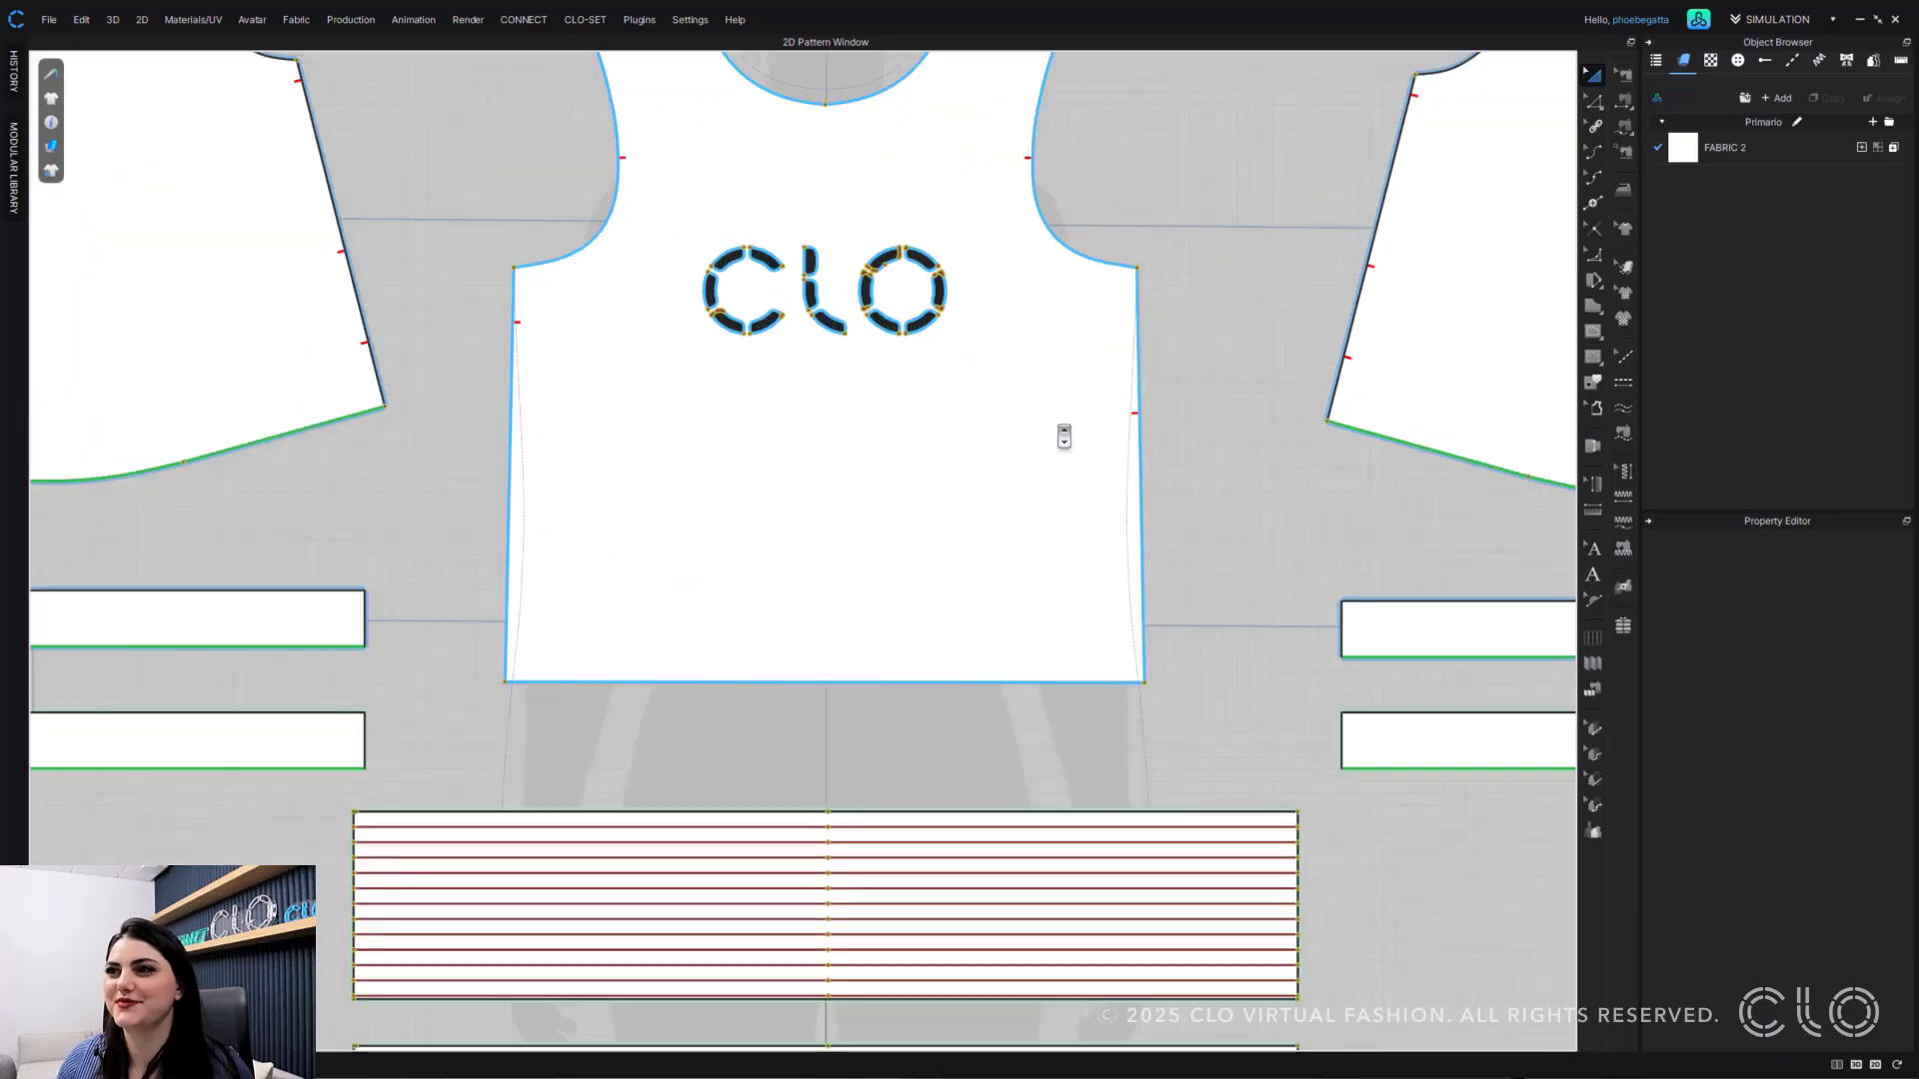
# - Select the six internal-line segments that form the O of the CLO logo
pyautogui.scroll(5, 1119, 500)
pyautogui.scroll(4, 1061, 465)
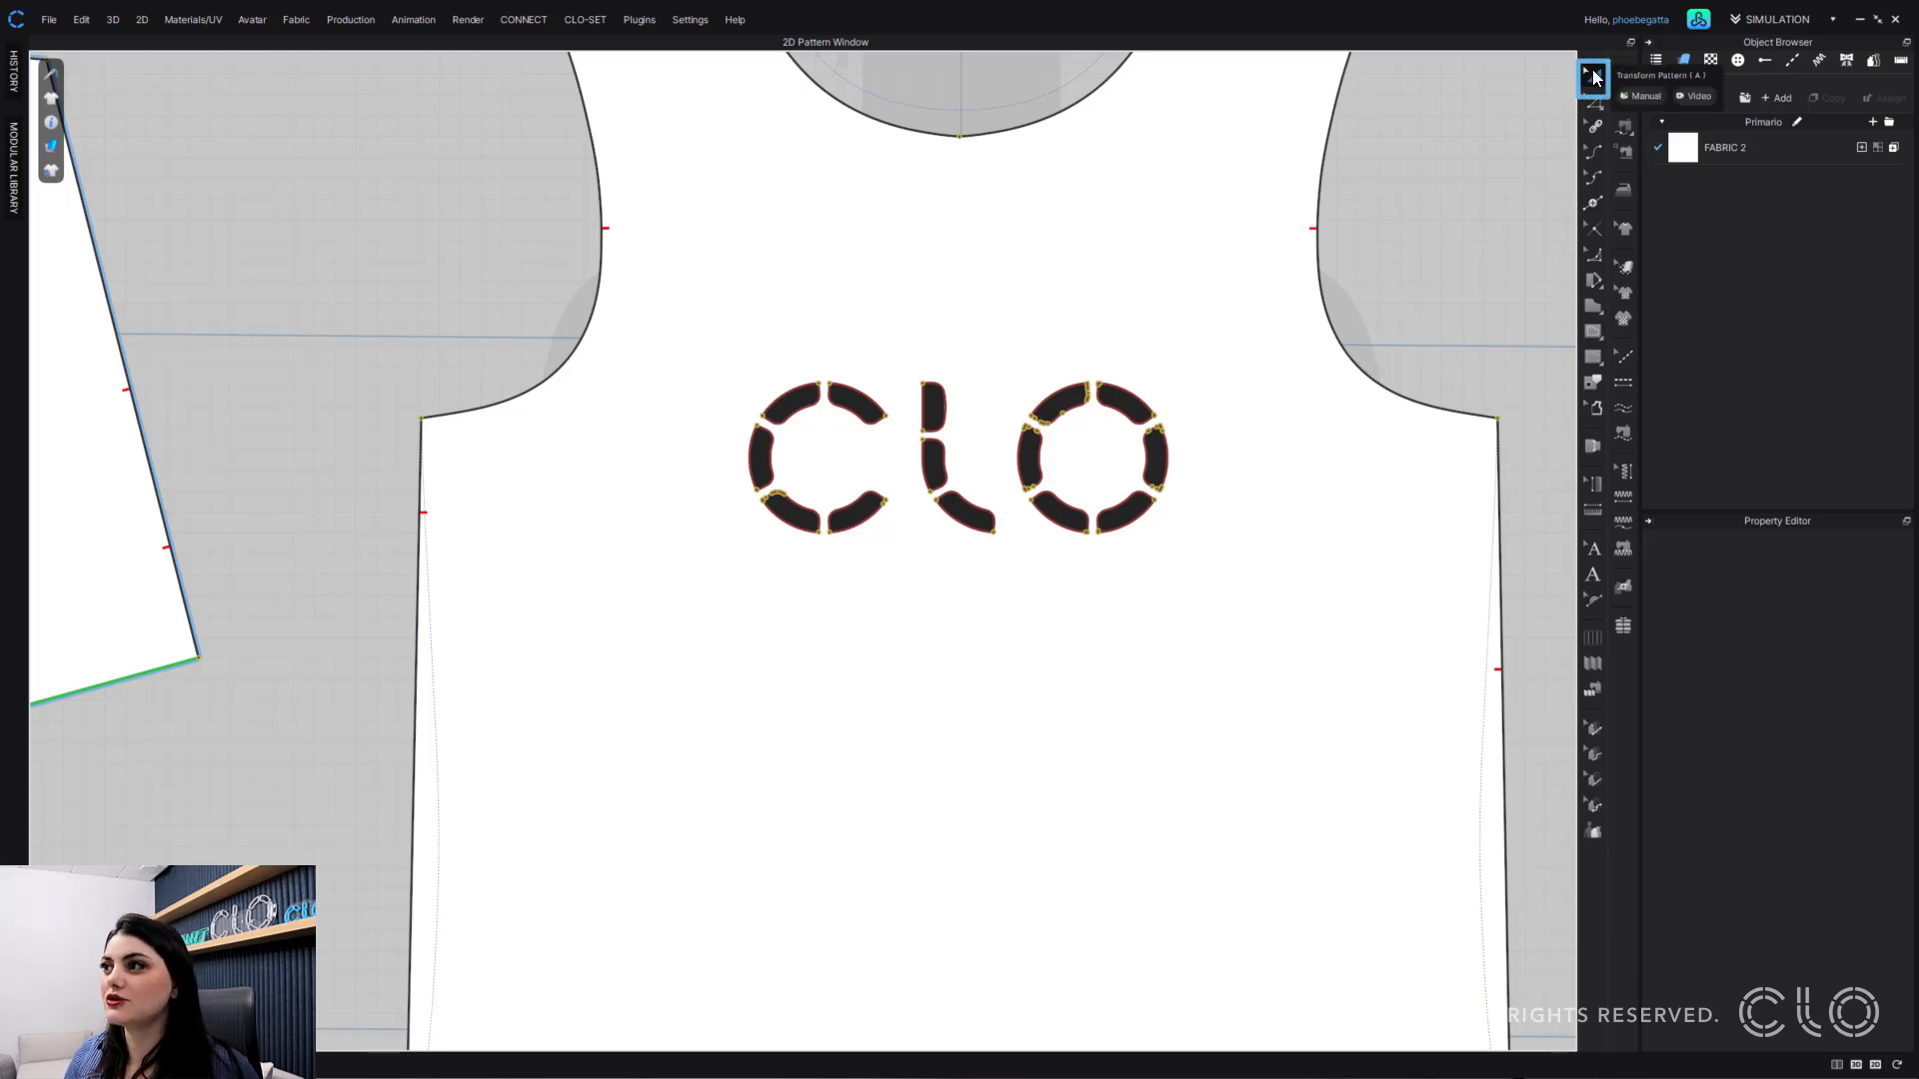
pyautogui.click(1097, 441)
pyautogui.click(1061, 399)
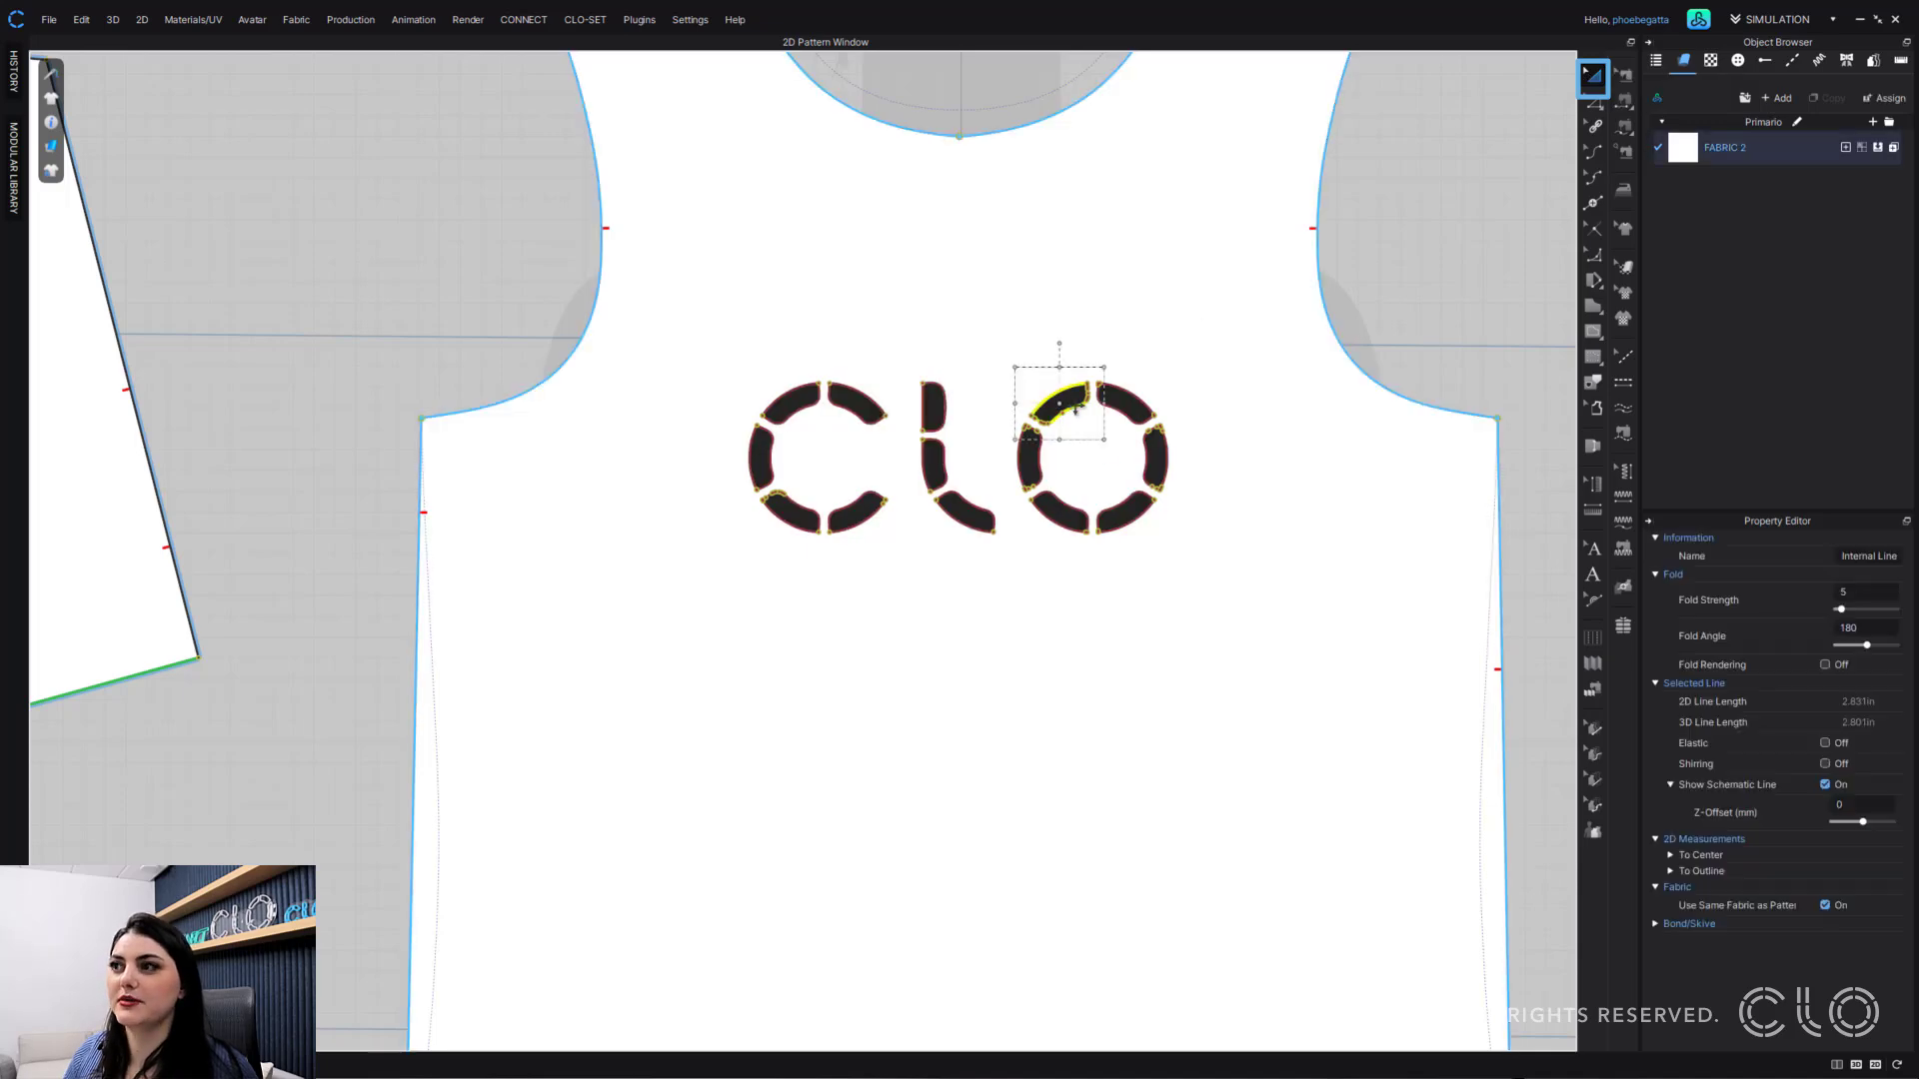
pyautogui.keyDown('shift'); pyautogui.click(1156, 455); pyautogui.keyUp('shift')
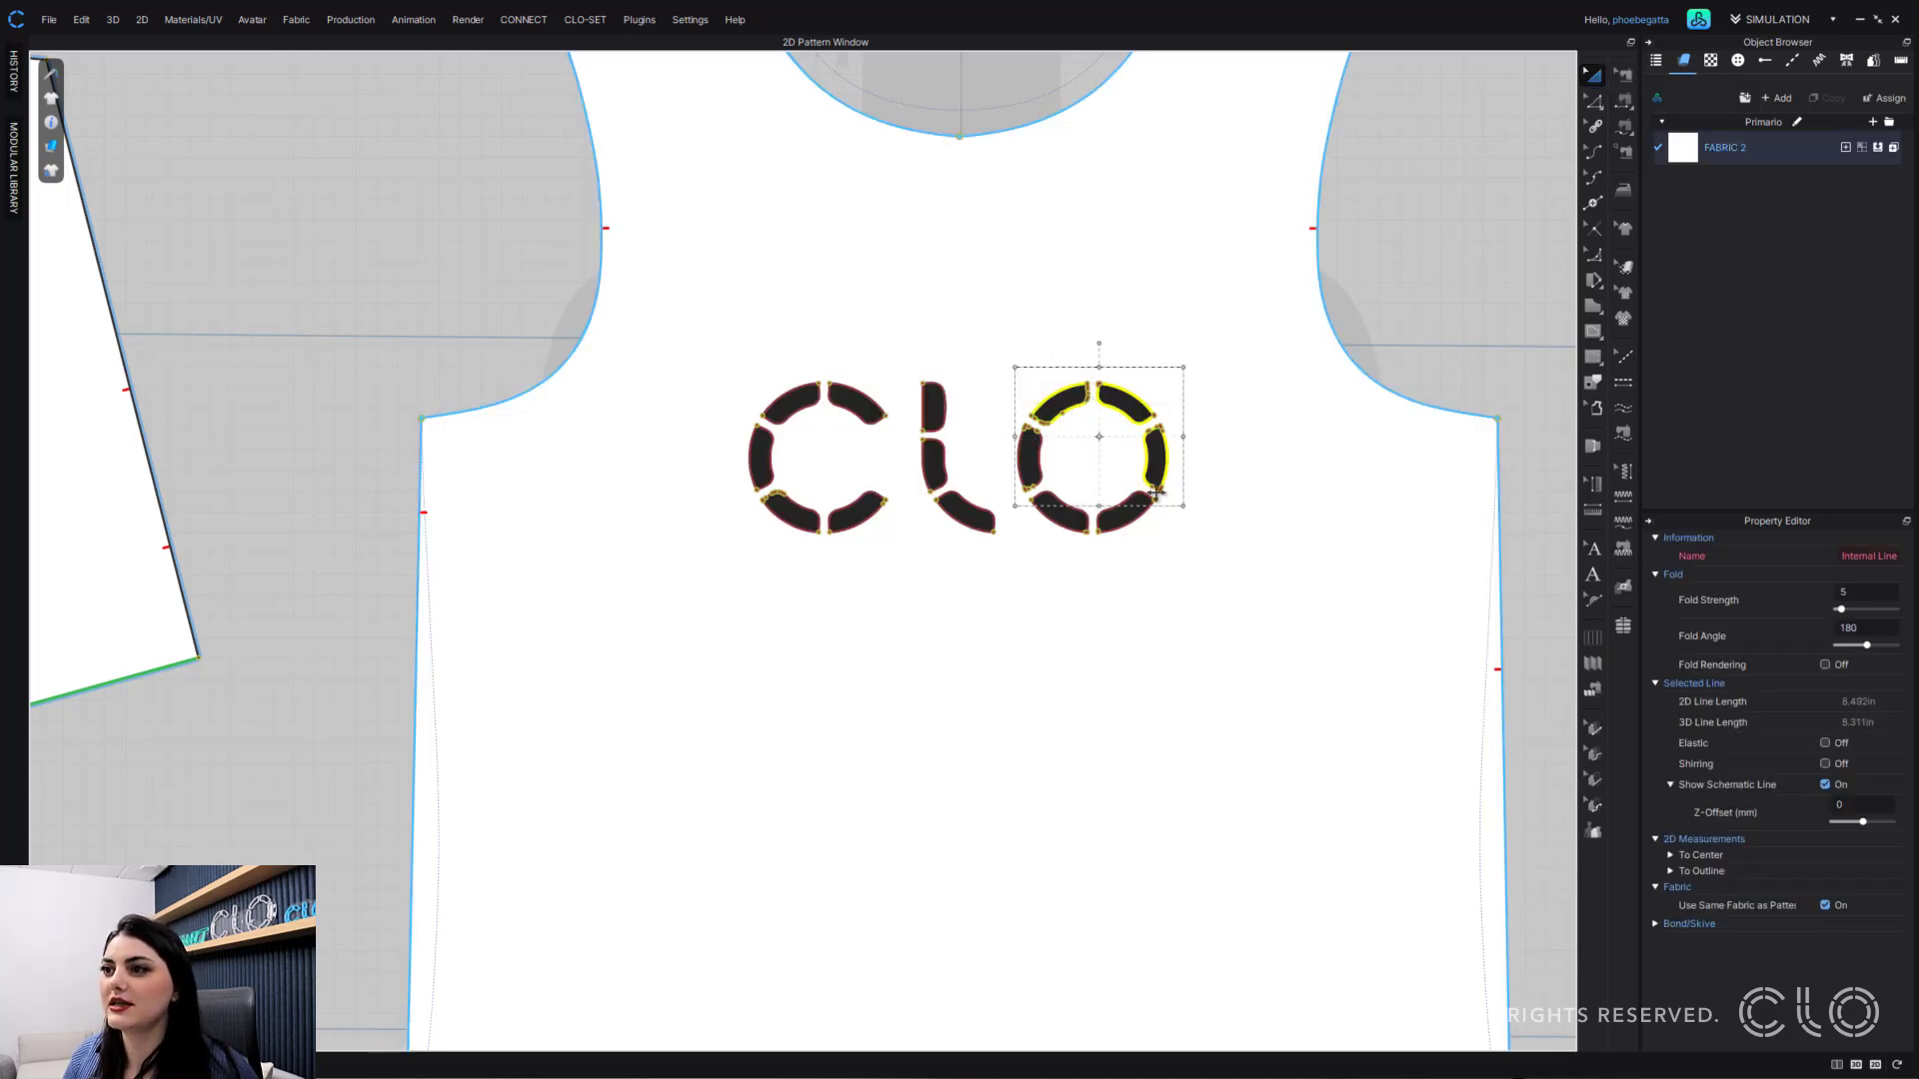
pyautogui.keyDown('shift'); pyautogui.click(1126, 508); pyautogui.keyUp('shift')
pyautogui.keyDown('shift'); pyautogui.click(1064, 515); pyautogui.keyUp('shift')
pyautogui.keyDown('shift'); pyautogui.click(1029, 458); pyautogui.keyUp('shift')
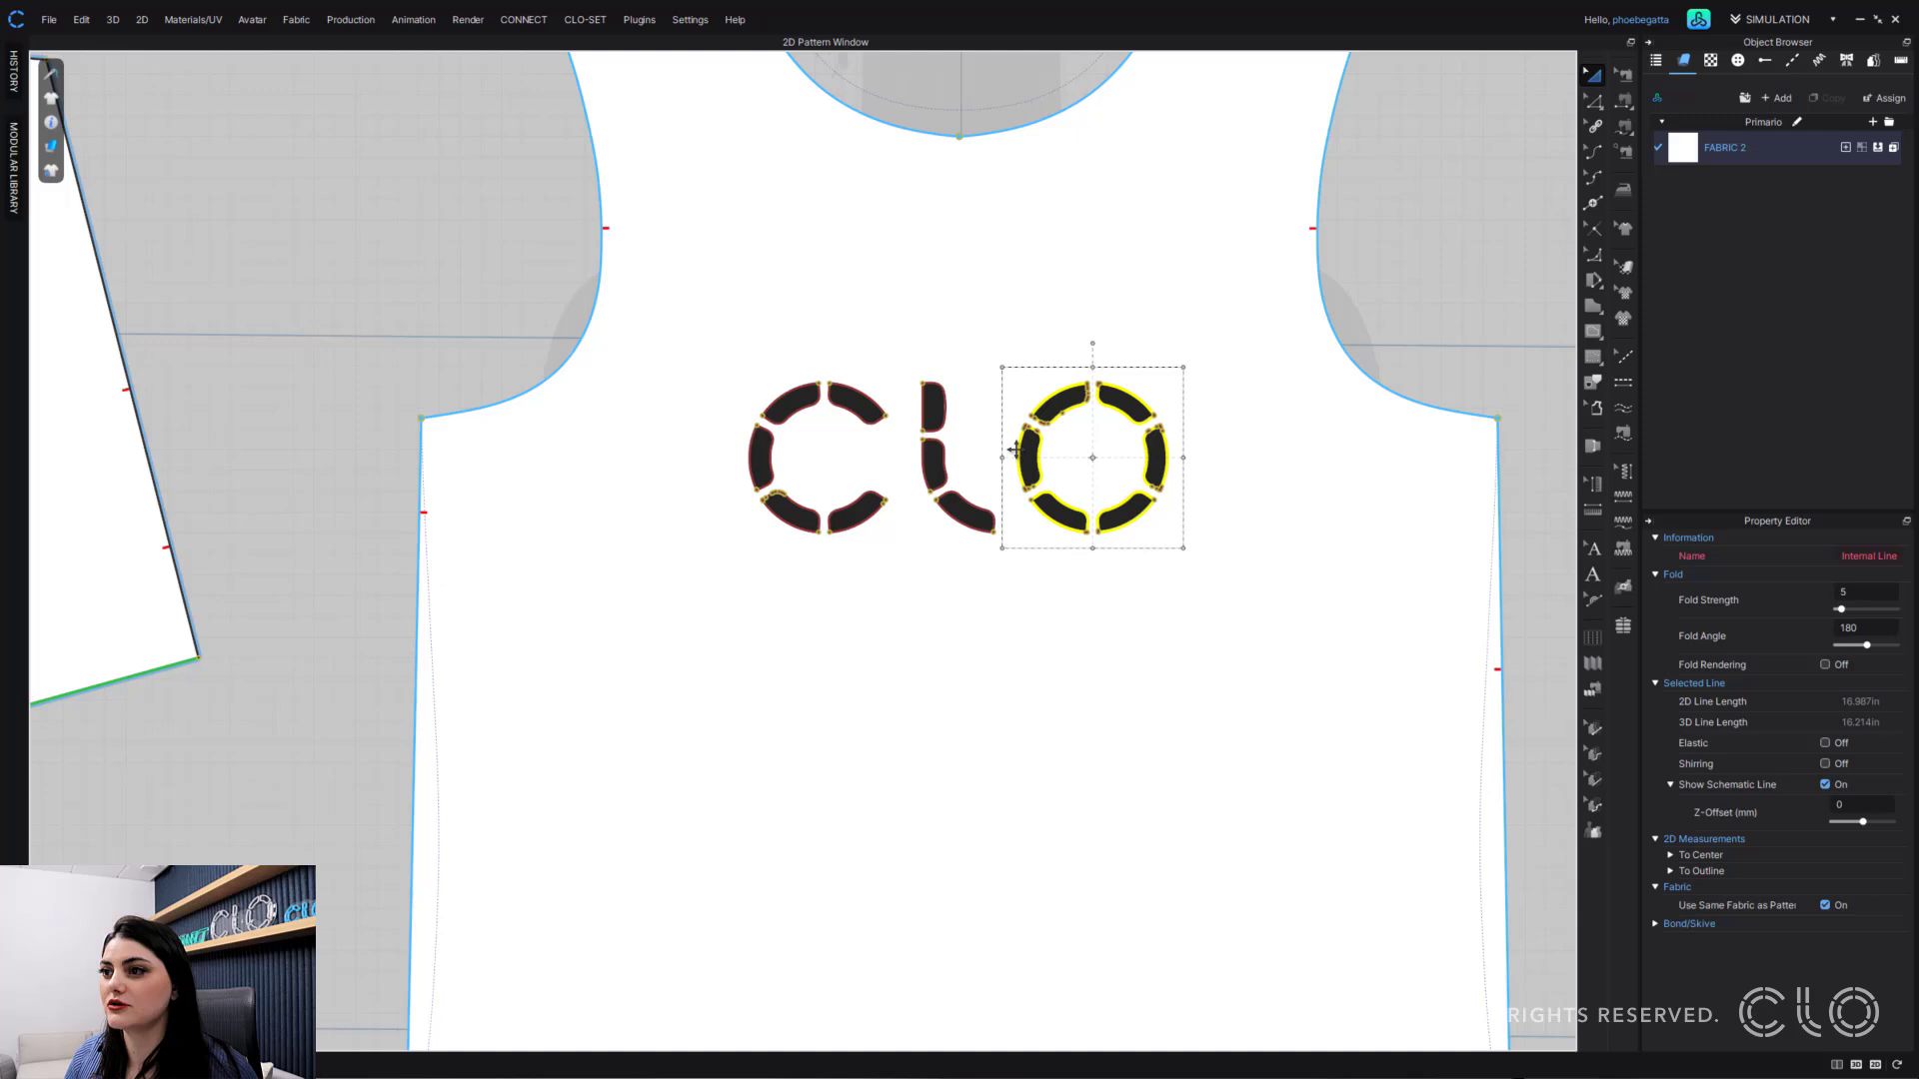
# - Add the L's three lines and the C's four segments, then group all logo lines
pyautogui.keyDown('shift'); pyautogui.click(933, 405); pyautogui.keyUp('shift')
pyautogui.keyDown('shift'); pyautogui.click(944, 462); pyautogui.keyUp('shift')
pyautogui.keyDown('shift'); pyautogui.click(964, 514); pyautogui.keyUp('shift')
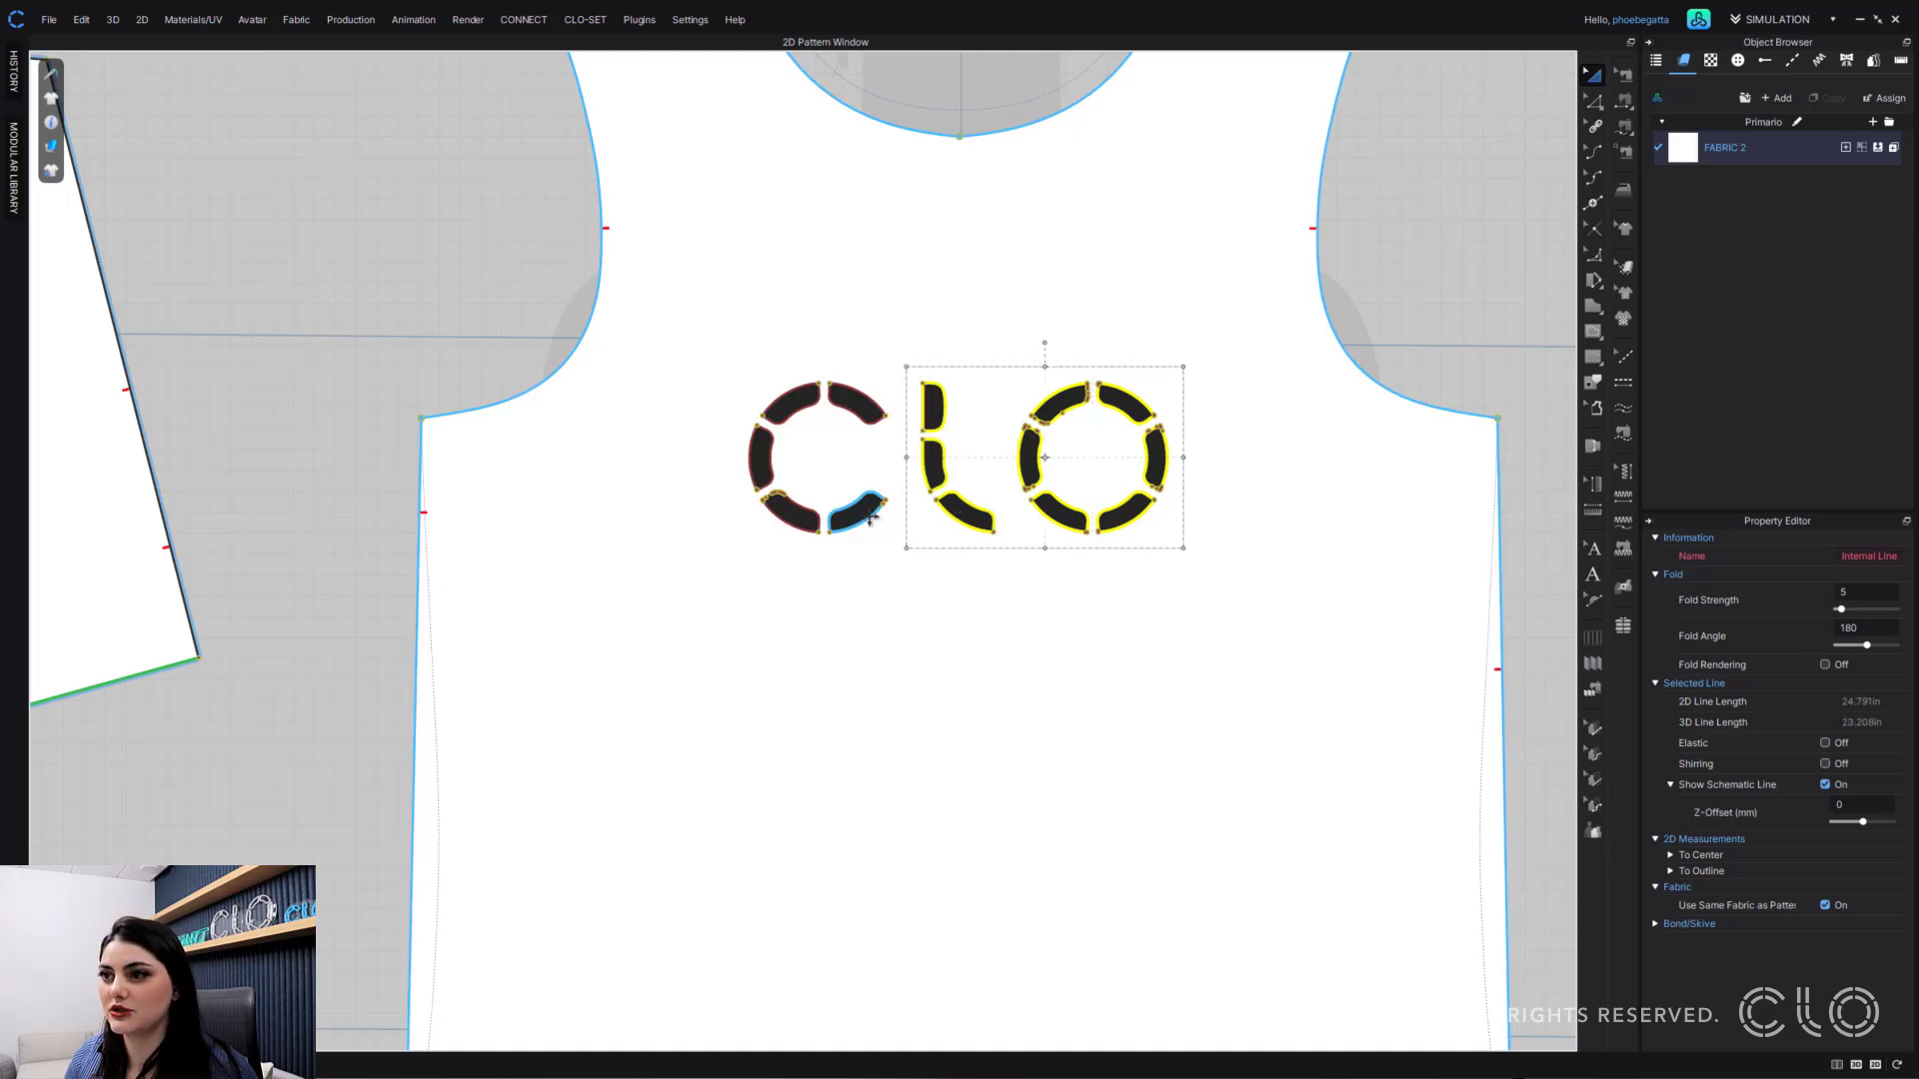
pyautogui.keyDown('shift'); pyautogui.click(855, 512); pyautogui.keyUp('shift')
pyautogui.keyDown('shift'); pyautogui.click(789, 512); pyautogui.keyUp('shift')
pyautogui.keyDown('shift'); pyautogui.click(765, 458); pyautogui.keyUp('shift')
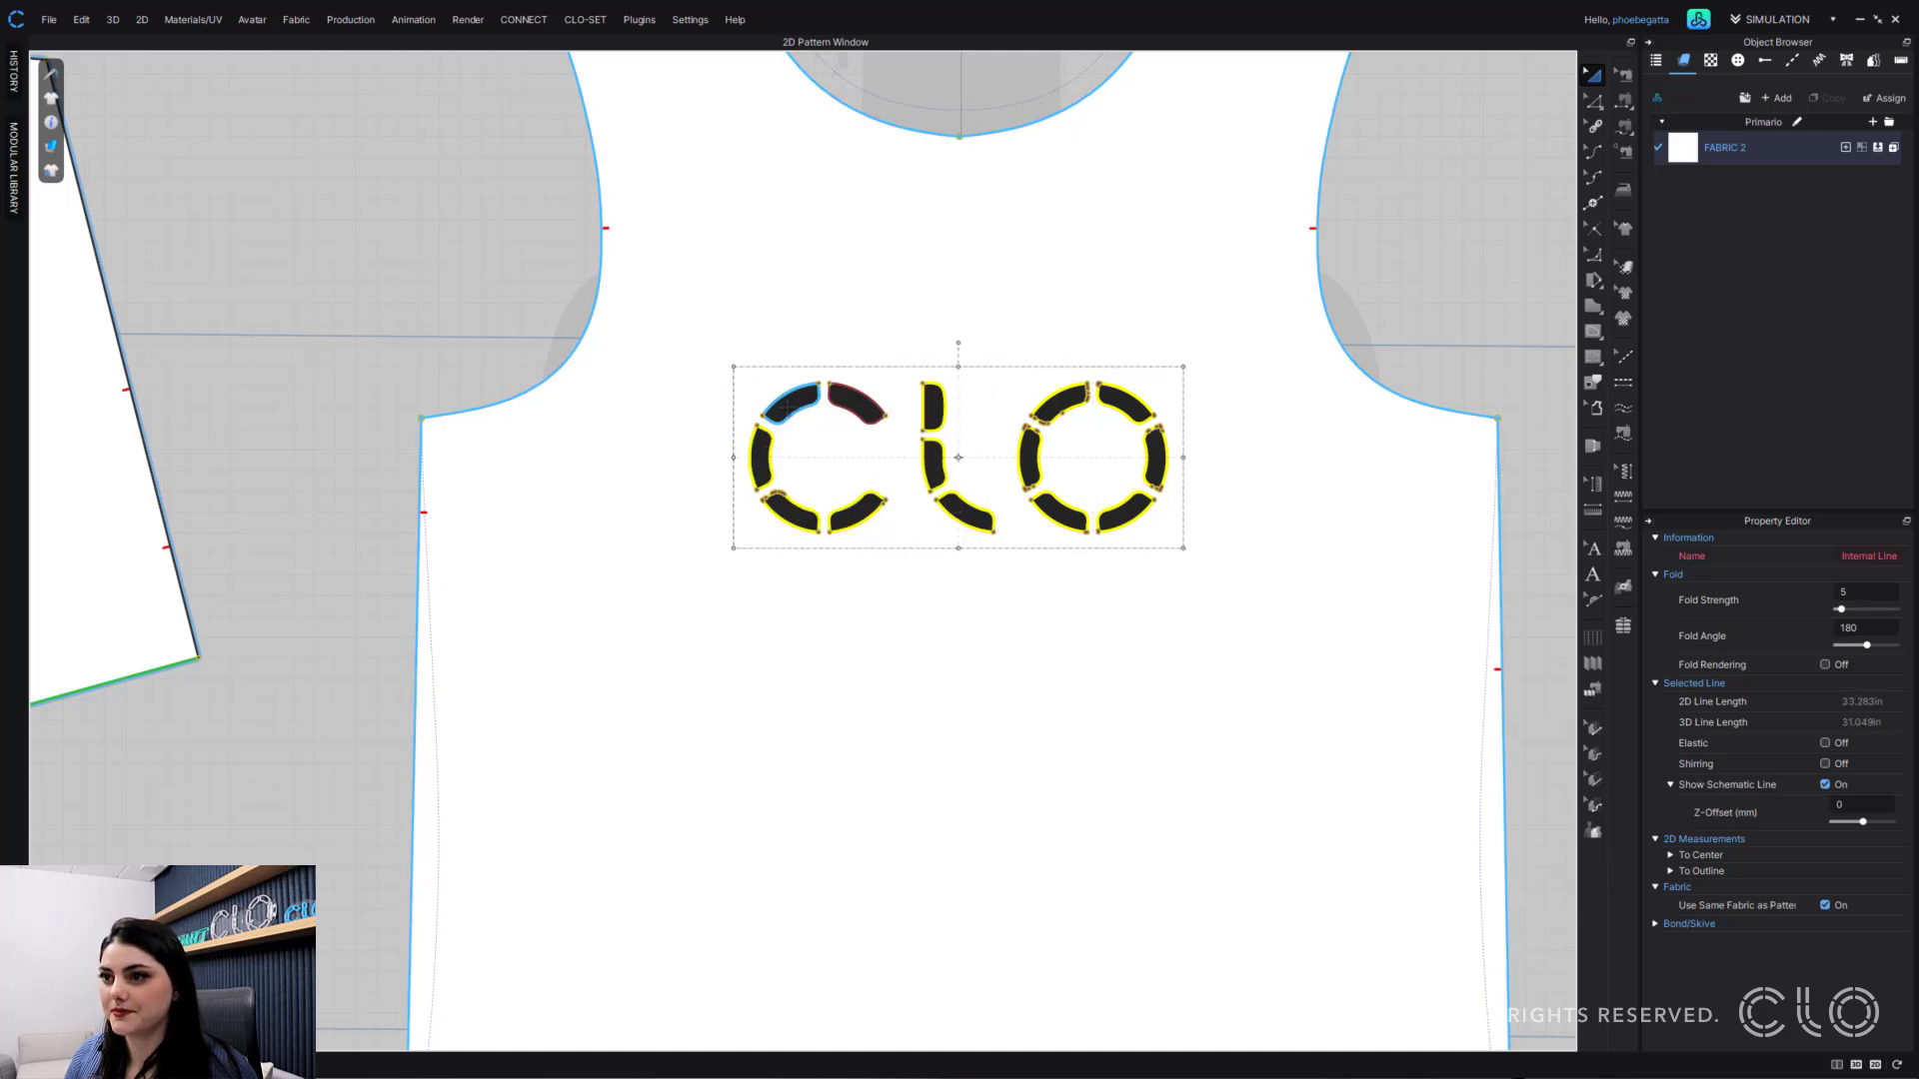
pyautogui.keyDown('shift'); pyautogui.click(795, 403); pyautogui.keyUp('shift')
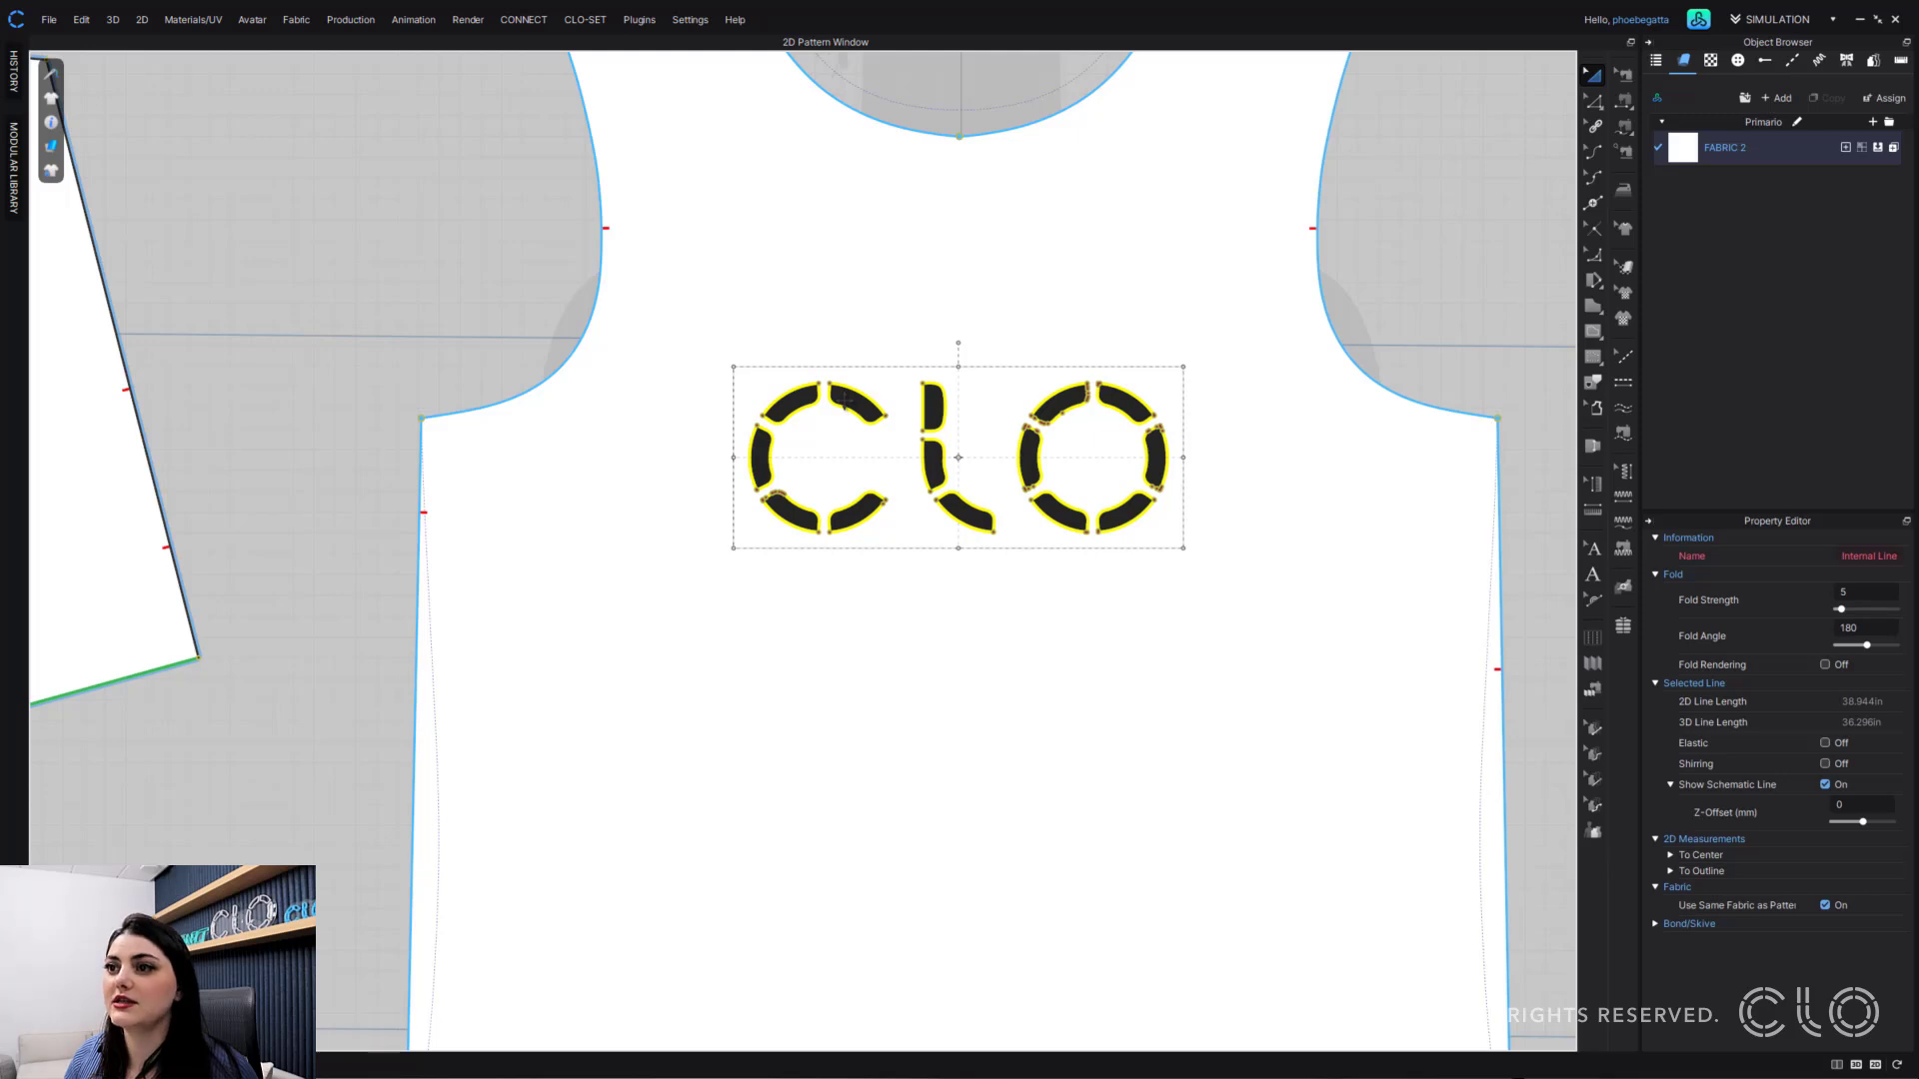
pyautogui.rightClick(845, 402)
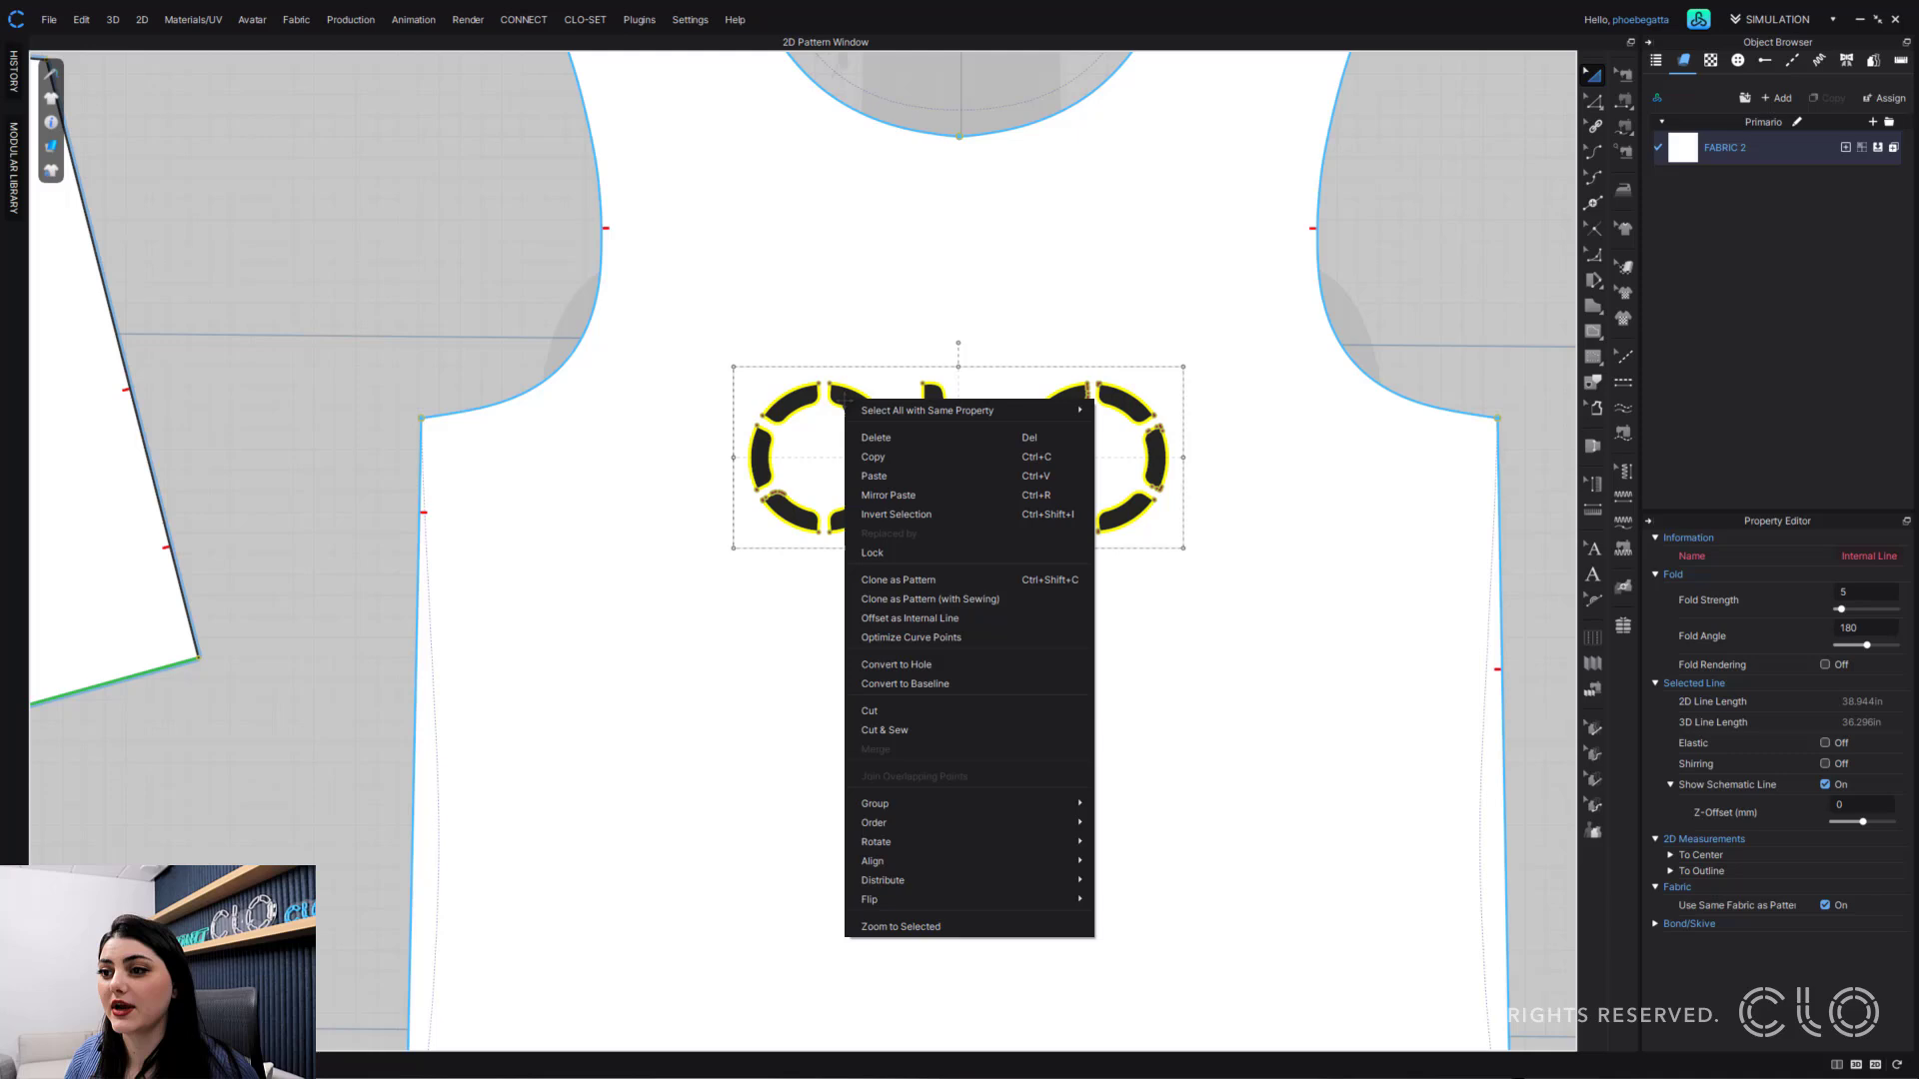
pyautogui.moveTo(1002, 811)
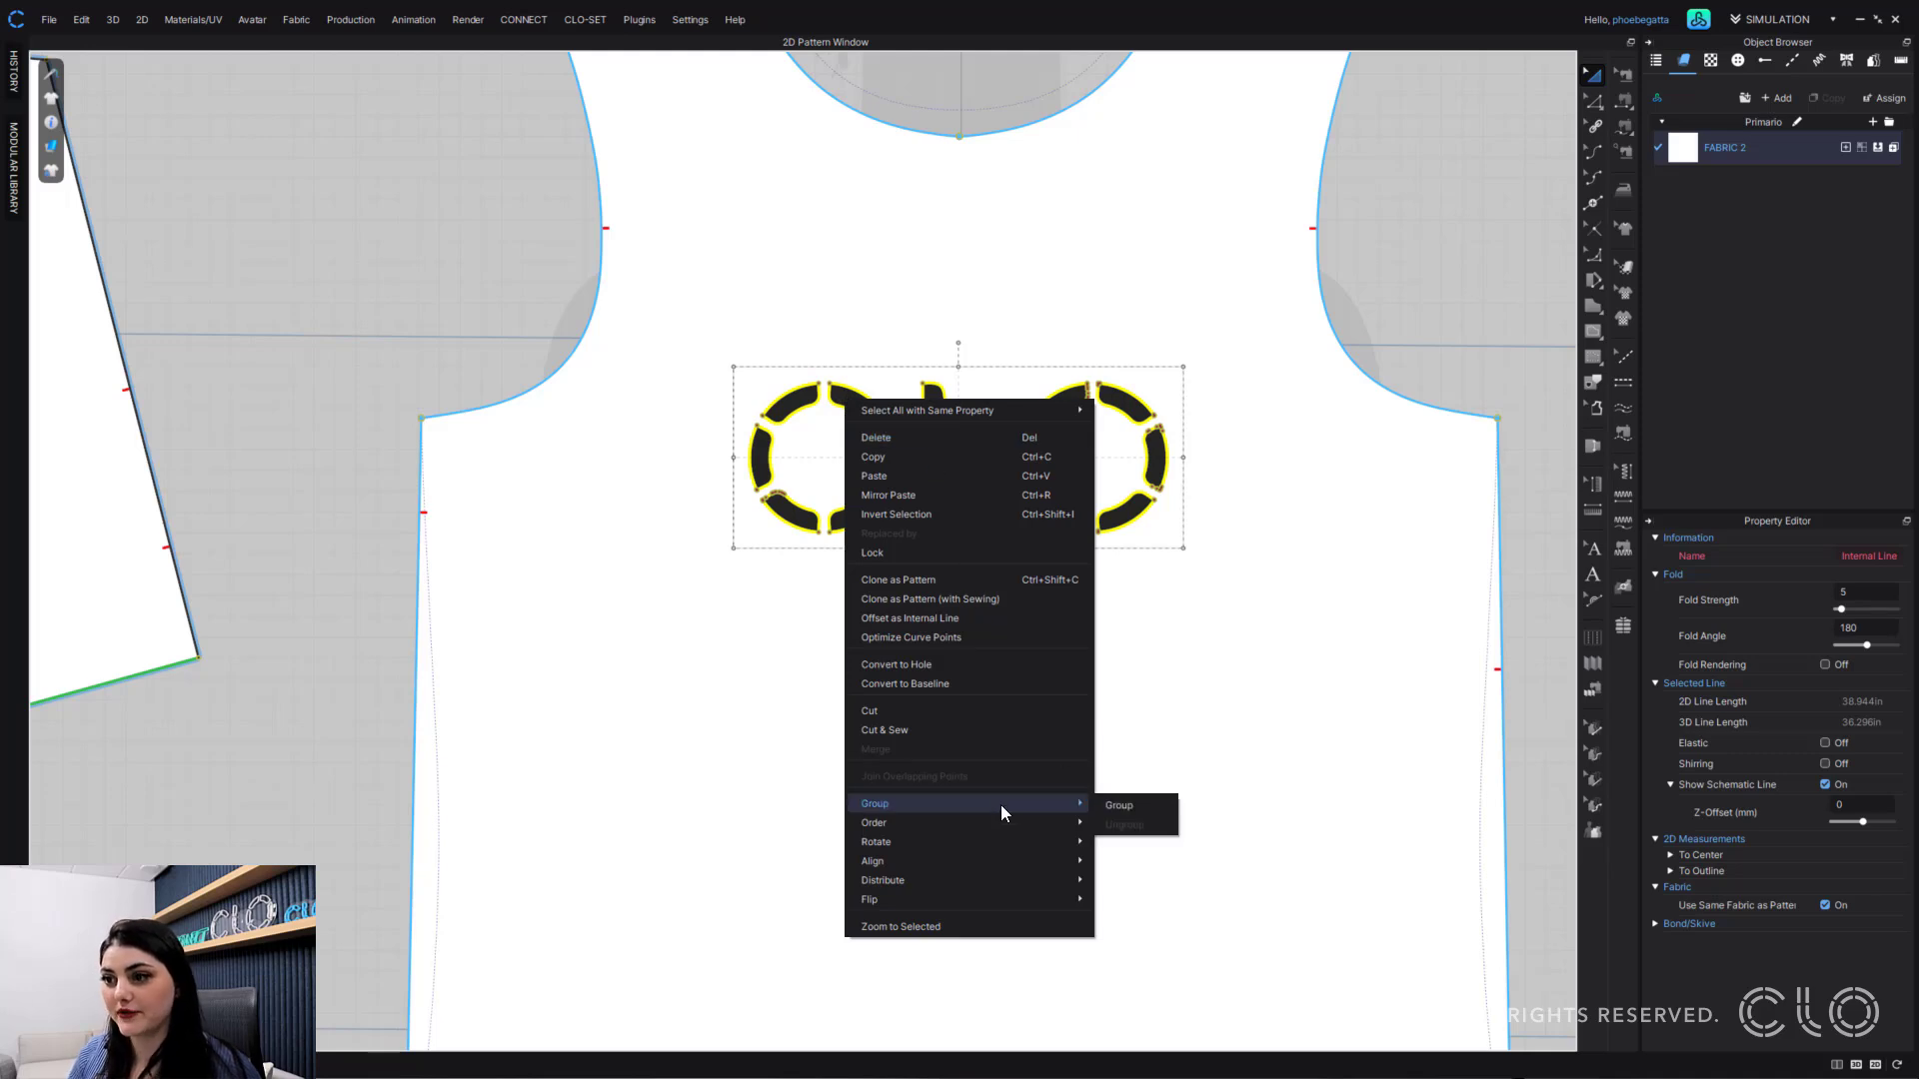
pyautogui.click(1137, 806)
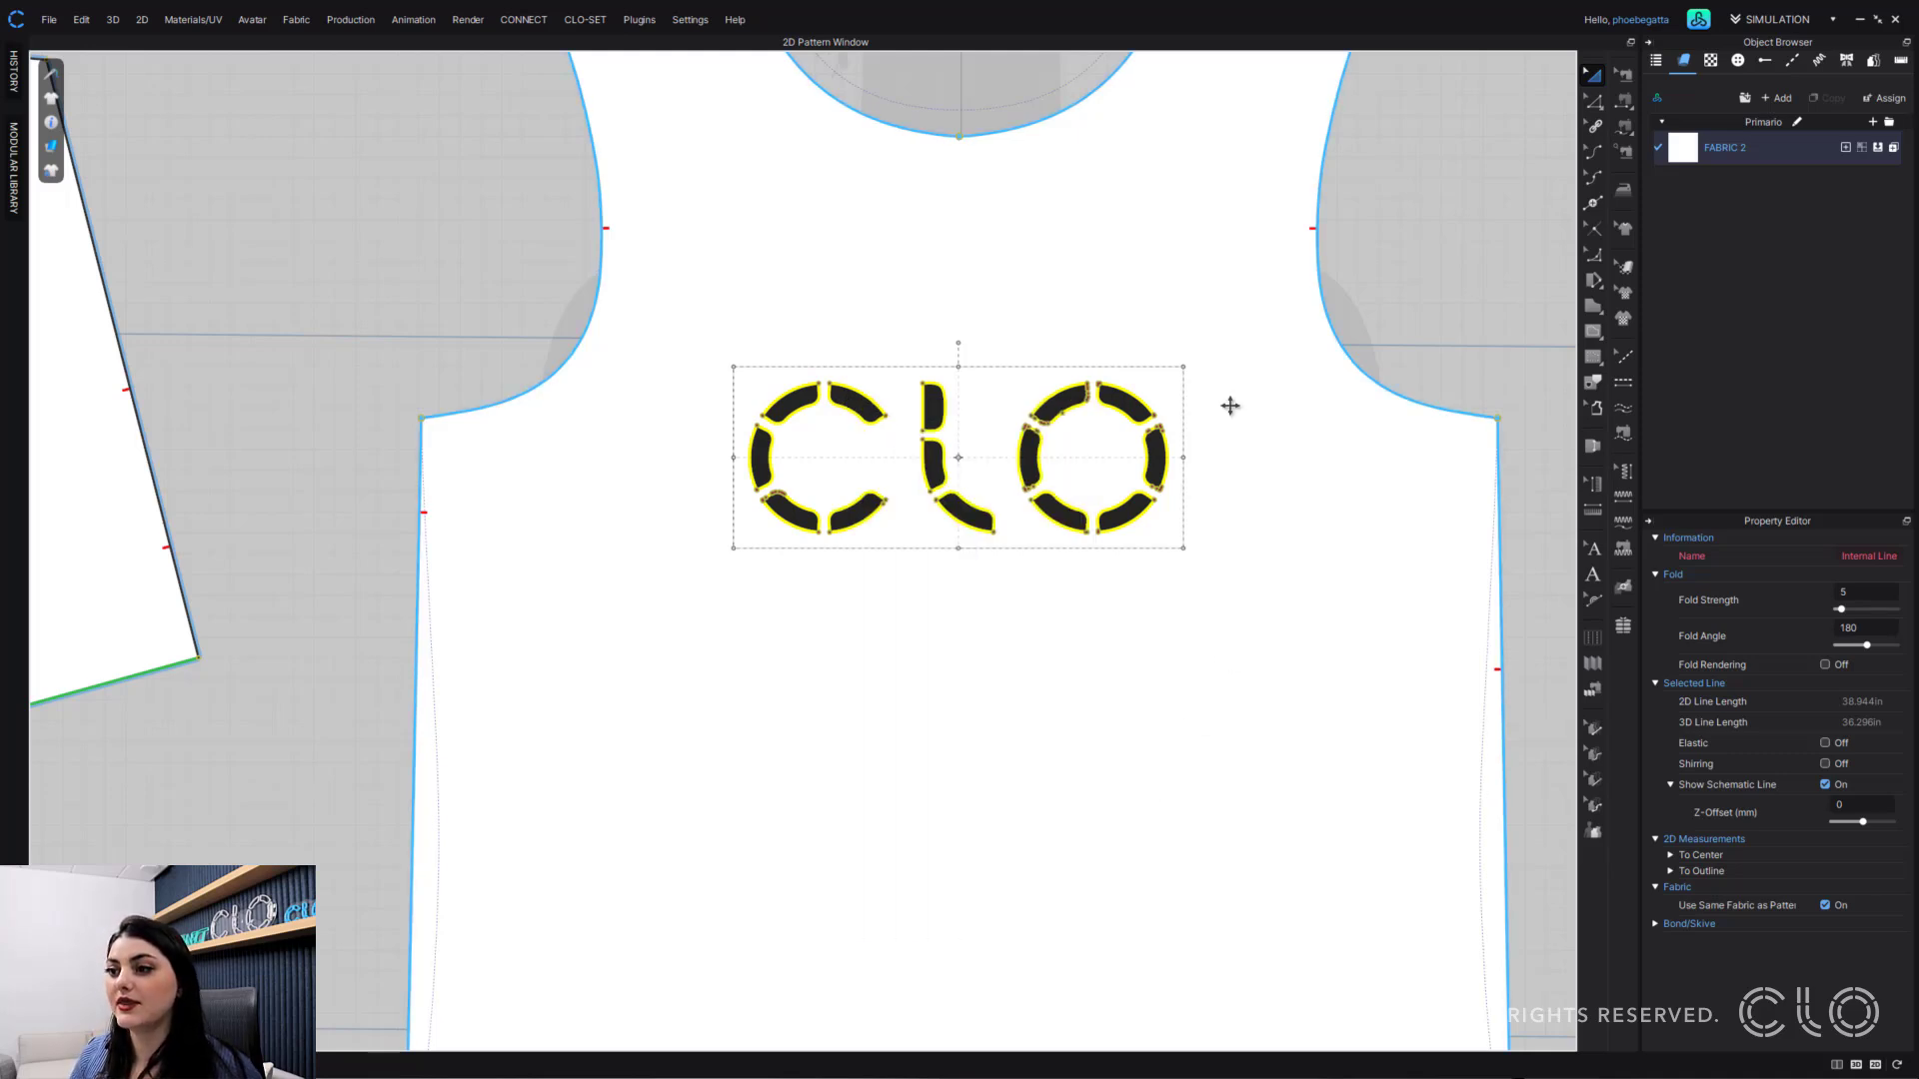
# - Place the grouped logo lines just below the printed logo and scale them up larger
pyautogui.hotkey('ctrl', 'v')
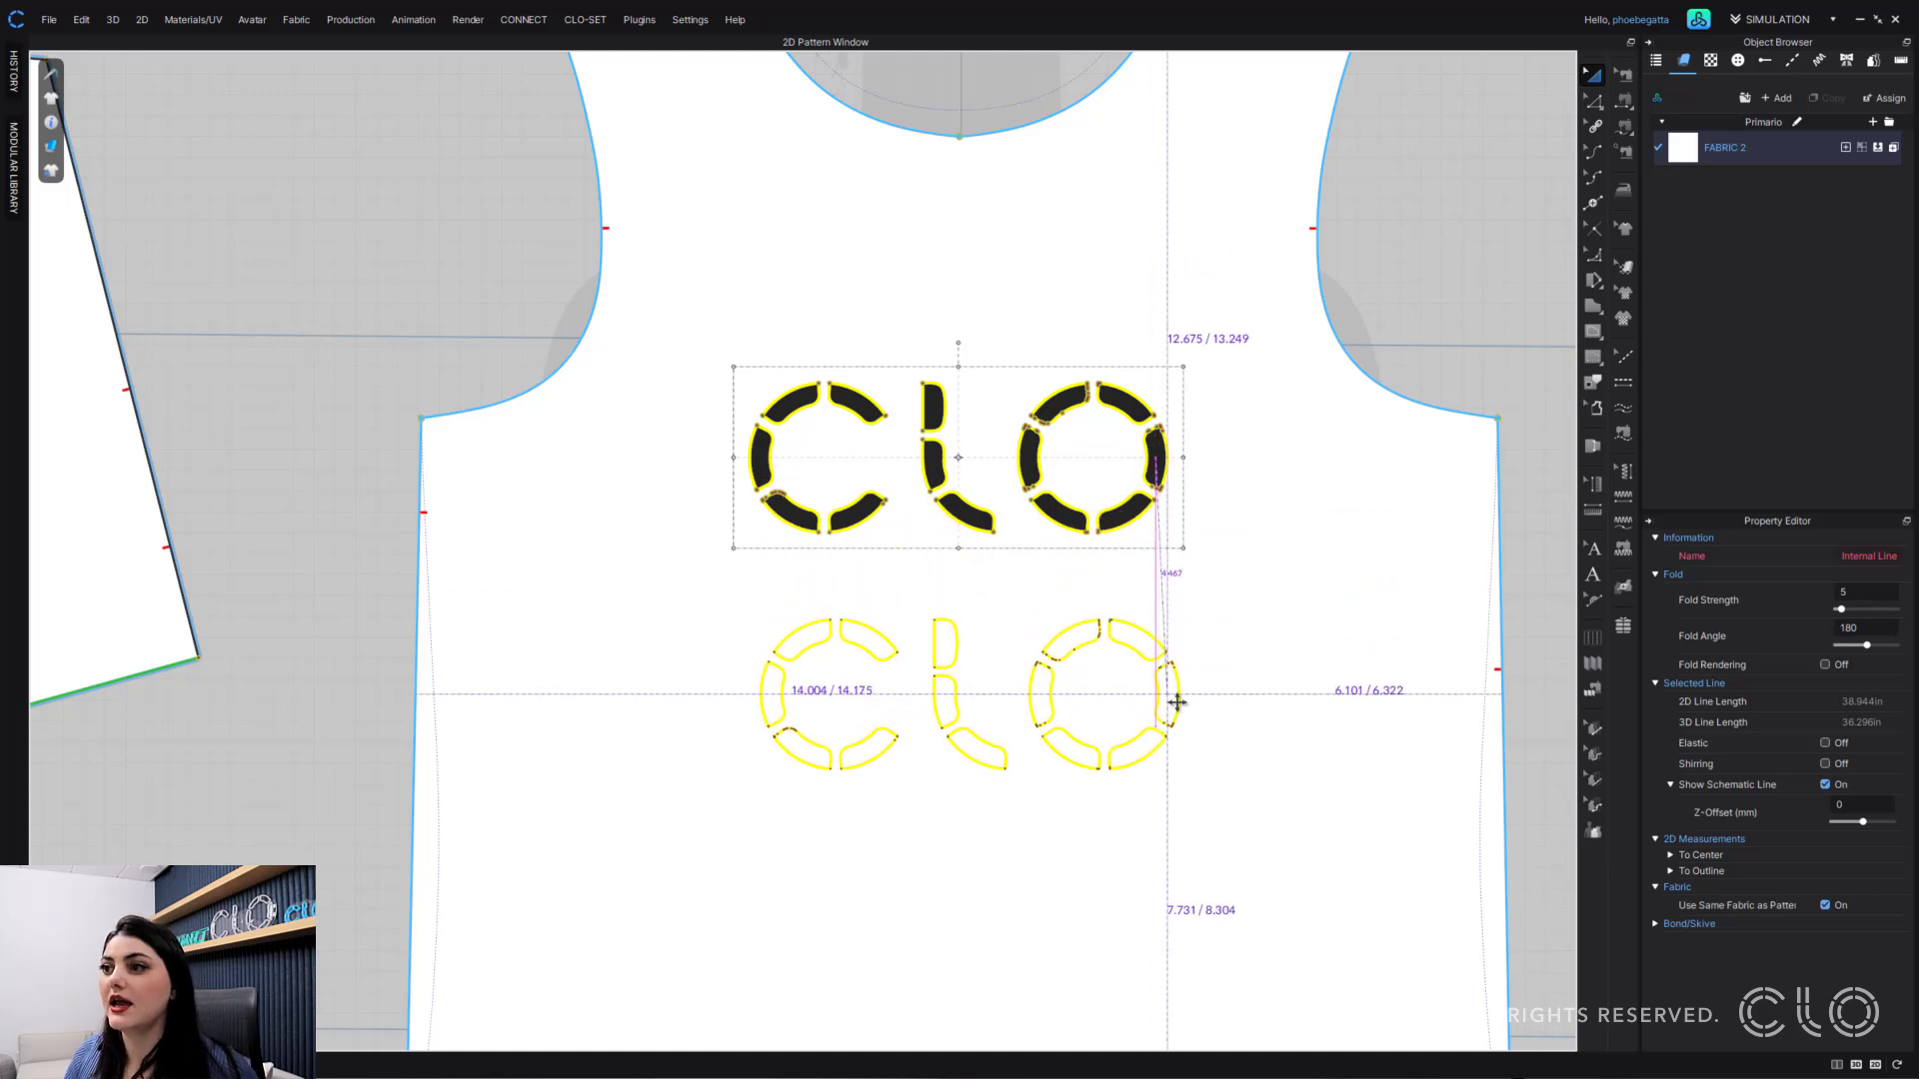
pyautogui.click(1167, 688)
pyautogui.hotkey('ctrl', 'v')
pyautogui.click(1157, 268)
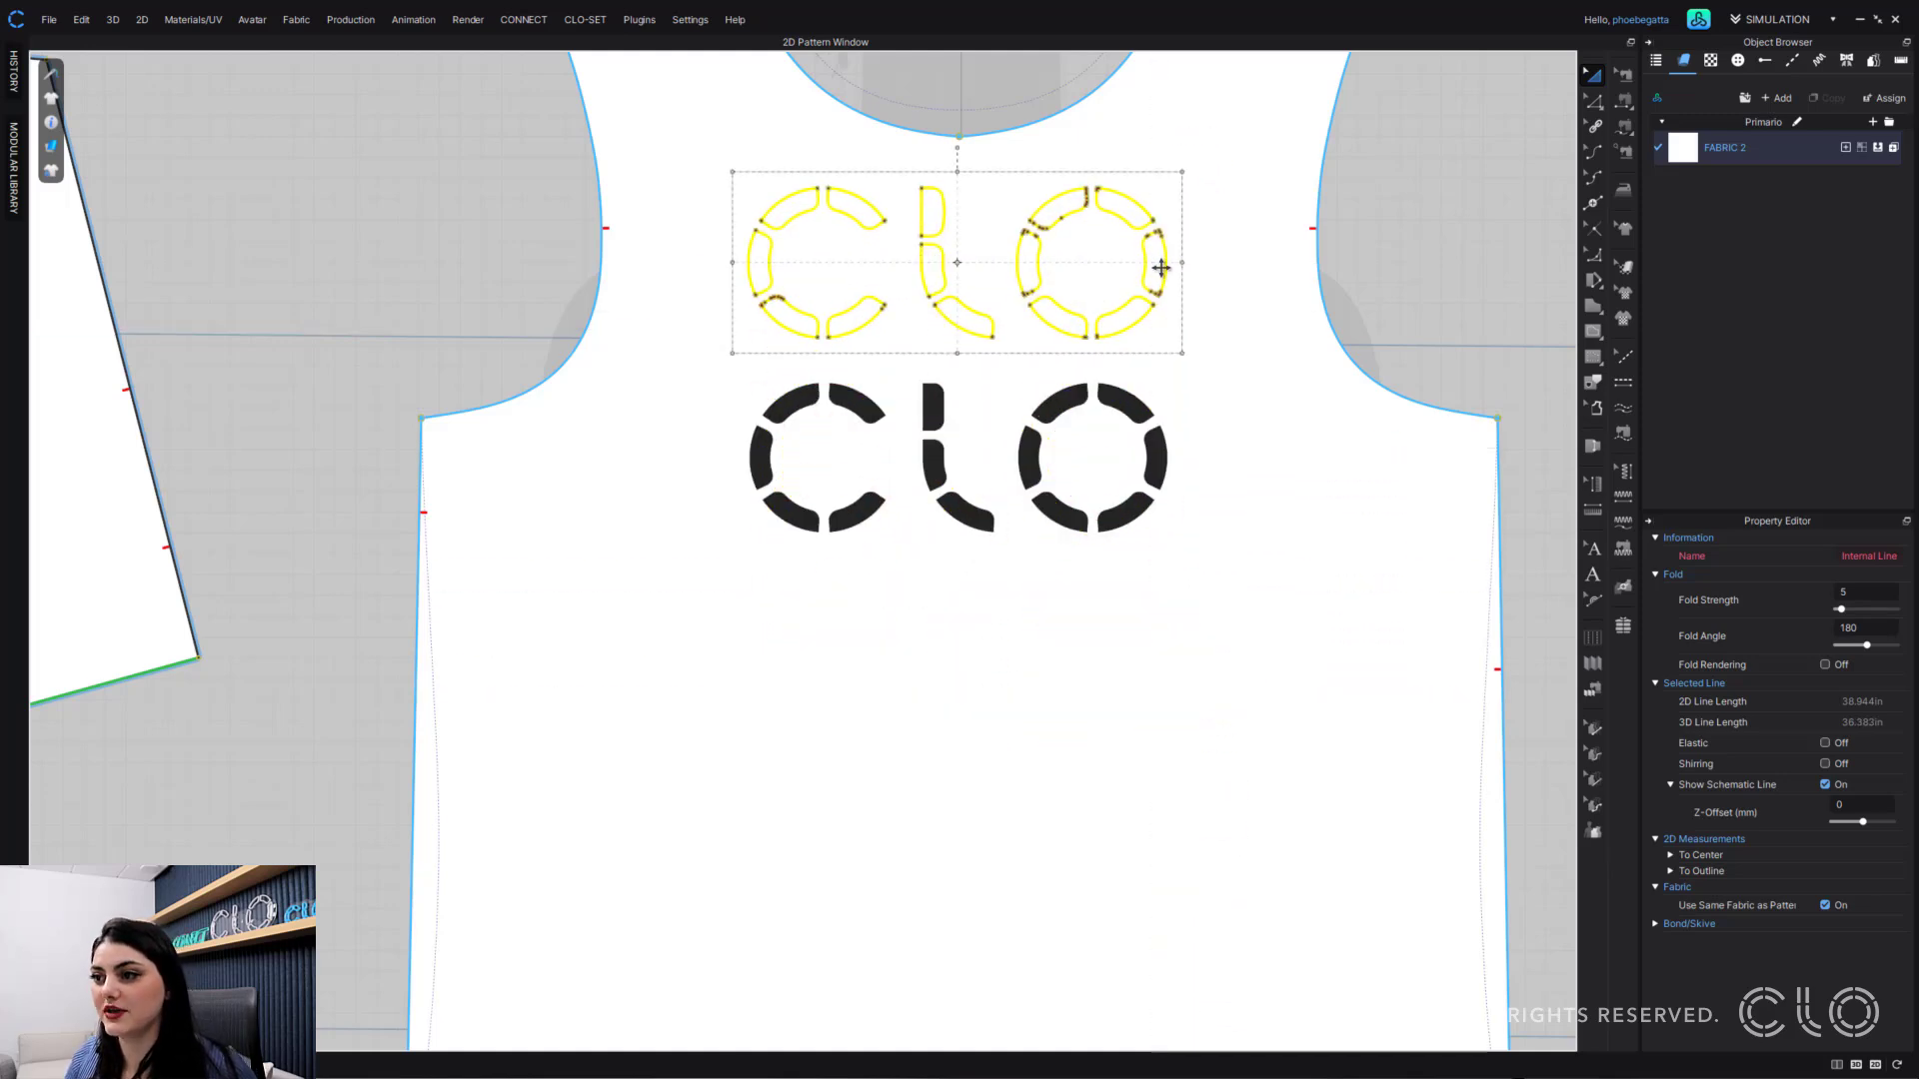
pyautogui.hotkey('ctrl', 'v')
pyautogui.click(1212, 634)
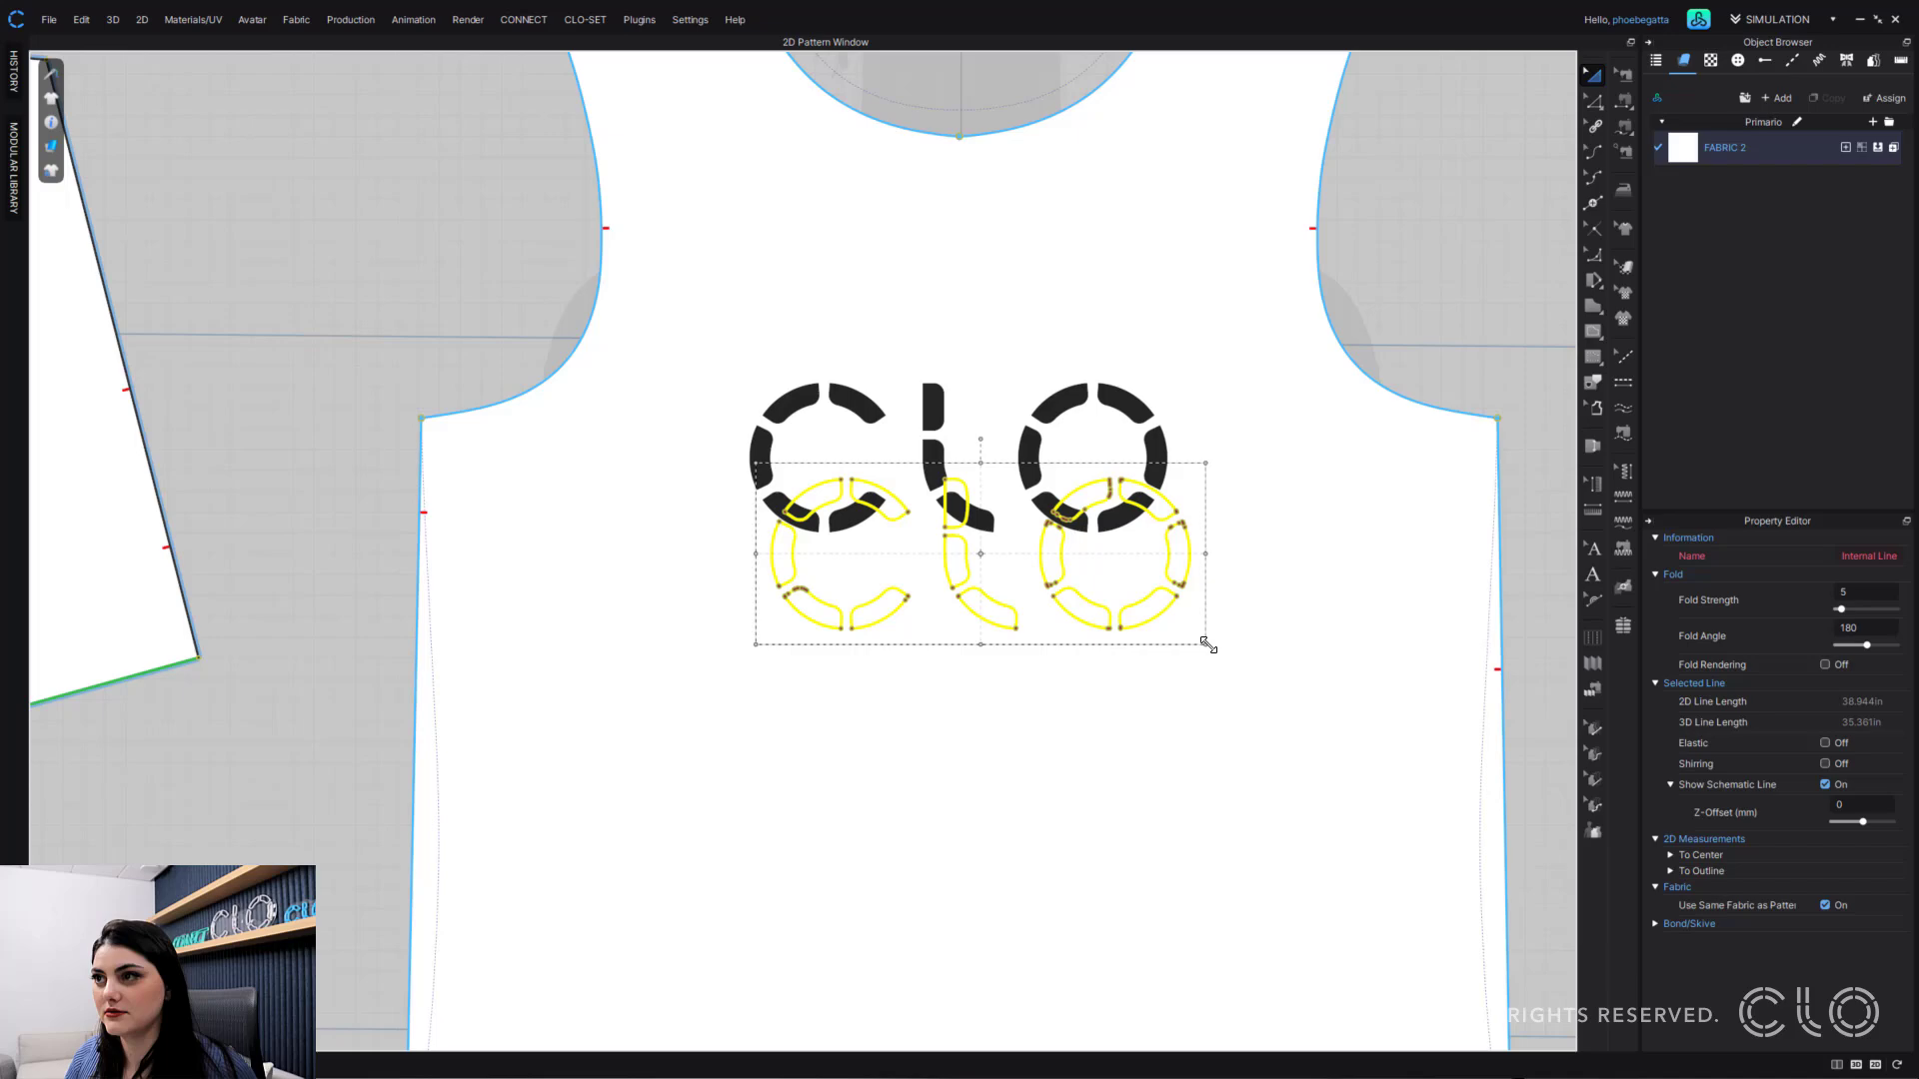
pyautogui.hotkey('ctrl', 'v')
pyautogui.click(1218, 604)
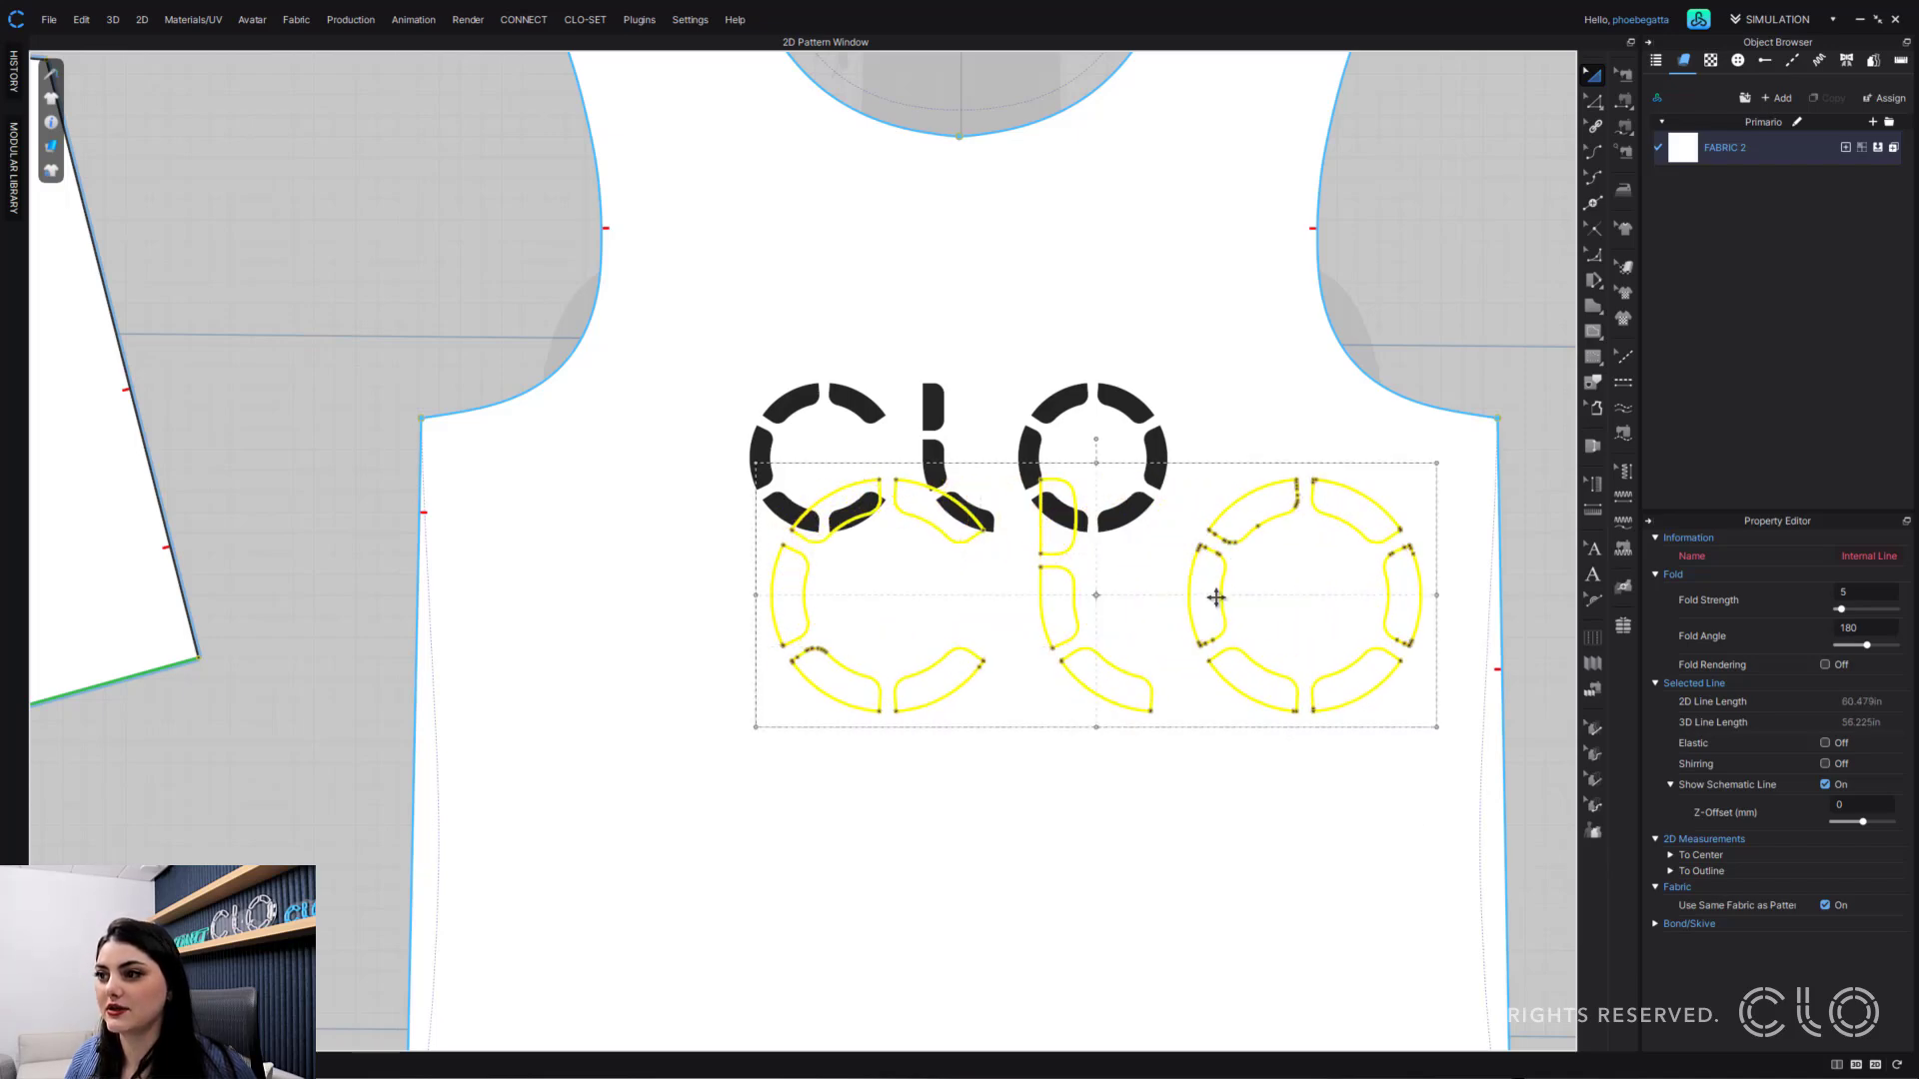
pyautogui.hotkey('ctrl', 'v')
pyautogui.press('Escape')
pyautogui.press('Escape')
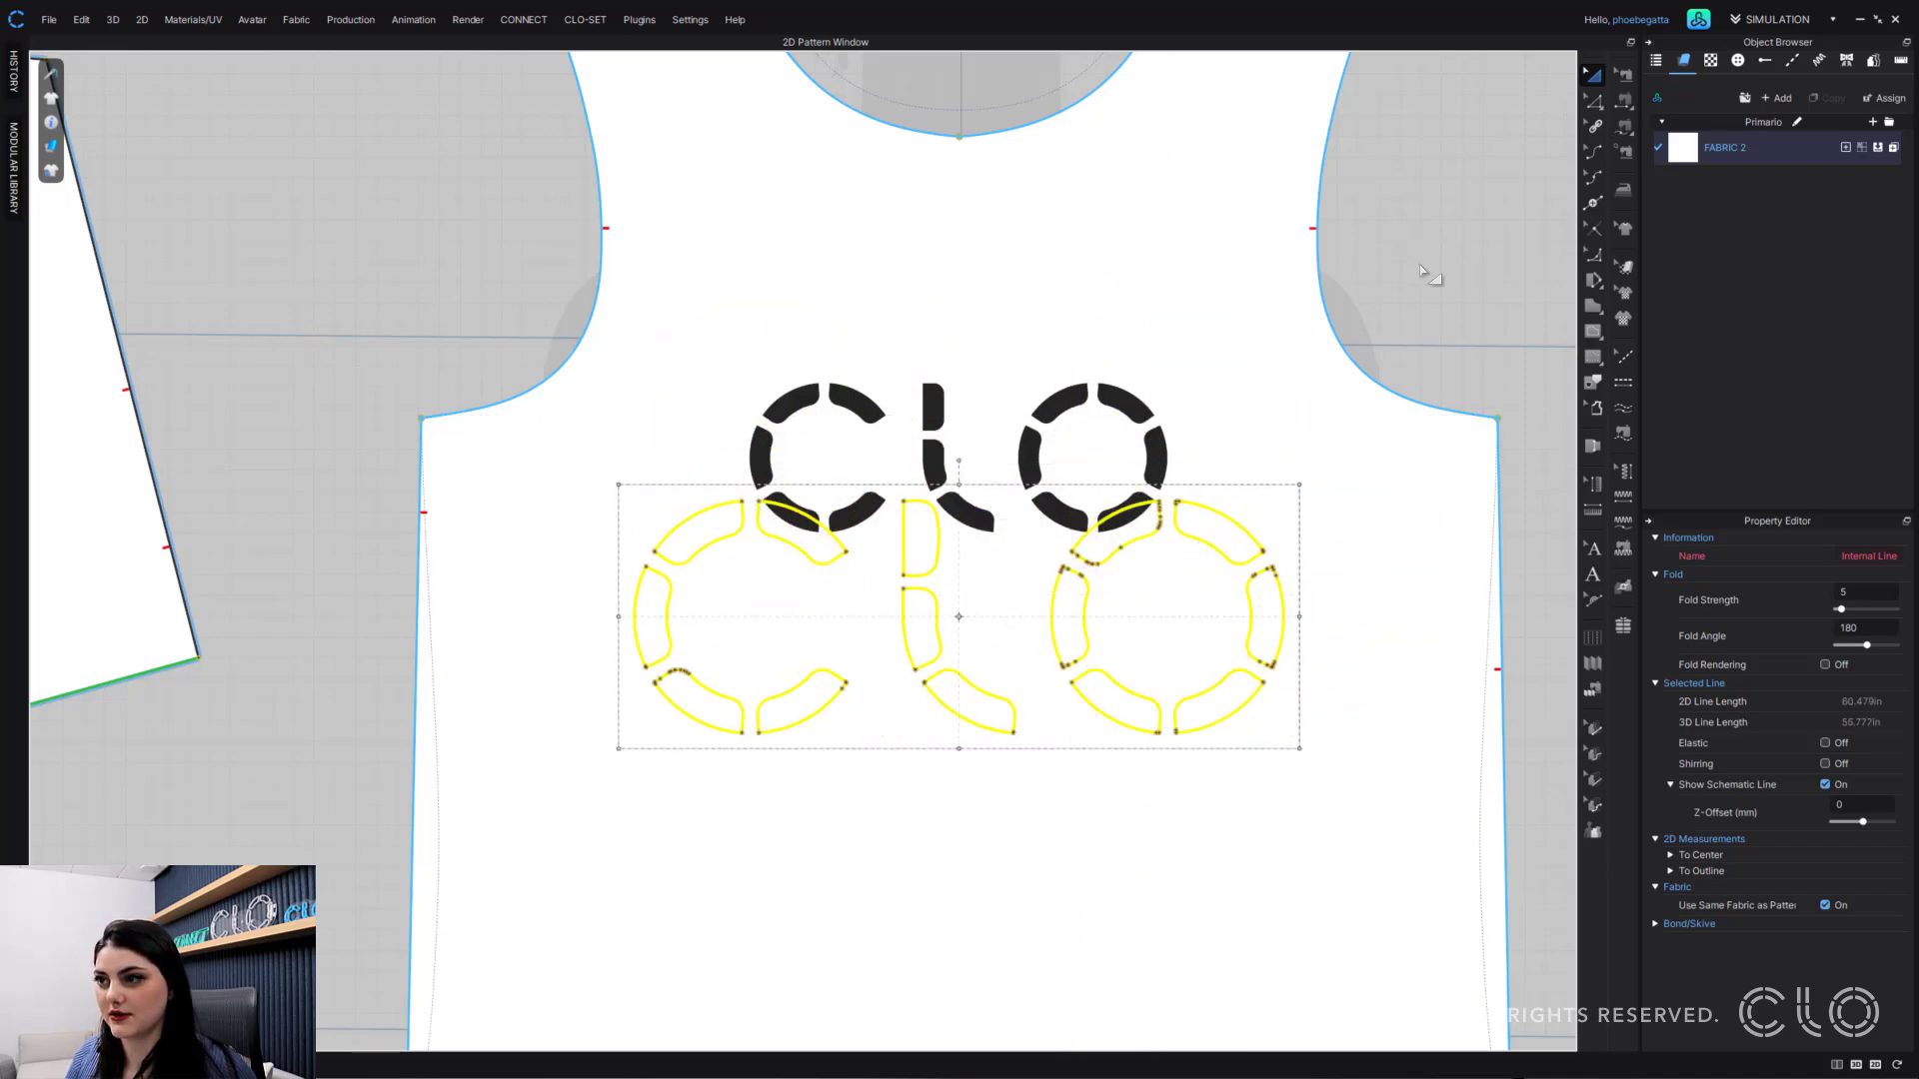
pyautogui.click(1593, 101)
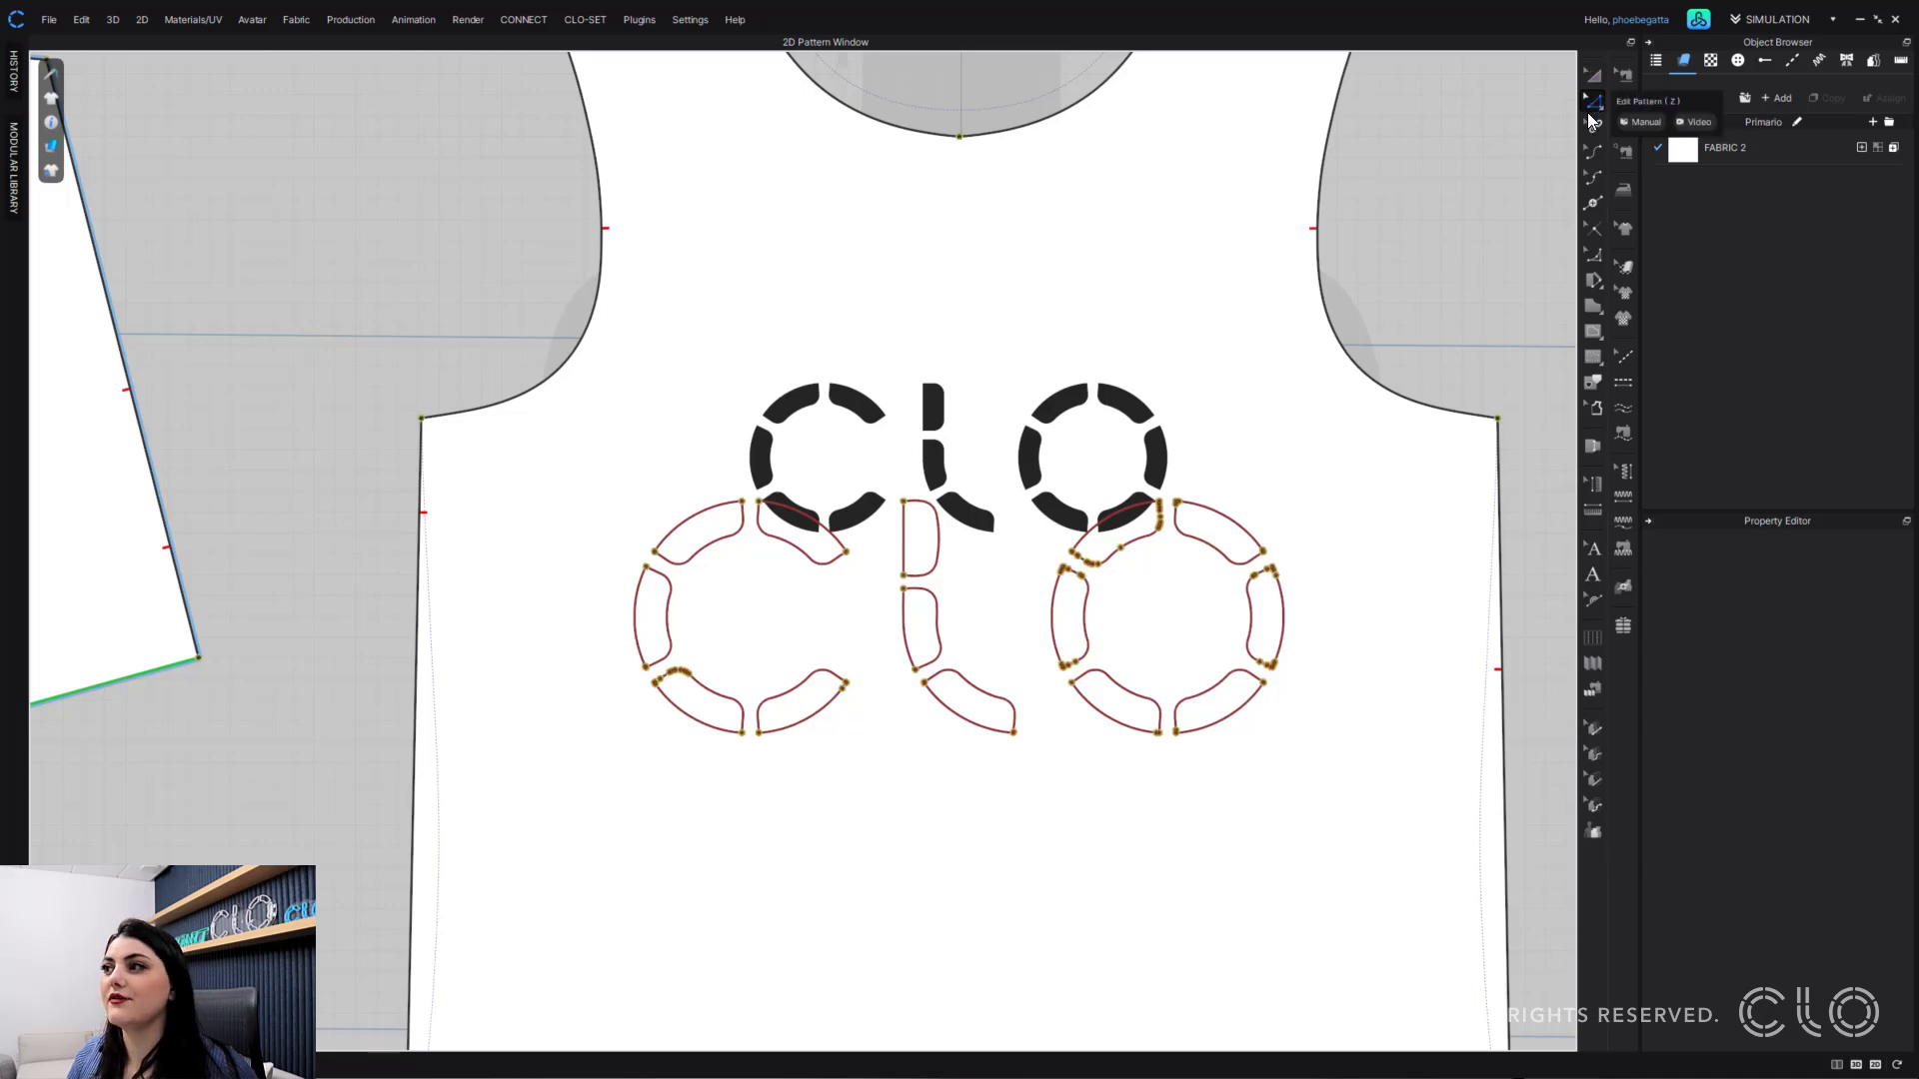
pyautogui.click(1241, 533)
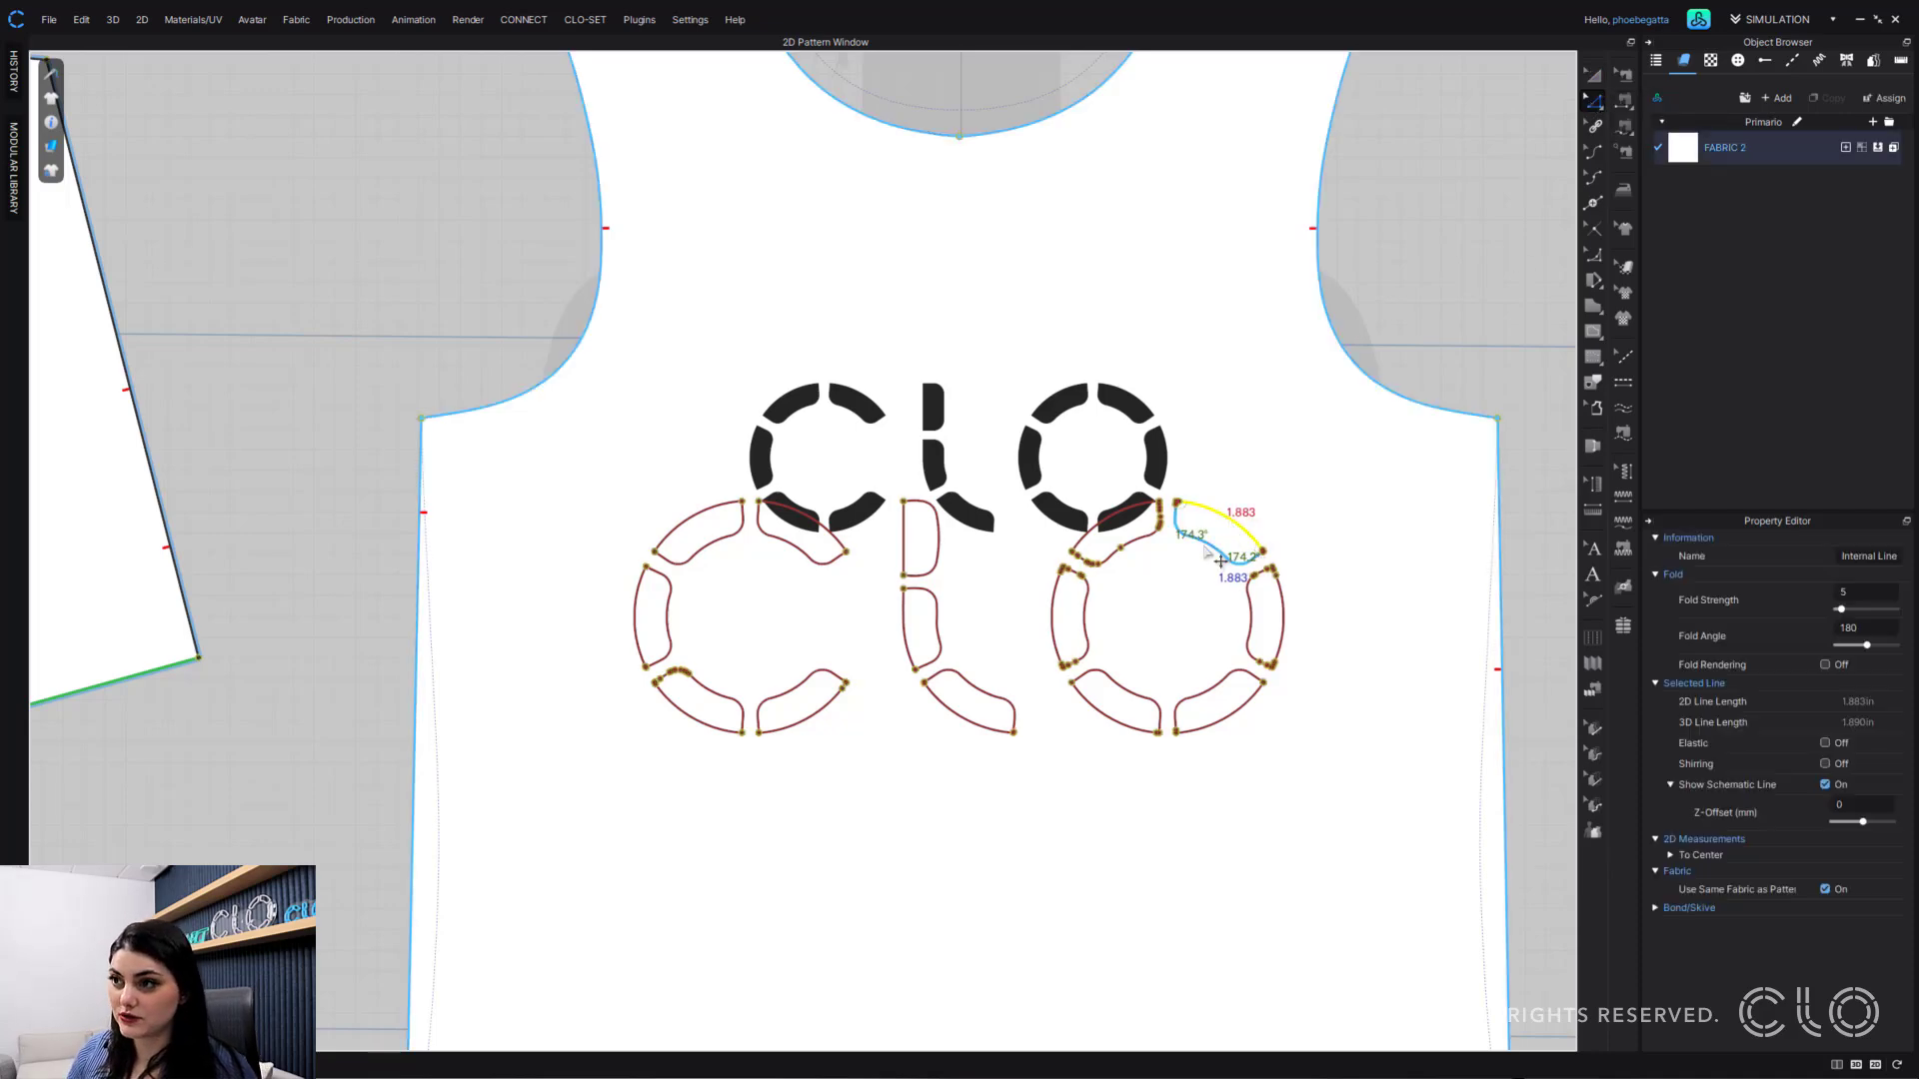
pyautogui.doubleClick(1239, 533)
pyautogui.moveTo(1239, 533); pyautogui.dragTo(1283, 437)
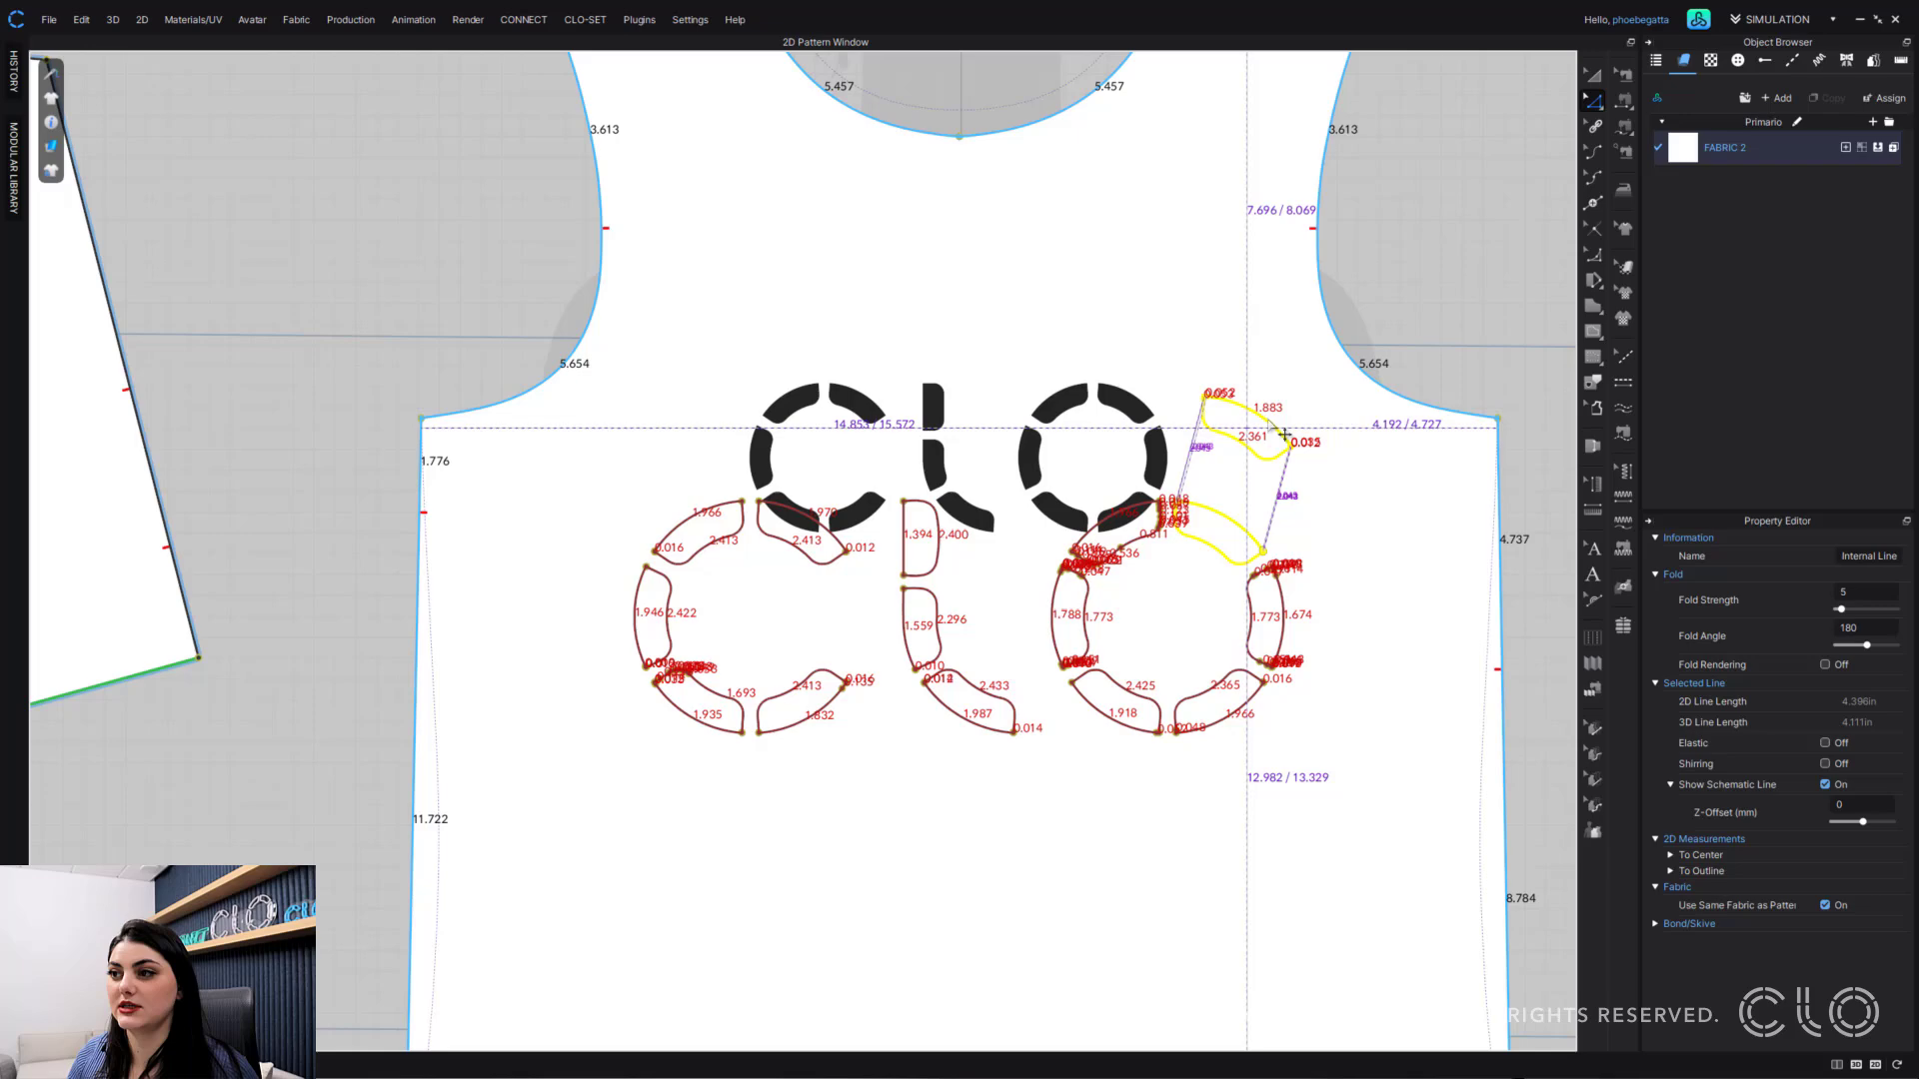
pyautogui.moveTo(1258, 648); pyautogui.dragTo(1257, 648)
pyautogui.hotkey('ctrl', 'z')
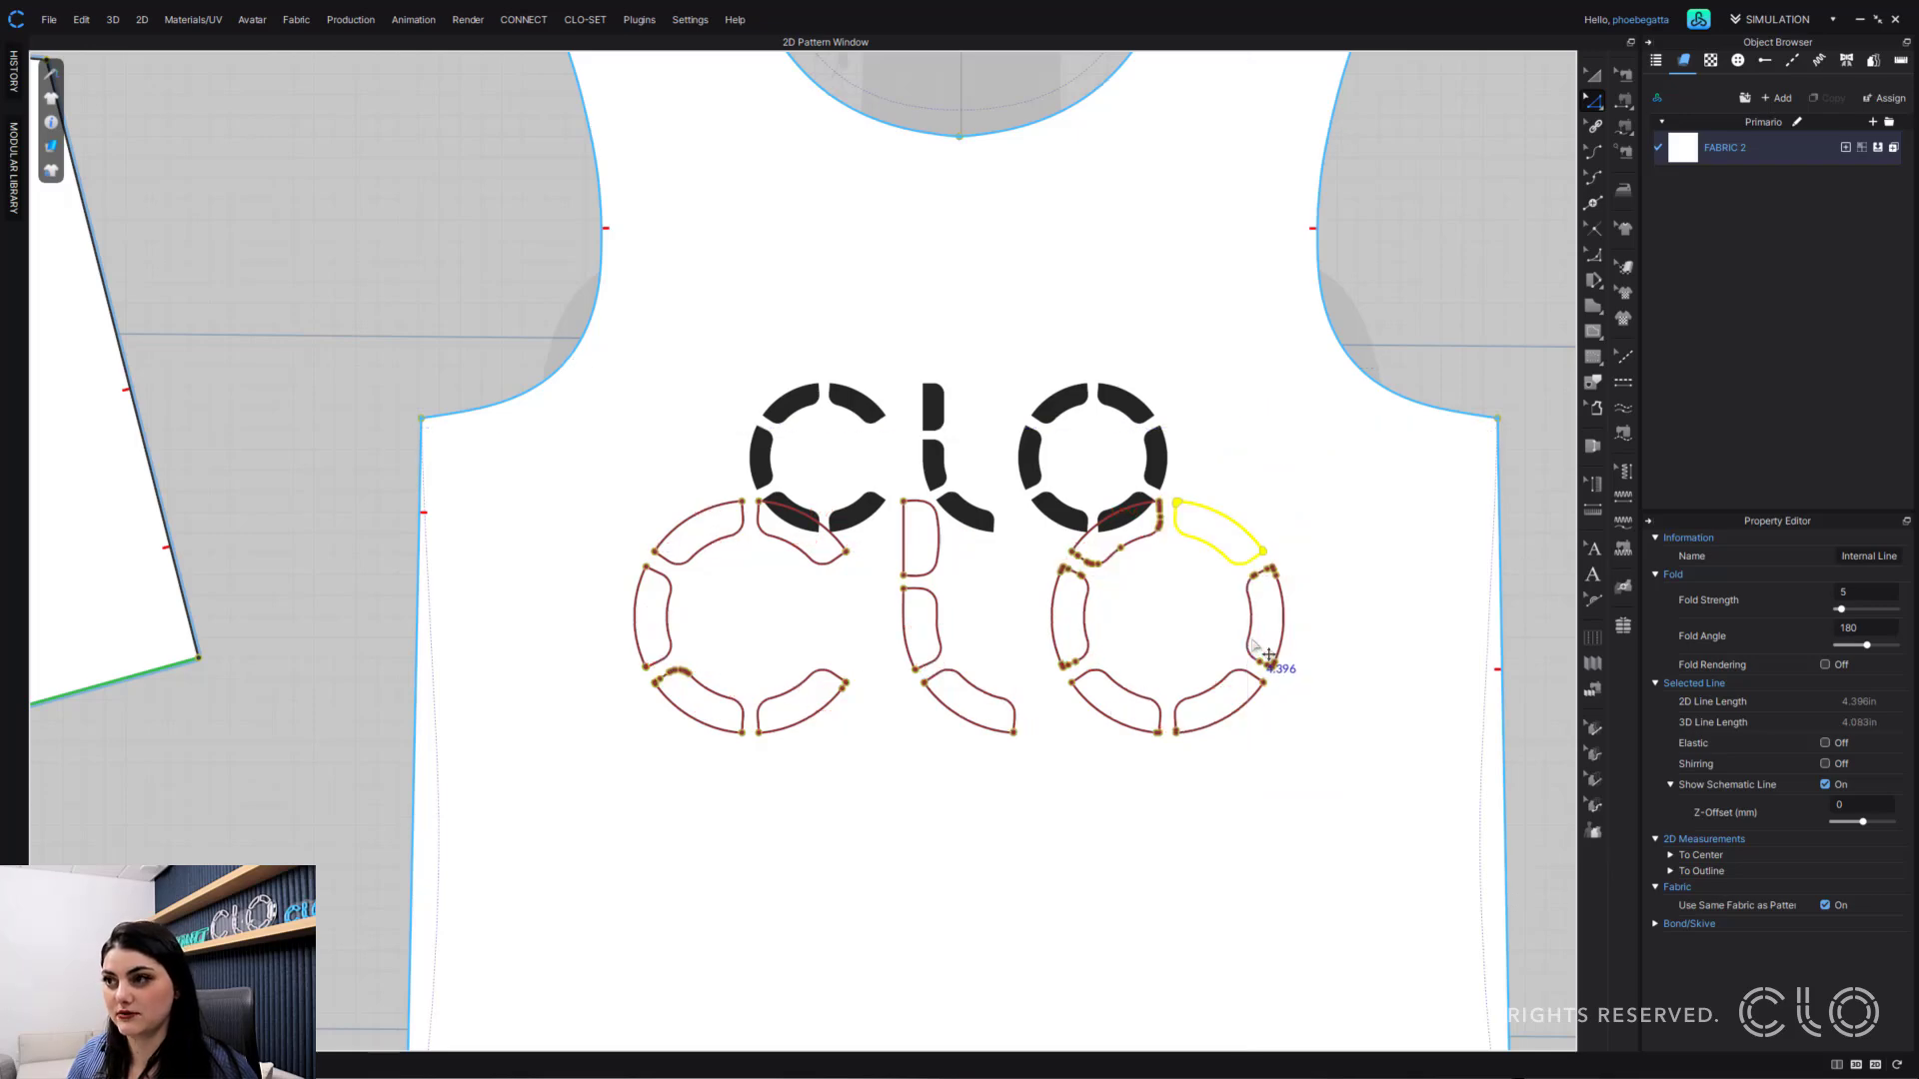
pyautogui.click(1292, 497)
pyautogui.moveTo(1340, 474); pyautogui.dragTo(1051, 779)
pyautogui.moveTo(1268, 674); pyautogui.dragTo(1339, 829)
pyautogui.hotkey('ctrl', 'z')
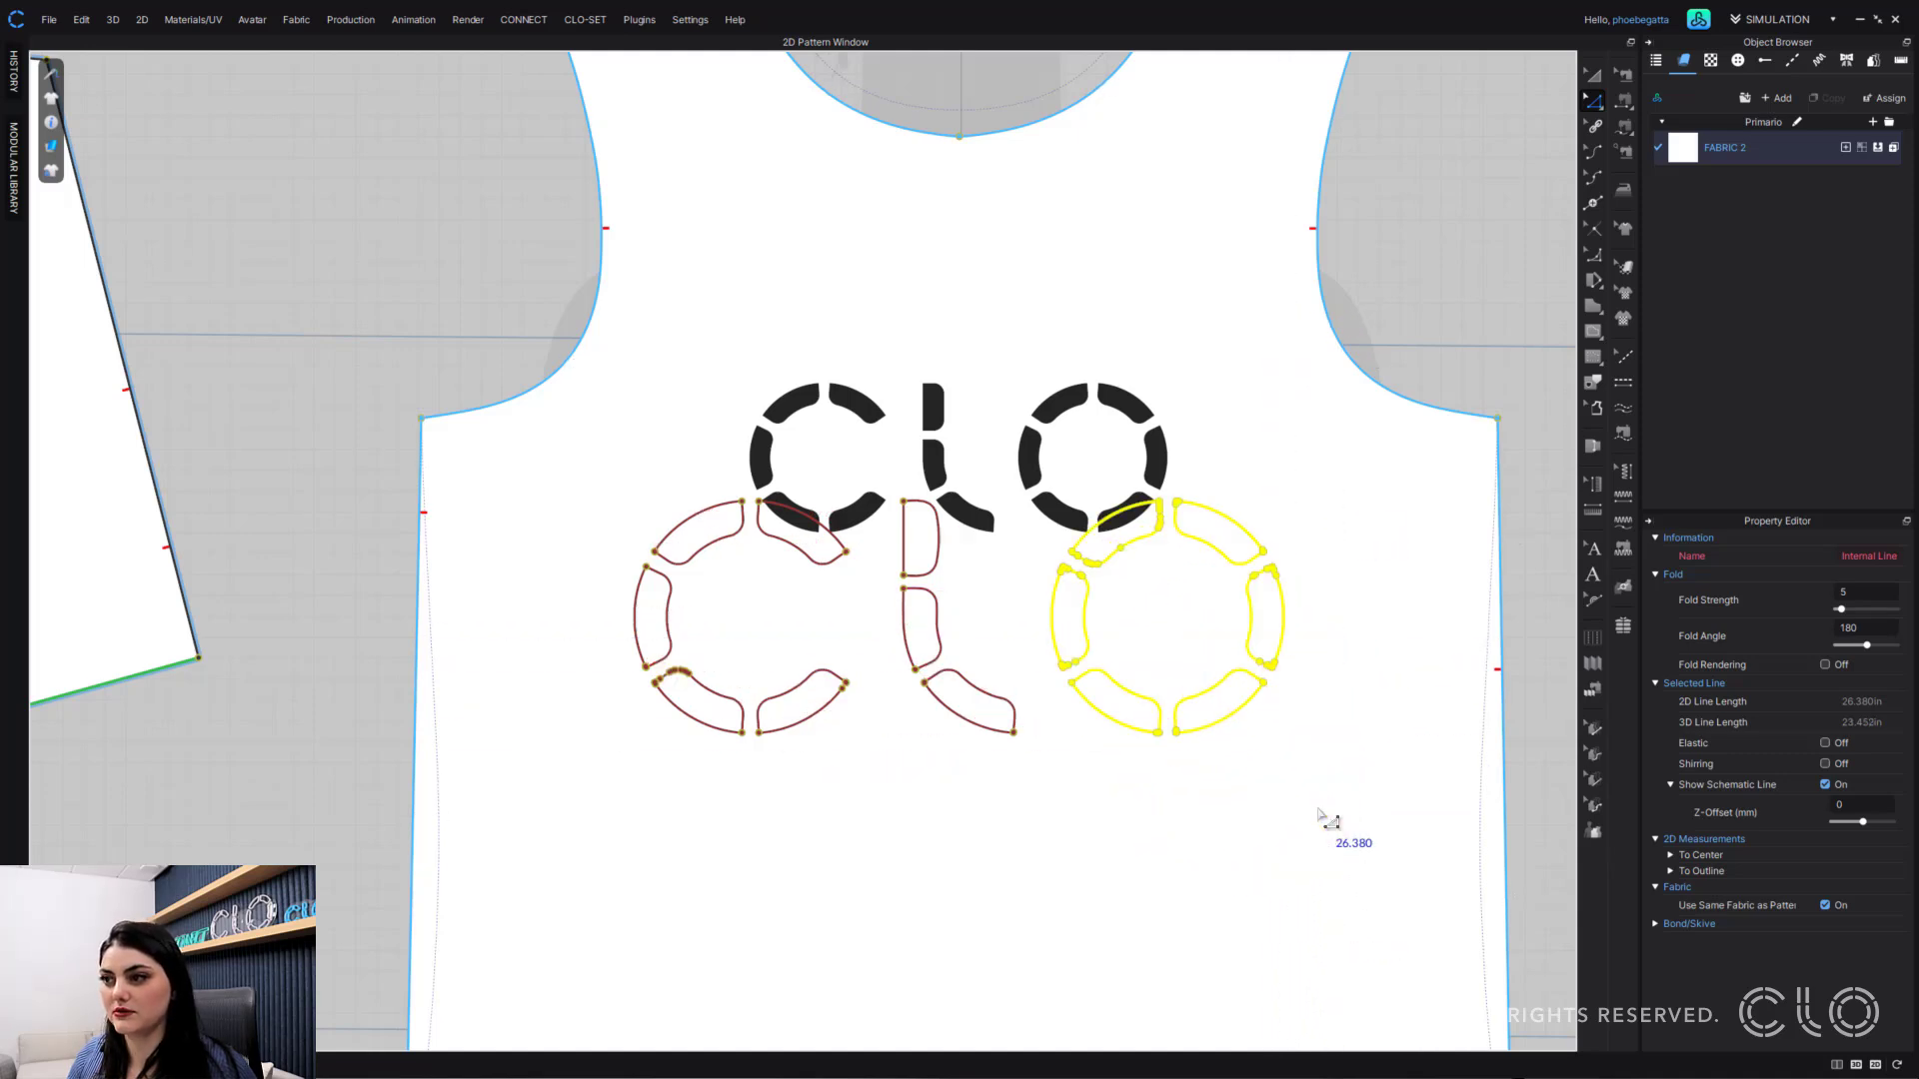
# - Box-select the enlarged CLO letter lines and ungroup them
pyautogui.rightClick(1230, 522)
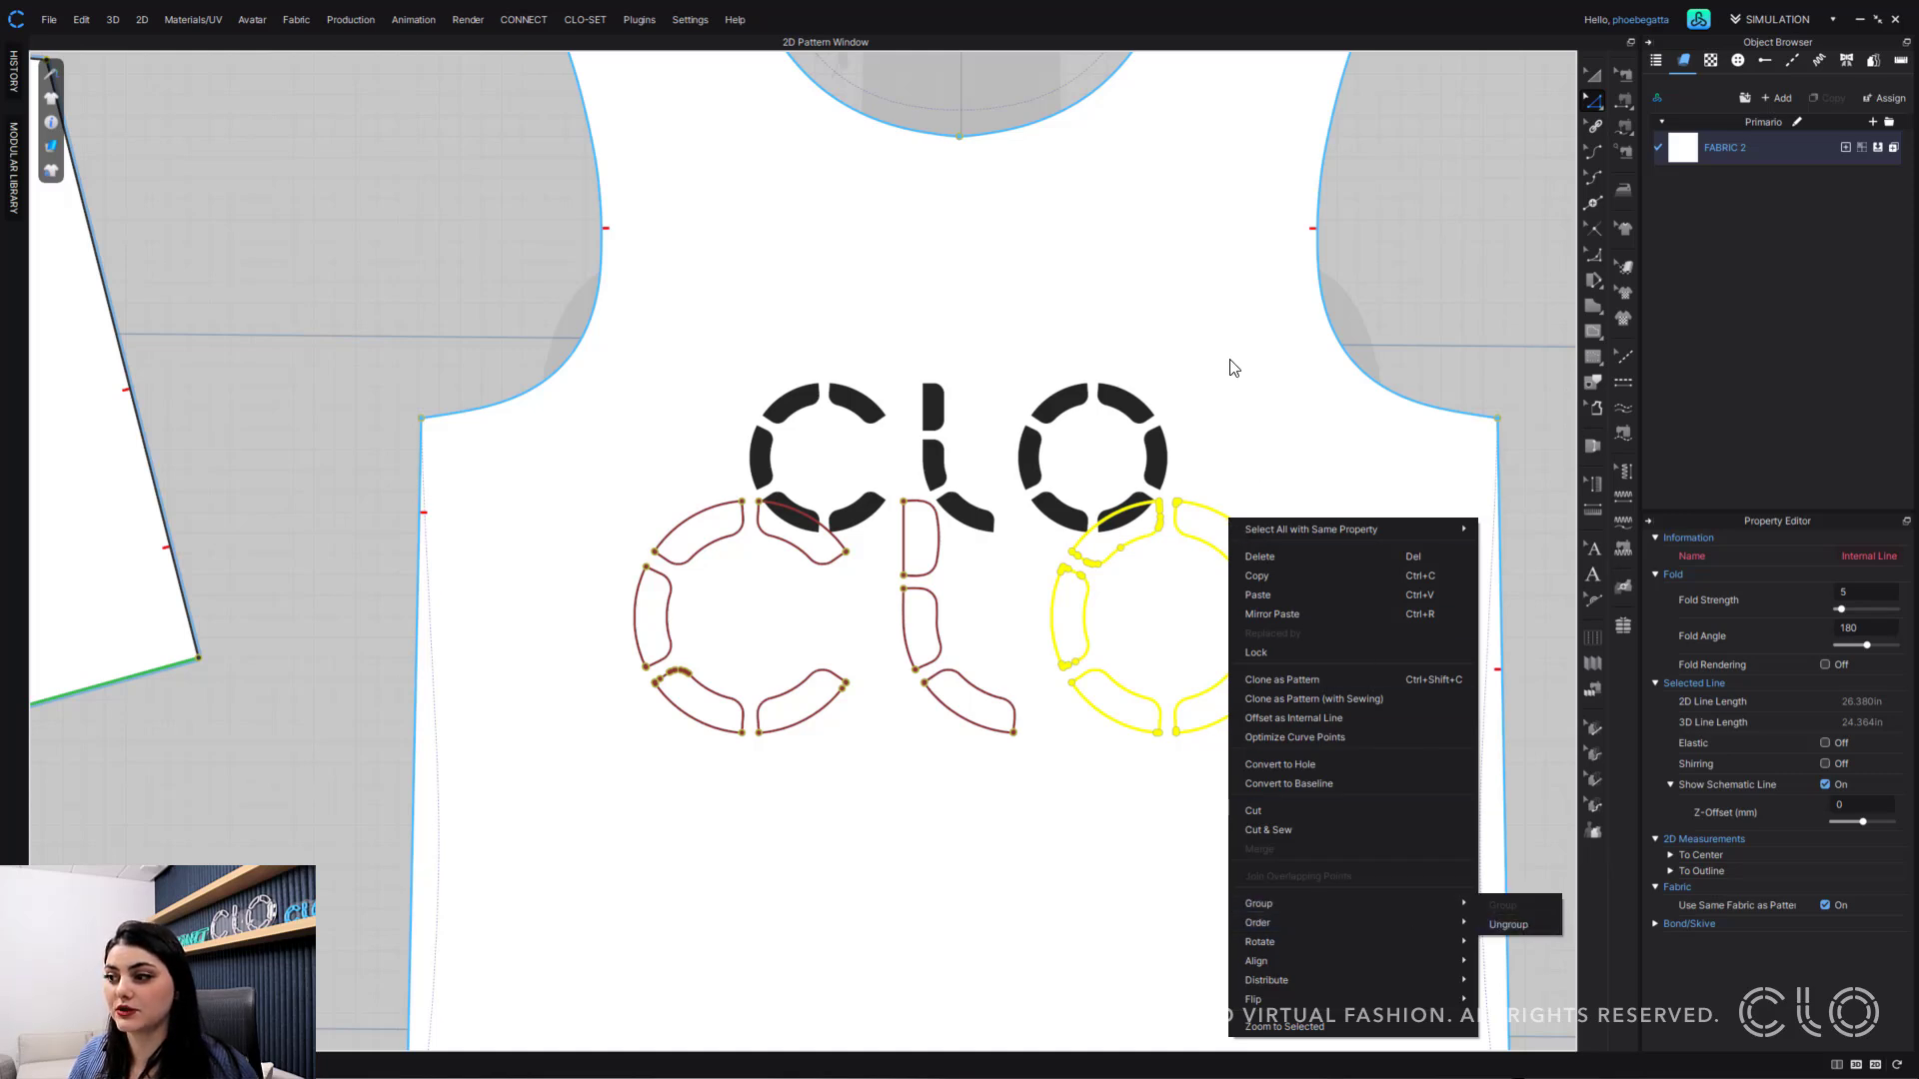
pyautogui.click(1535, 925)
pyautogui.moveTo(1319, 451); pyautogui.dragTo(540, 844)
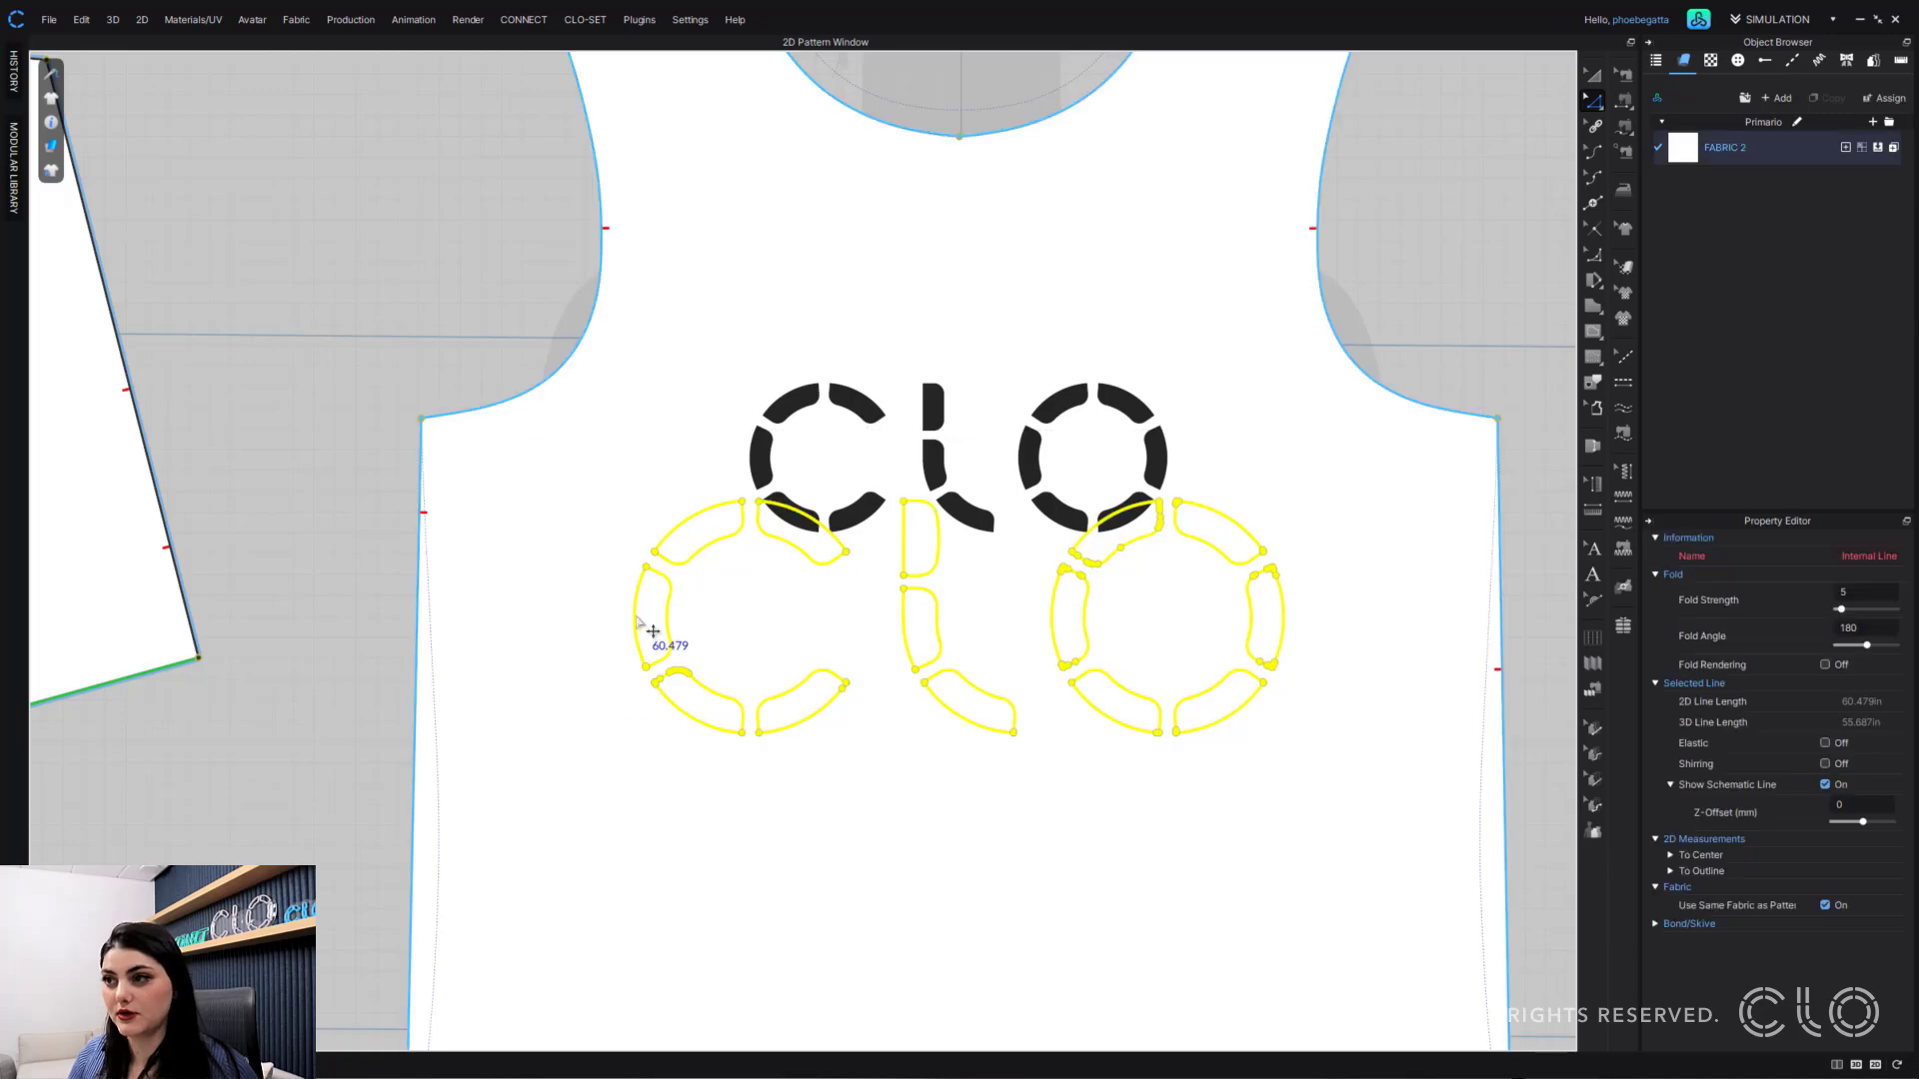
pyautogui.rightClick(639, 628)
pyautogui.moveTo(729, 481)
pyautogui.click(894, 503)
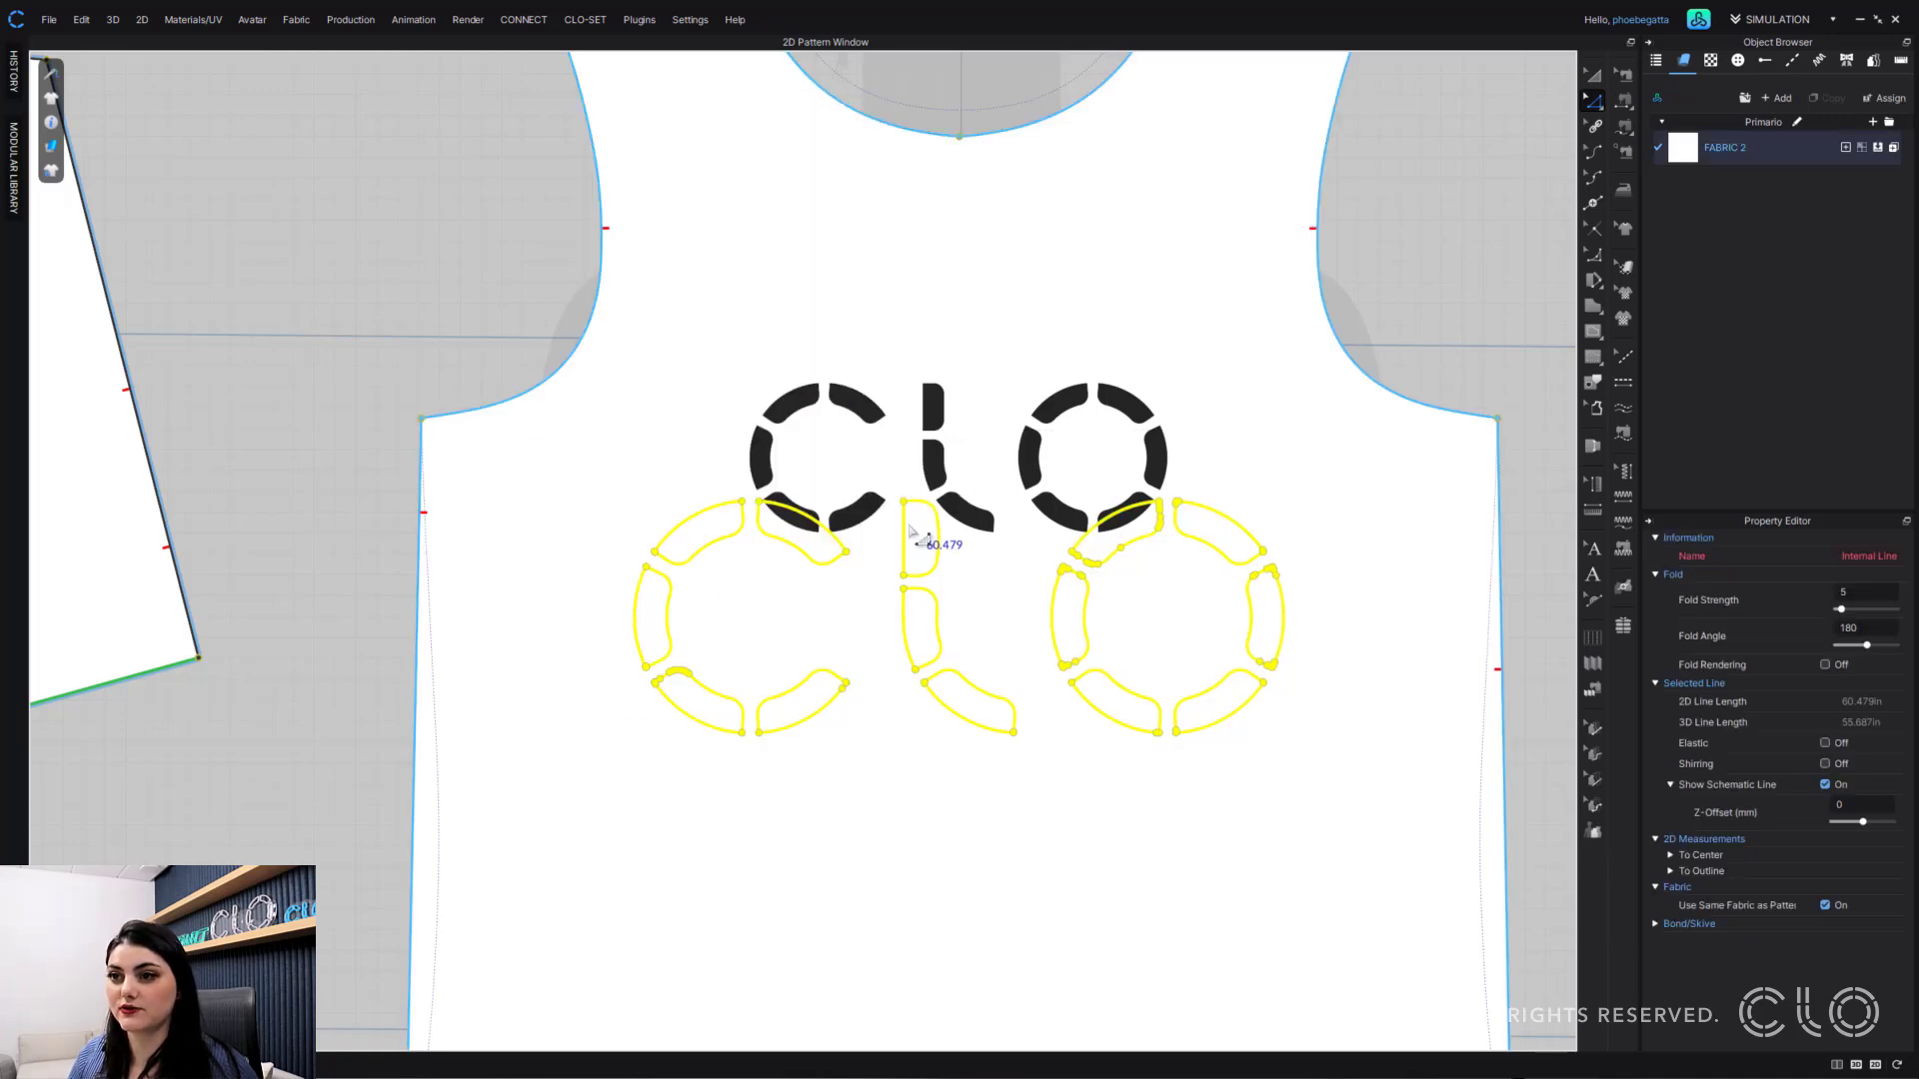
# - Ungroup the reselected letter lines again and confirm a single O arc selects on its own
pyautogui.moveTo(617, 438); pyautogui.dragTo(1415, 796)
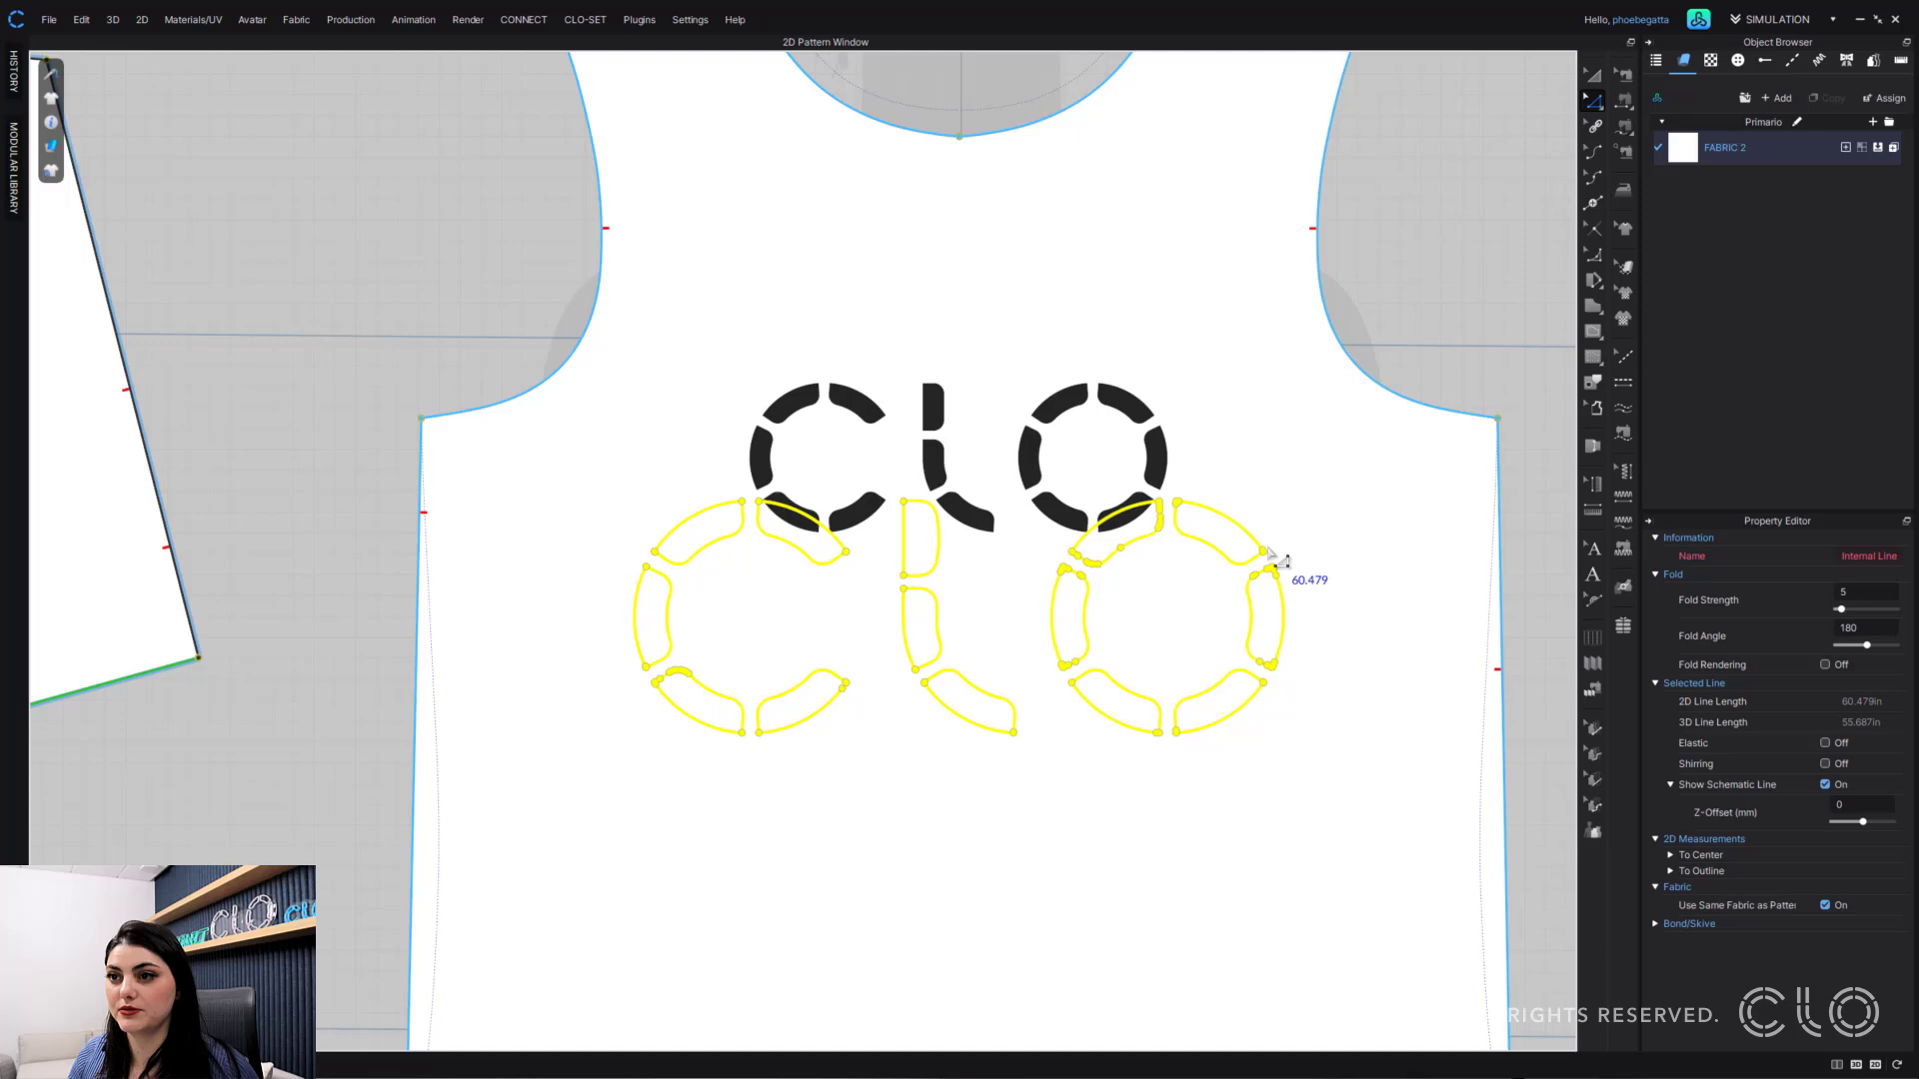
pyautogui.rightClick(1222, 515)
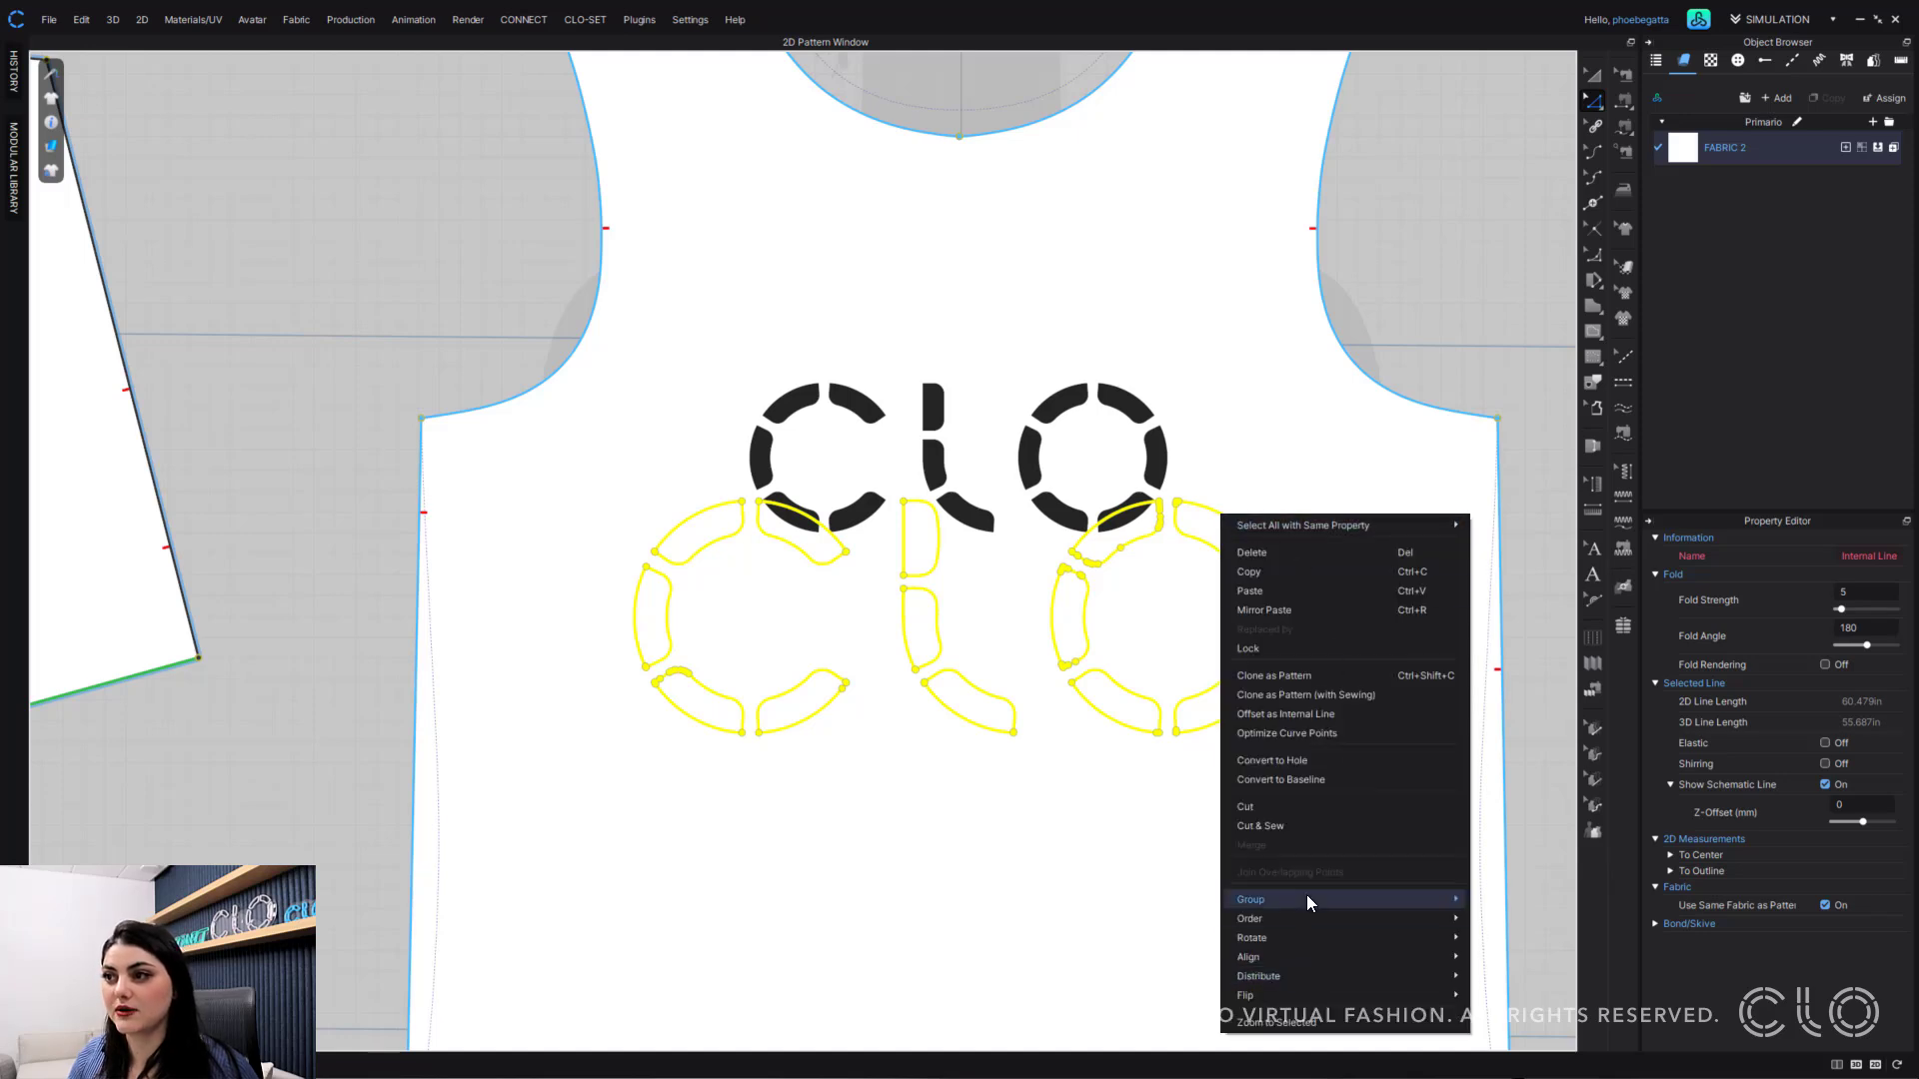
pyautogui.moveTo(1306, 896)
pyautogui.click(1498, 901)
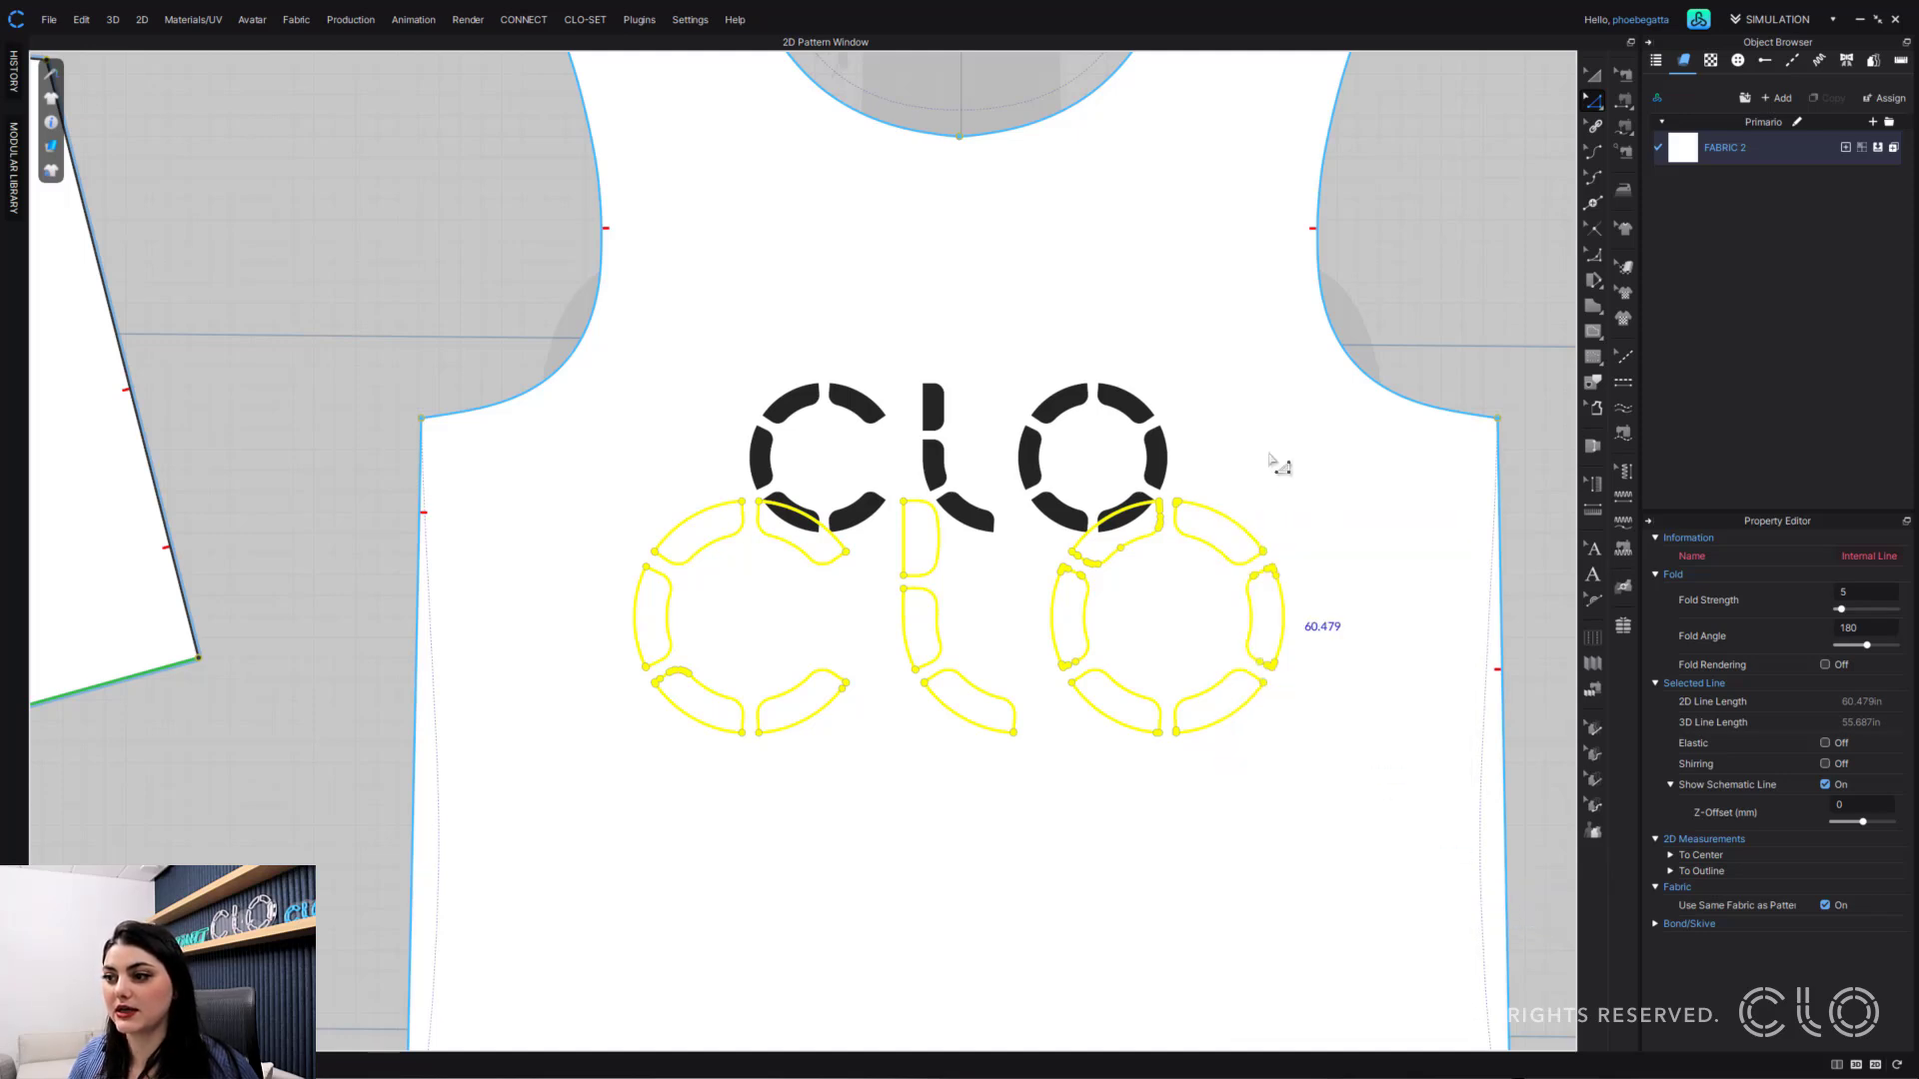
pyautogui.click(1241, 533)
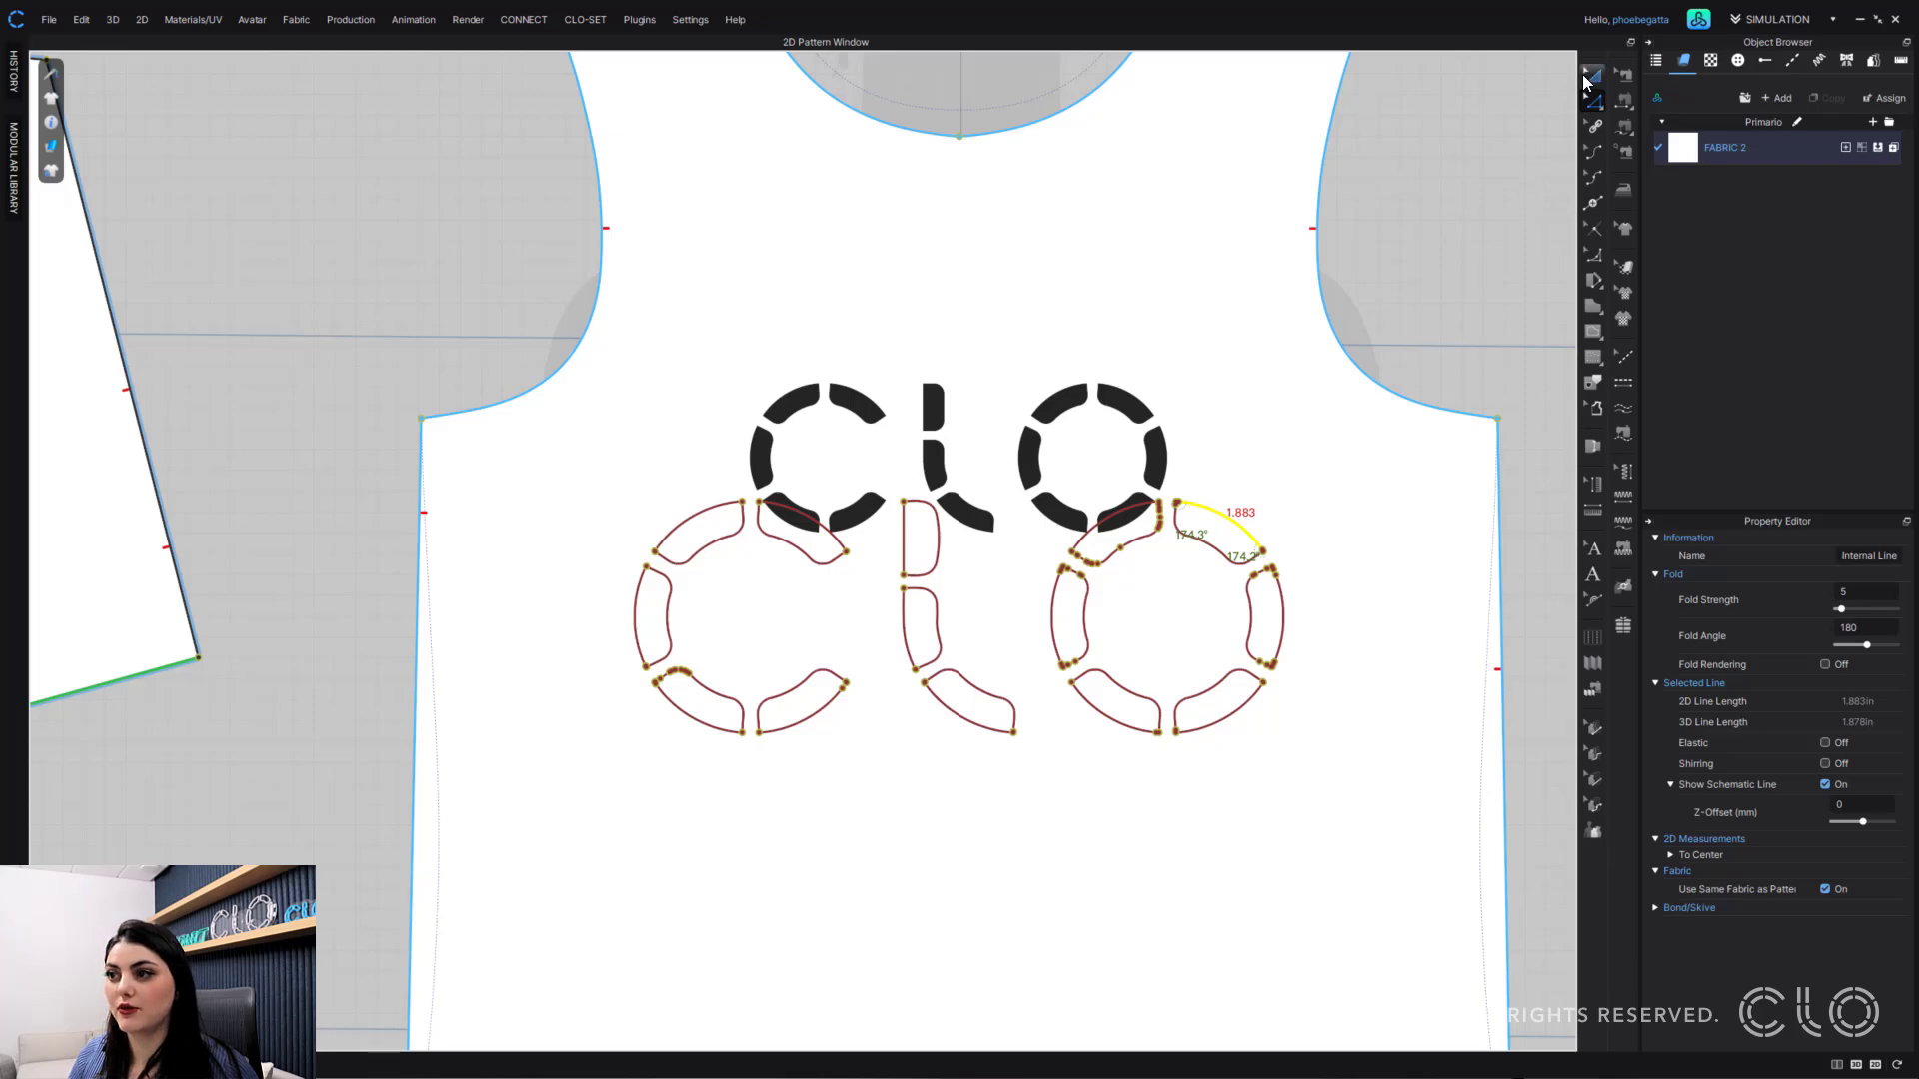
pyautogui.click(1593, 73)
pyautogui.click(1526, 192)
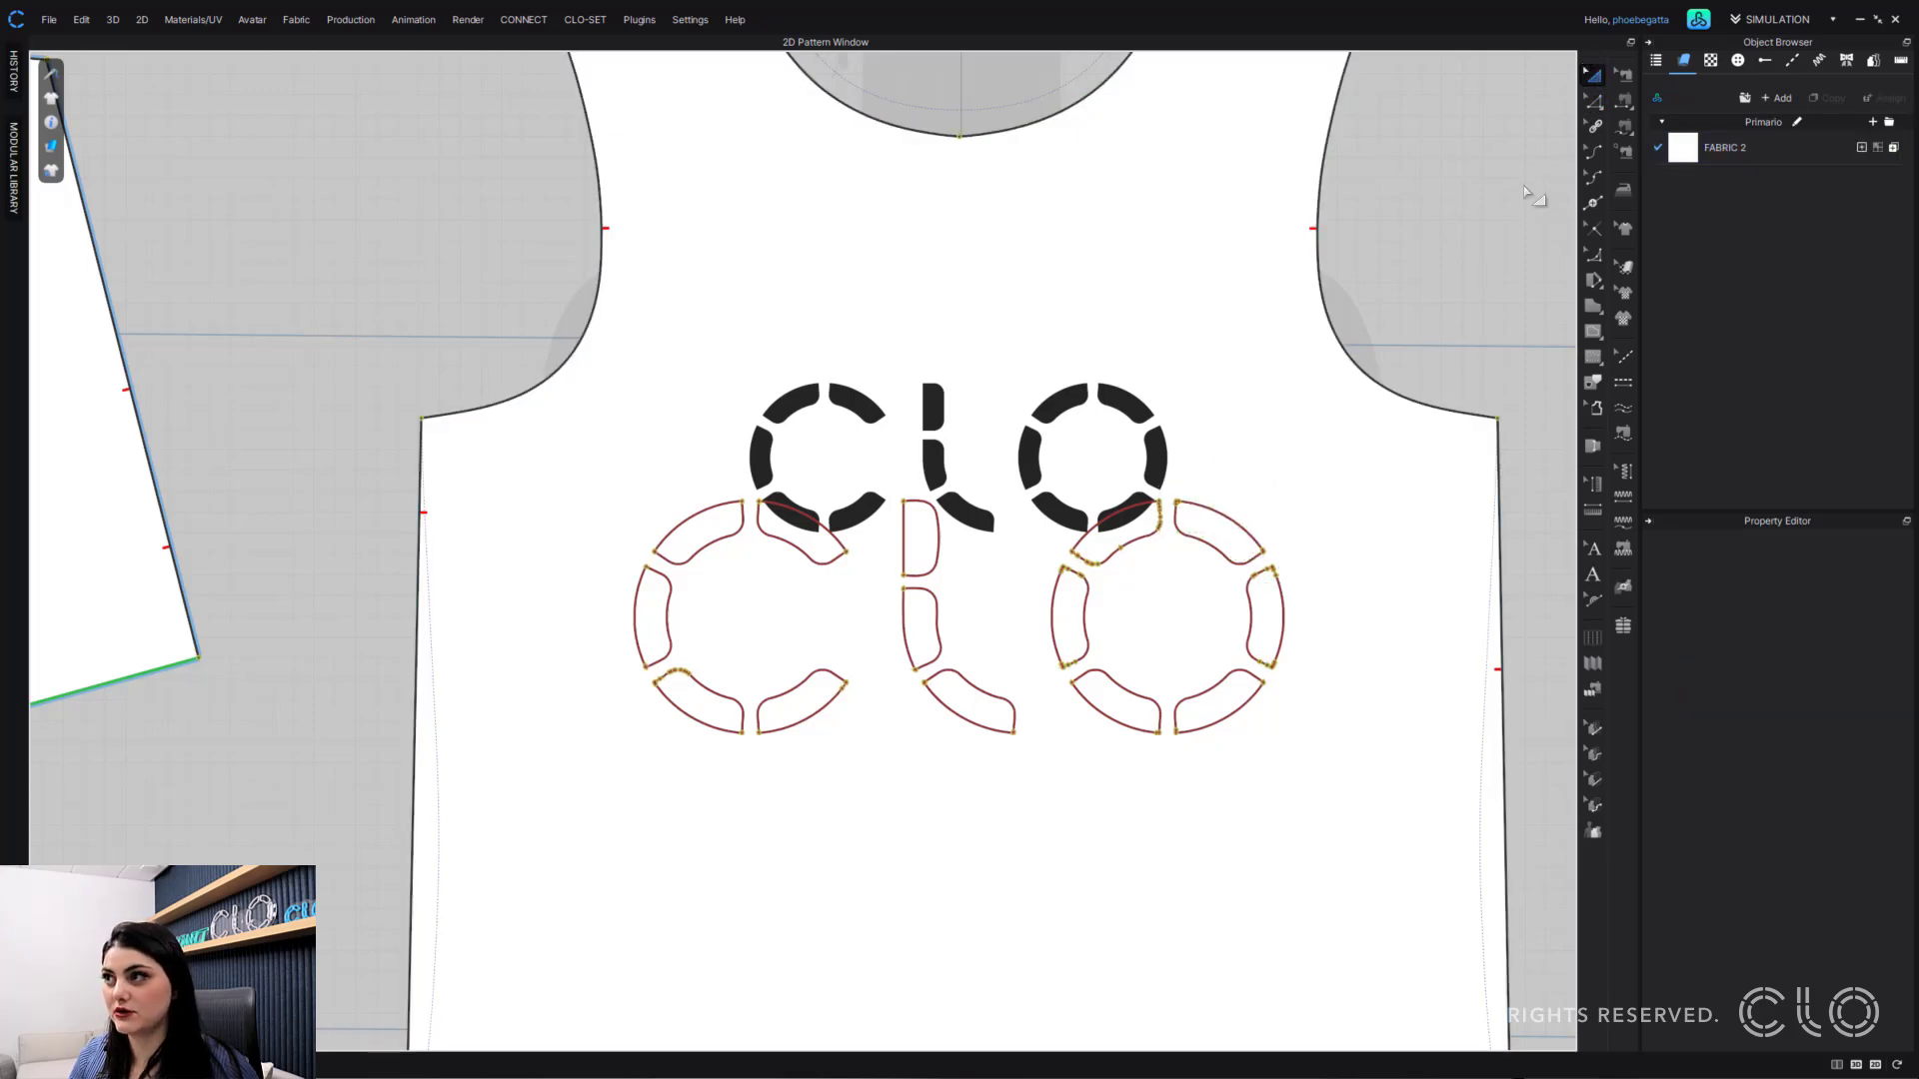
# - Drag the enlarged logo lines upward so they sit centred over the dark printed CLO logo
pyautogui.click(1594, 78)
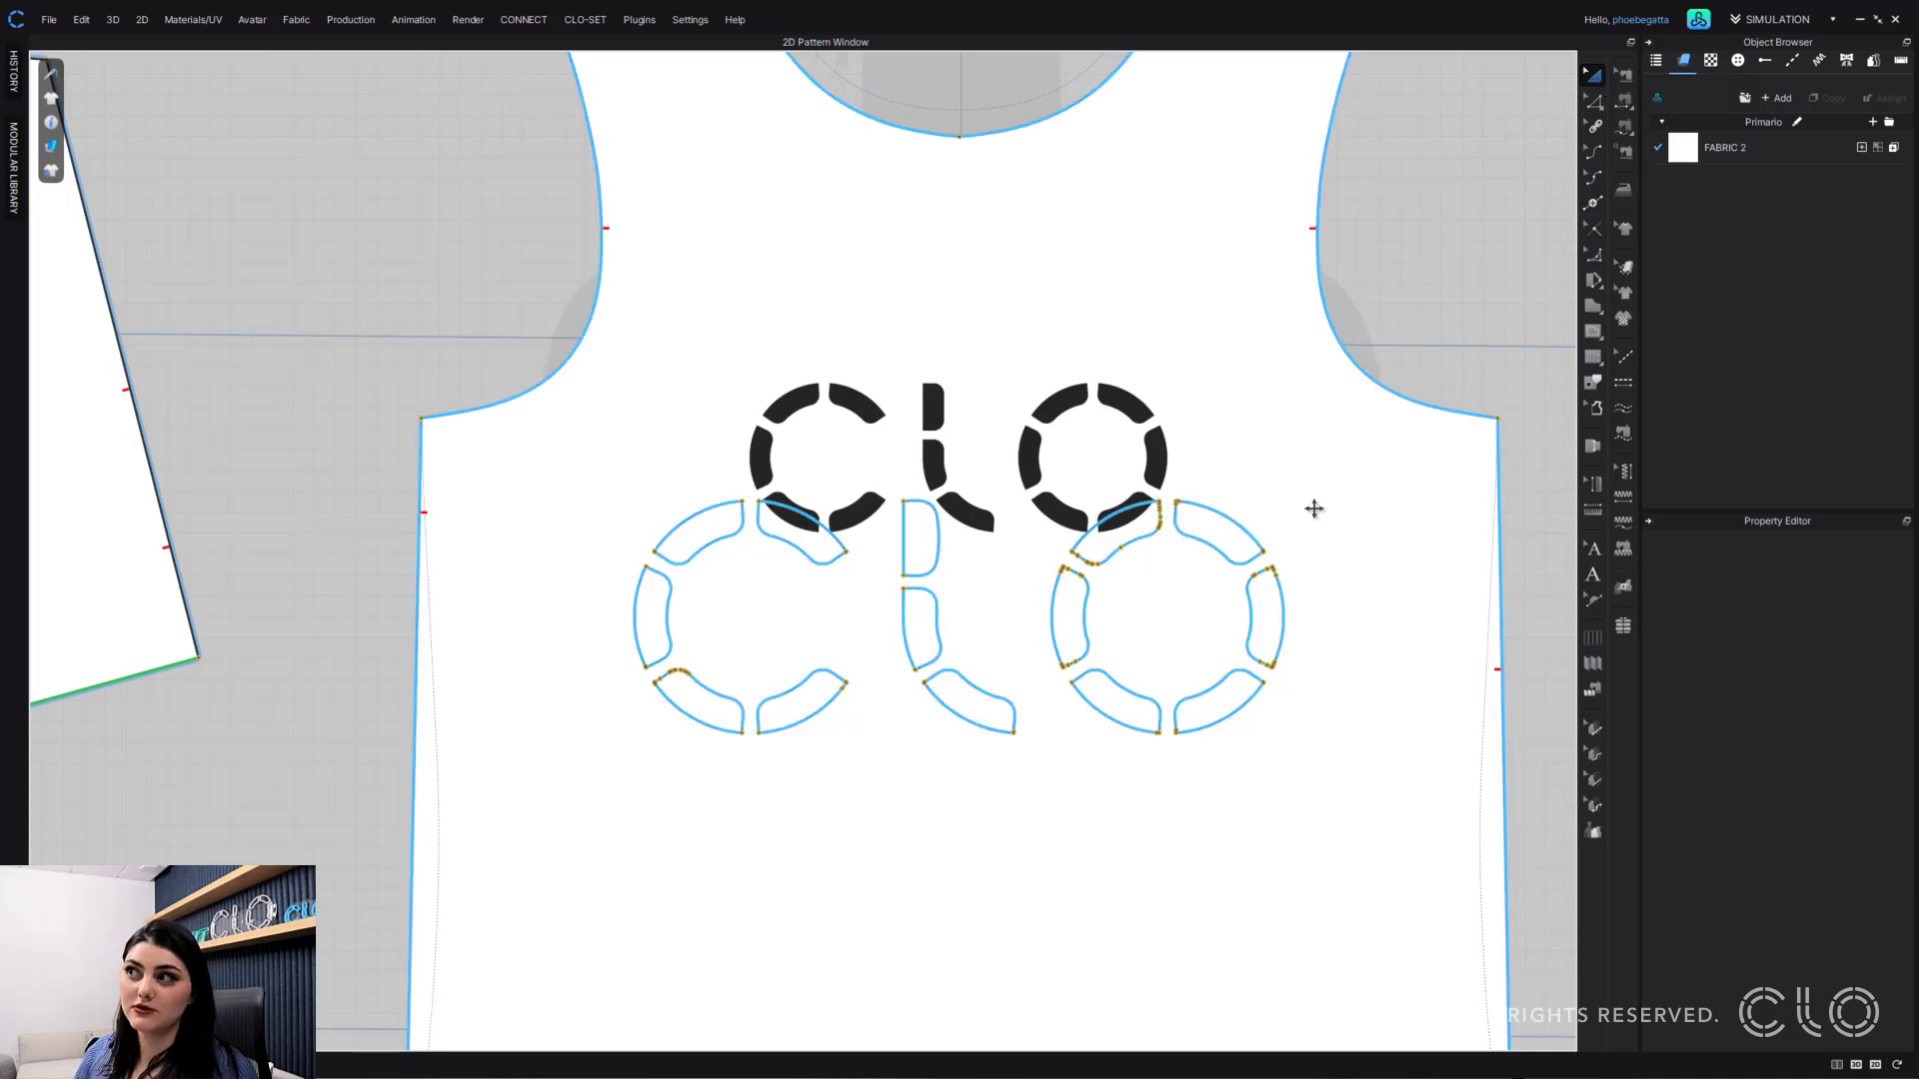
pyautogui.click(1241, 518)
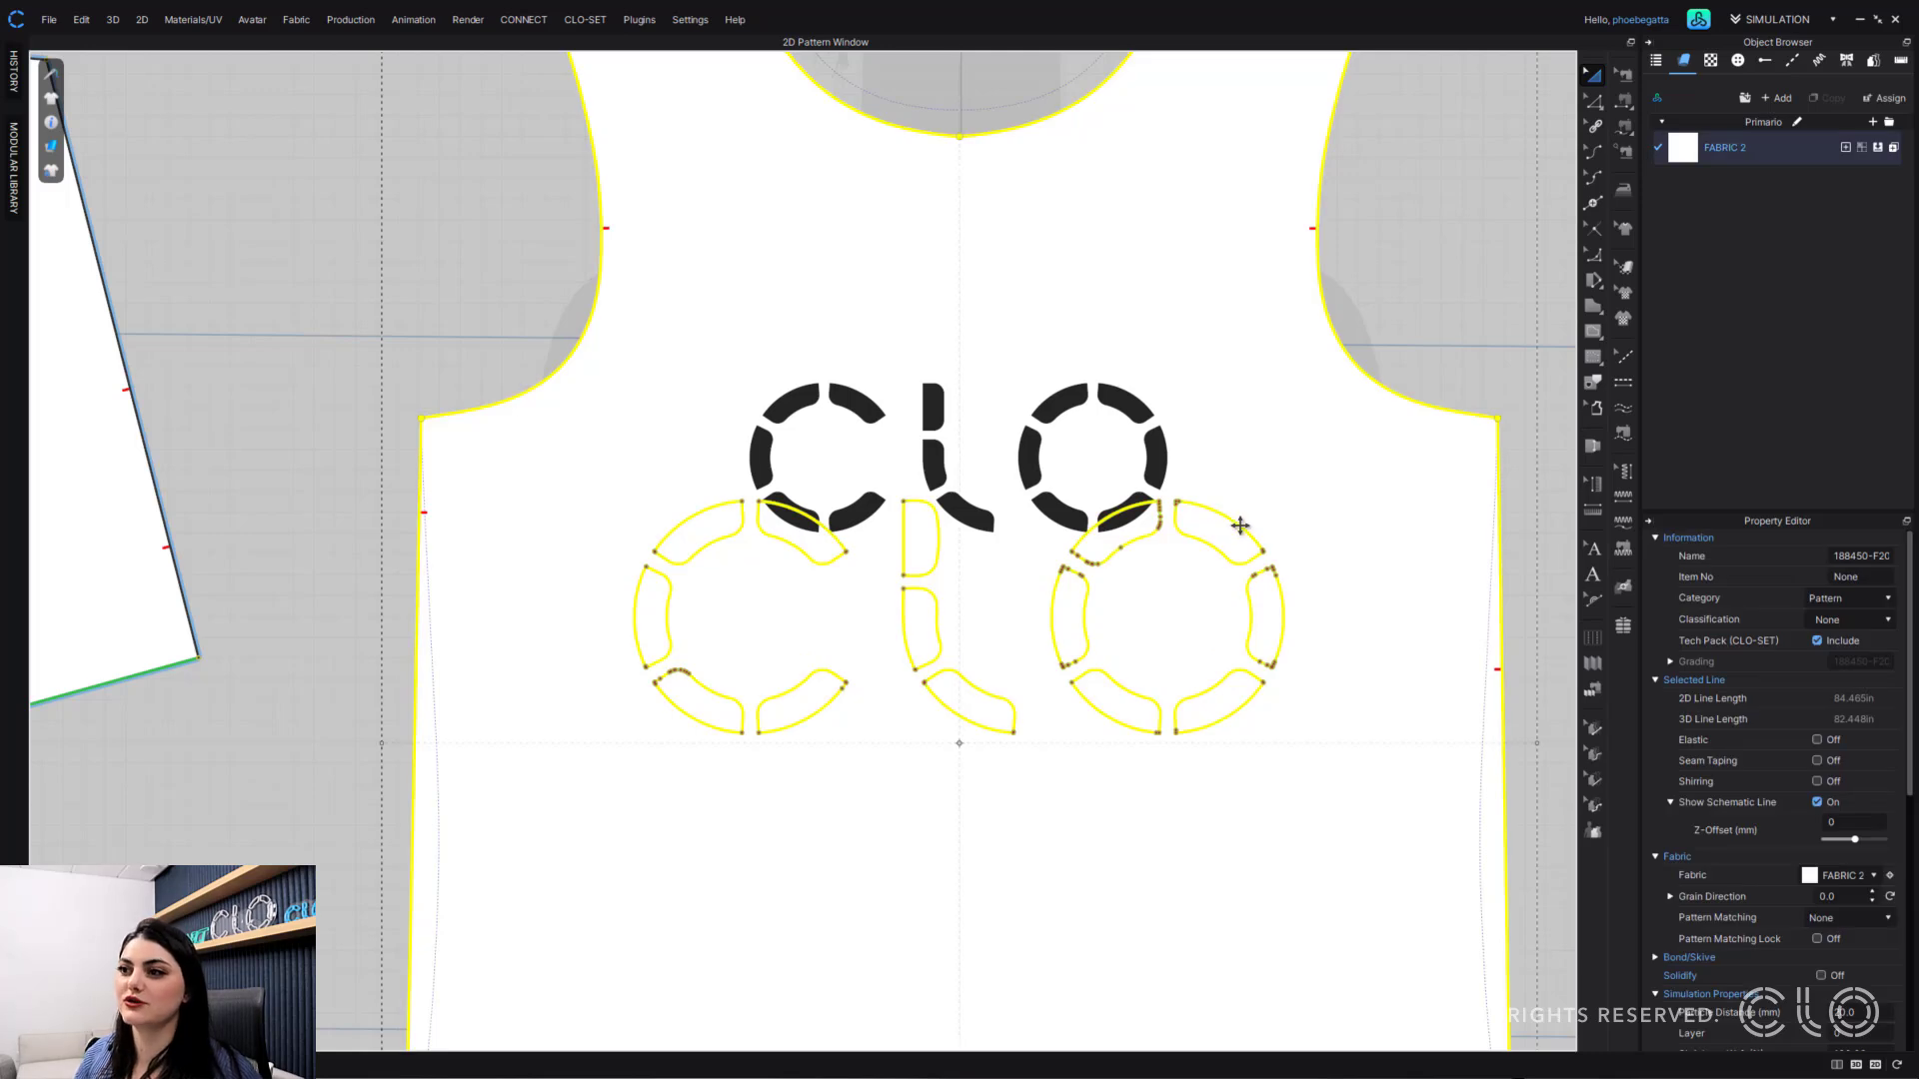
pyautogui.click(1239, 526)
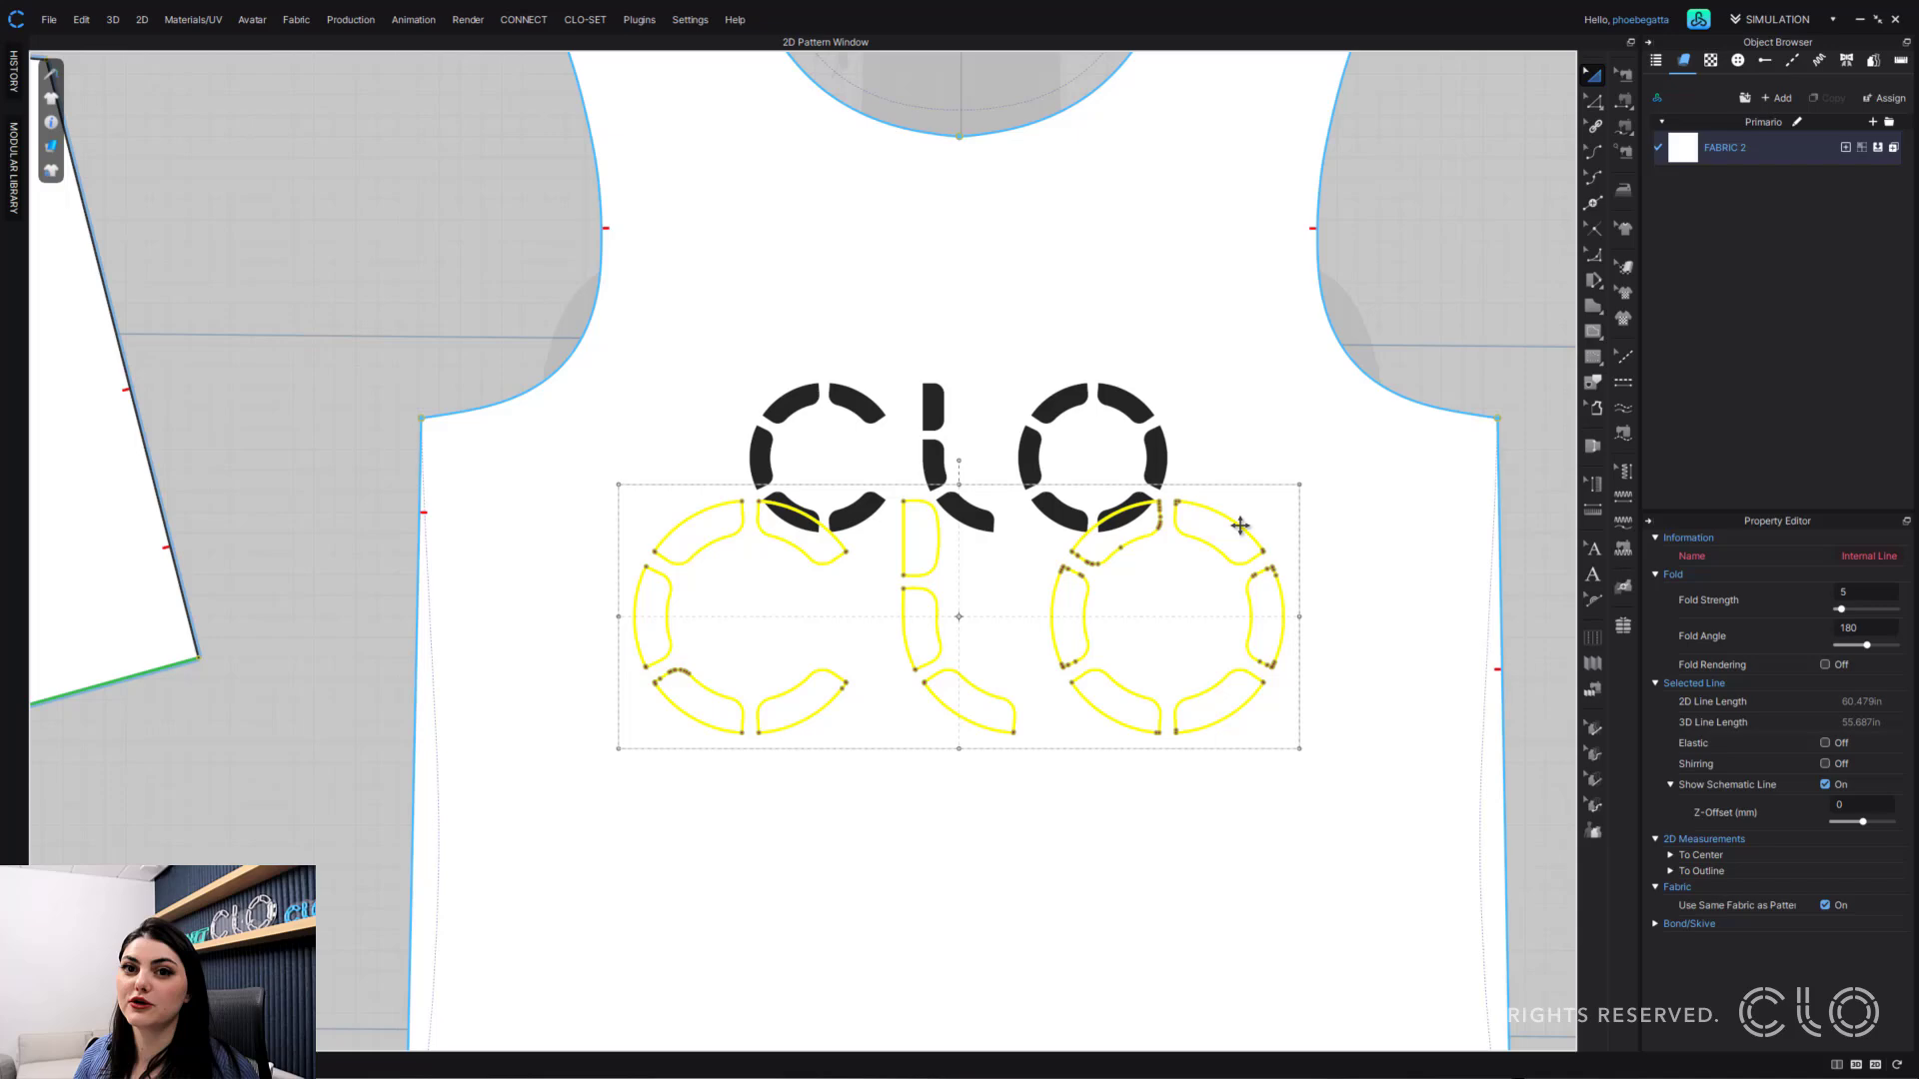
pyautogui.moveTo(1239, 525); pyautogui.dragTo(1244, 386)
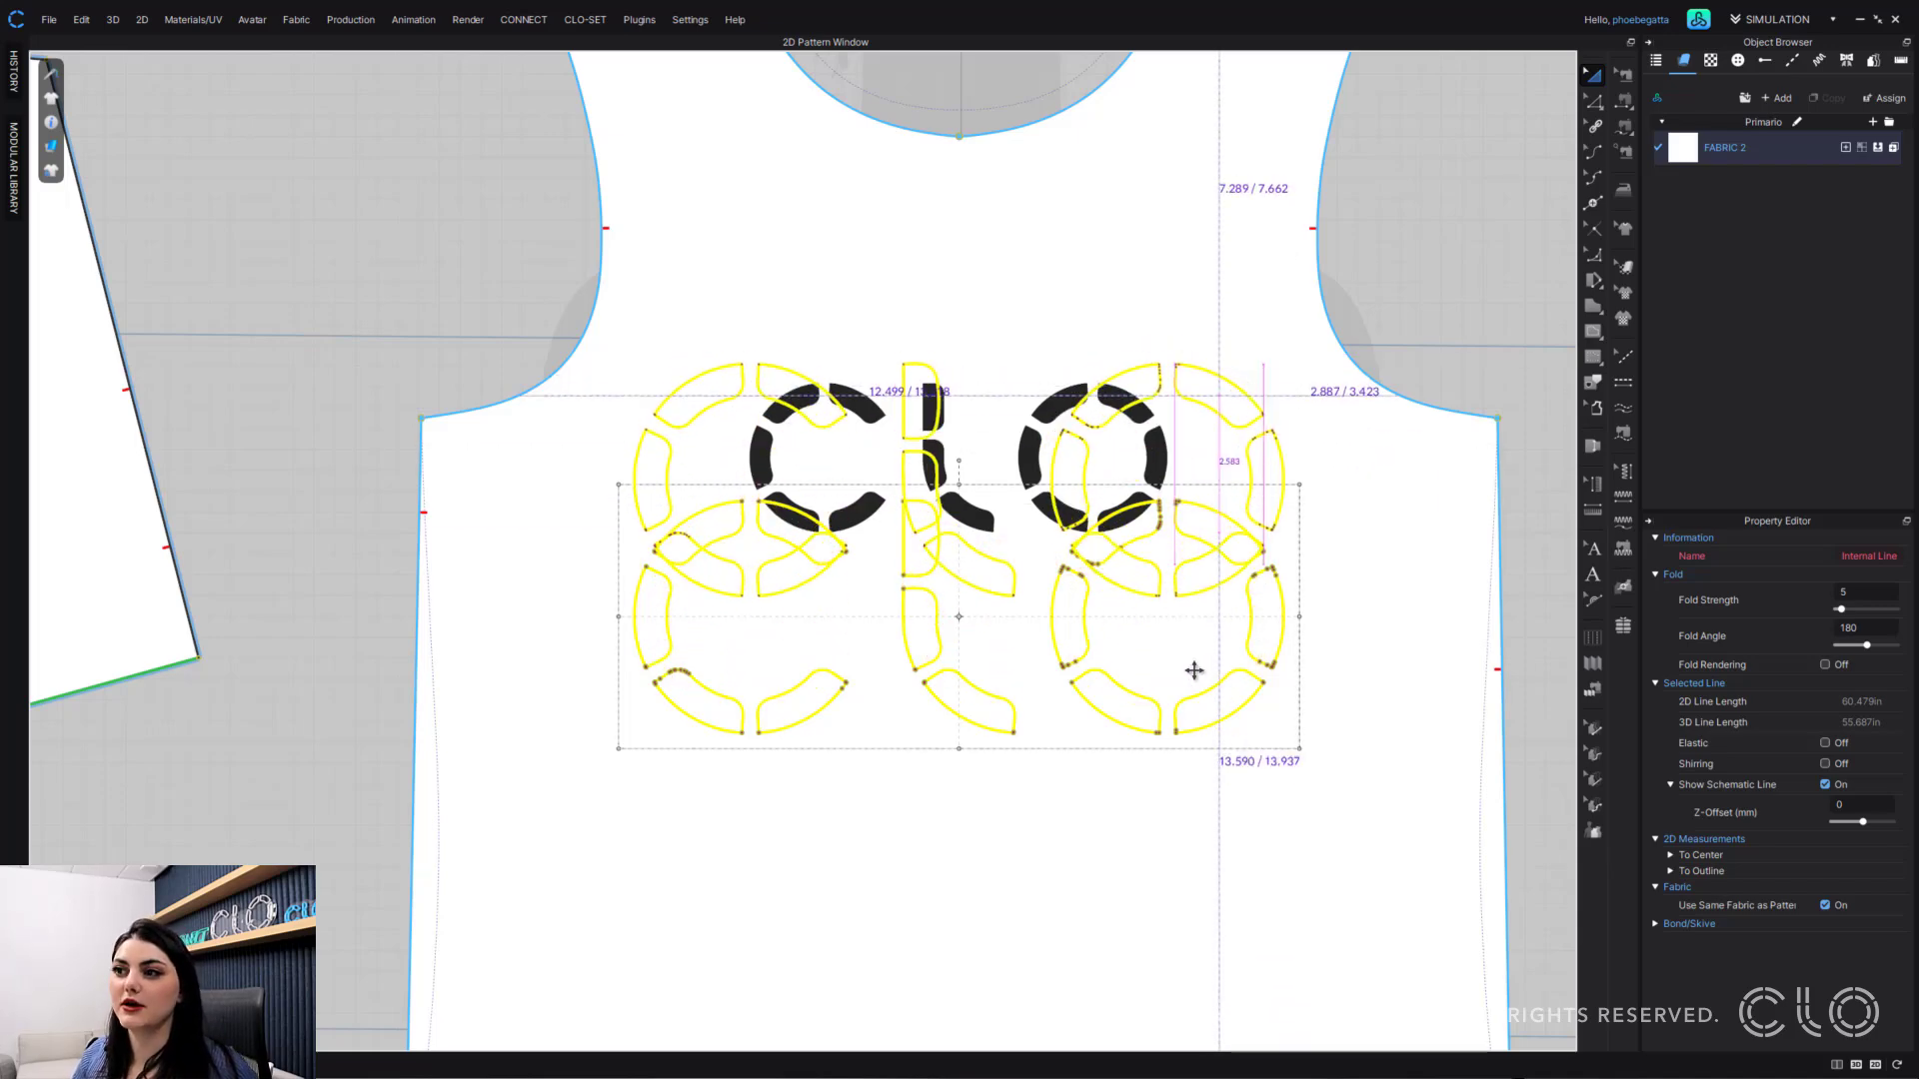
pyautogui.moveTo(1194, 670); pyautogui.dragTo(1198, 680)
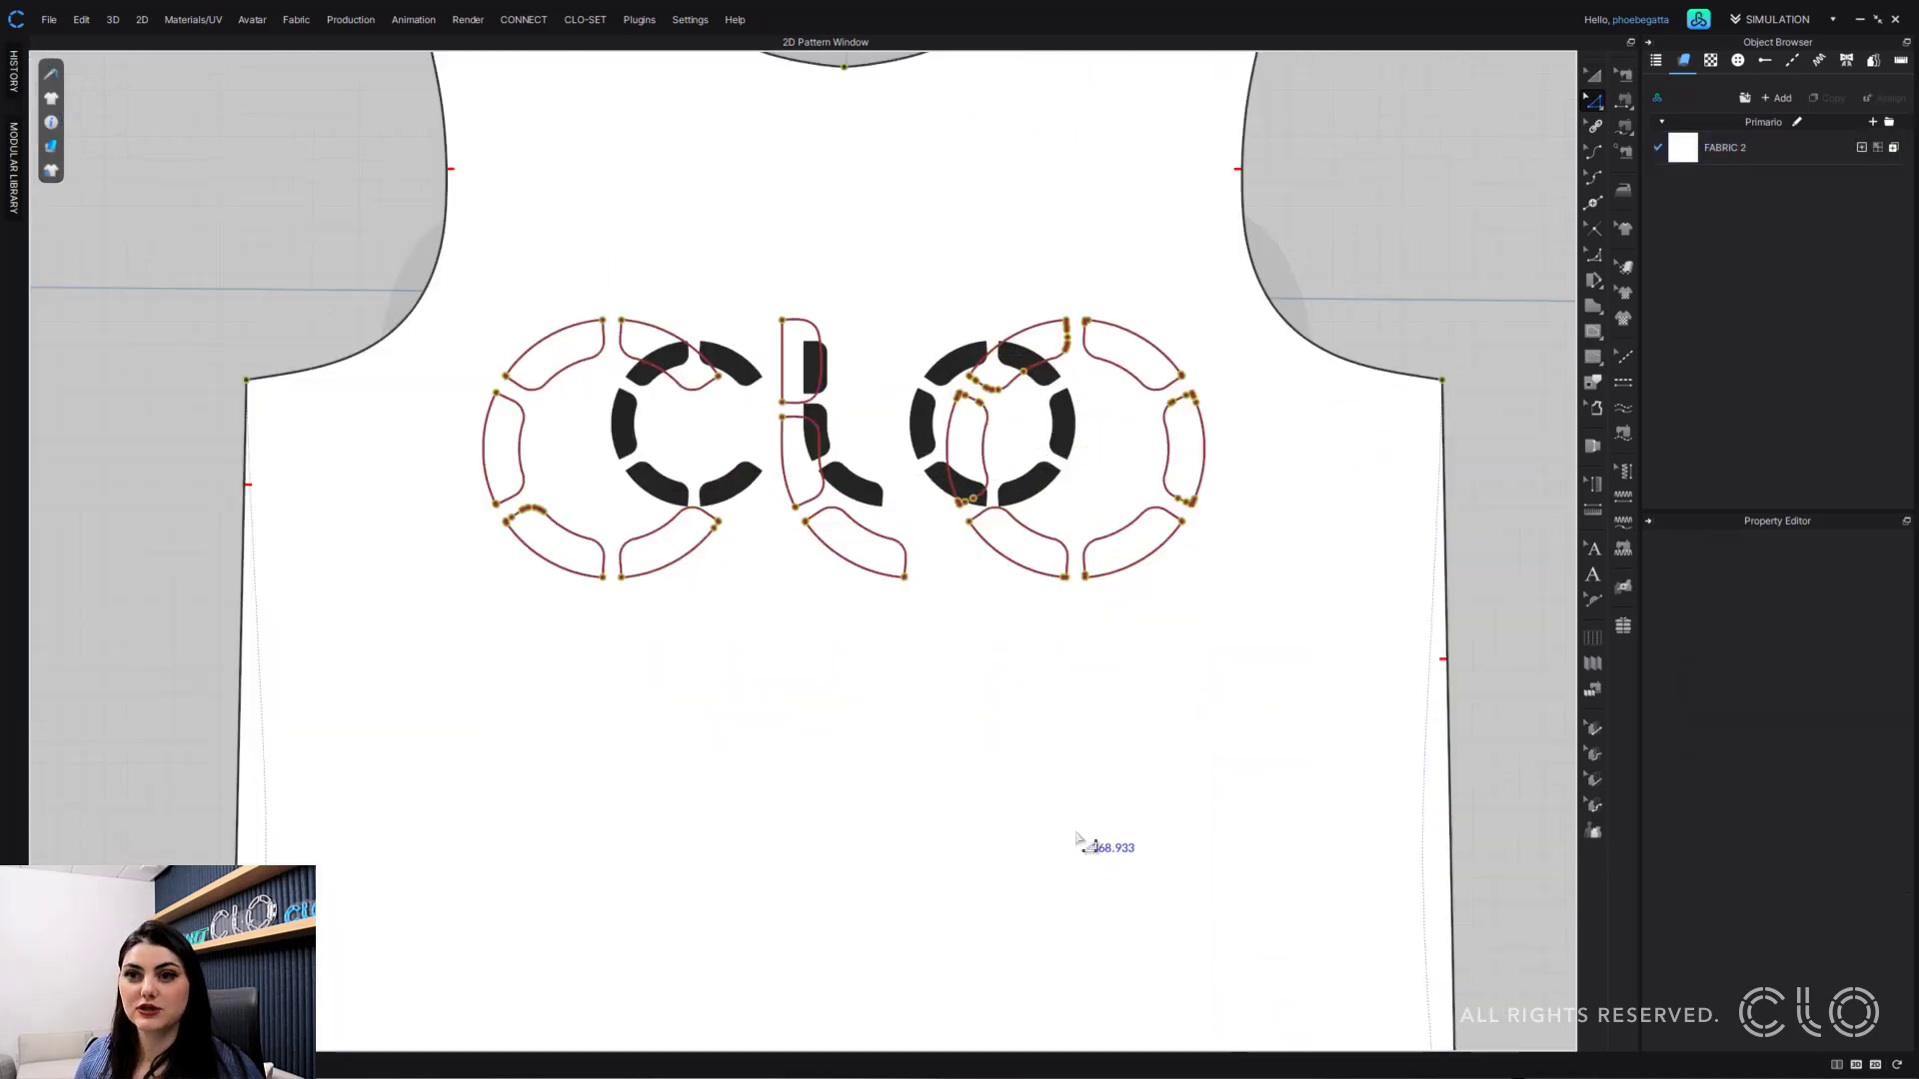
# - Box-select the upper striped piece's horizontal 180° fold lines to check their options
pyautogui.scroll(-10, 1093, 680)
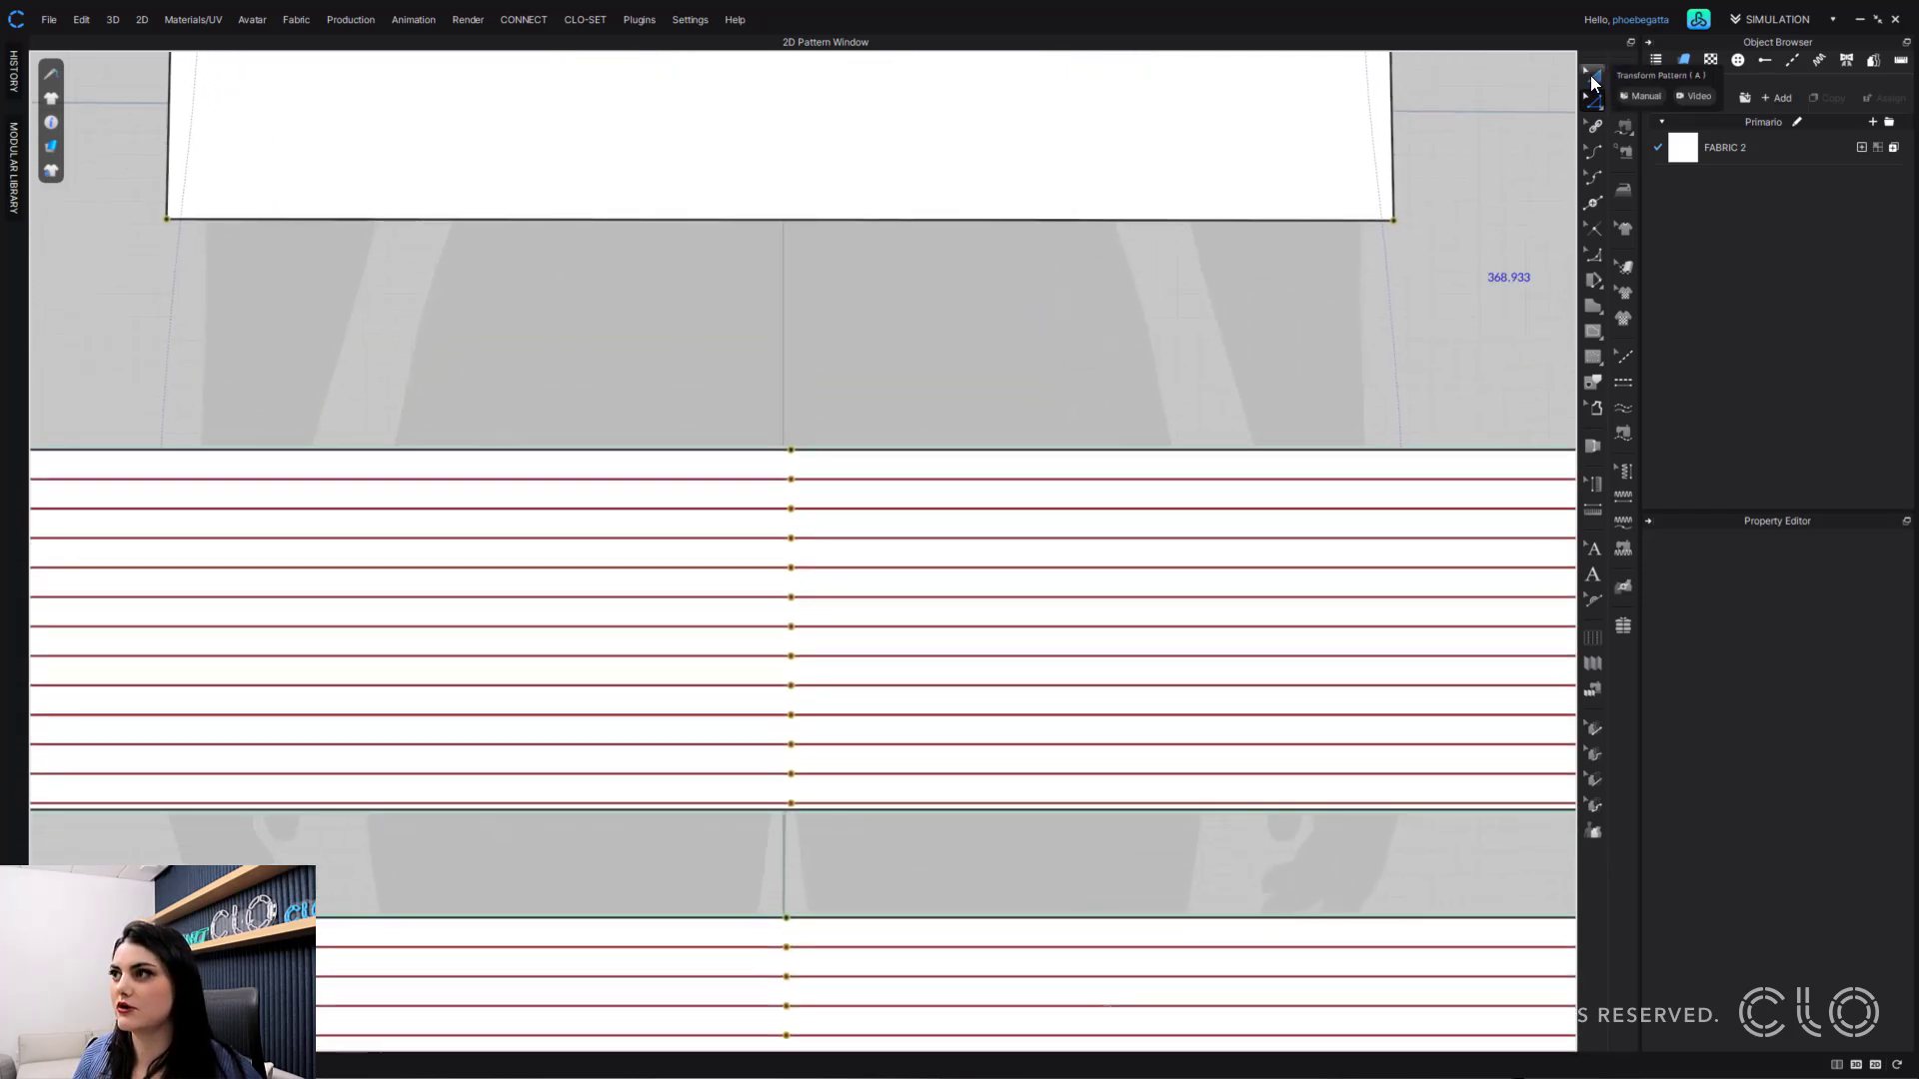
pyautogui.click(1593, 101)
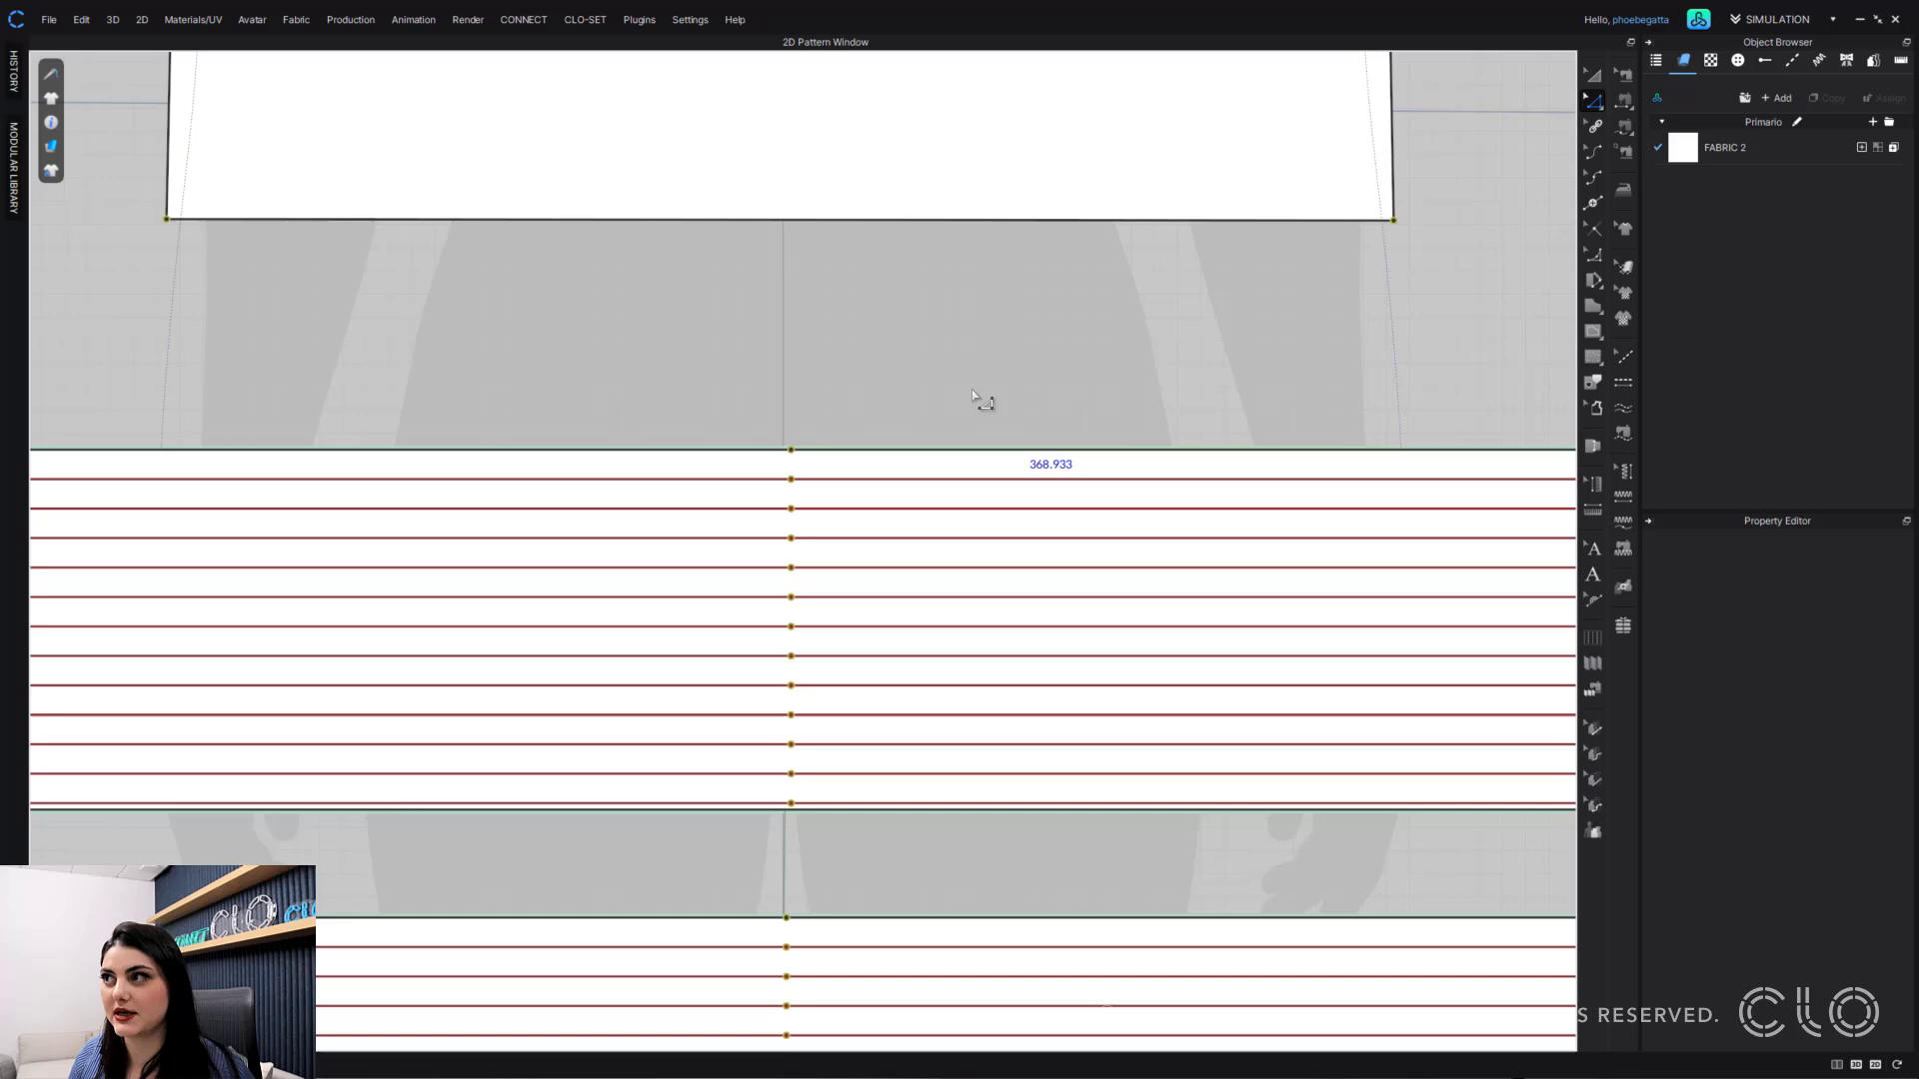
pyautogui.moveTo(971, 393); pyautogui.dragTo(1030, 784)
pyautogui.click(607, 440)
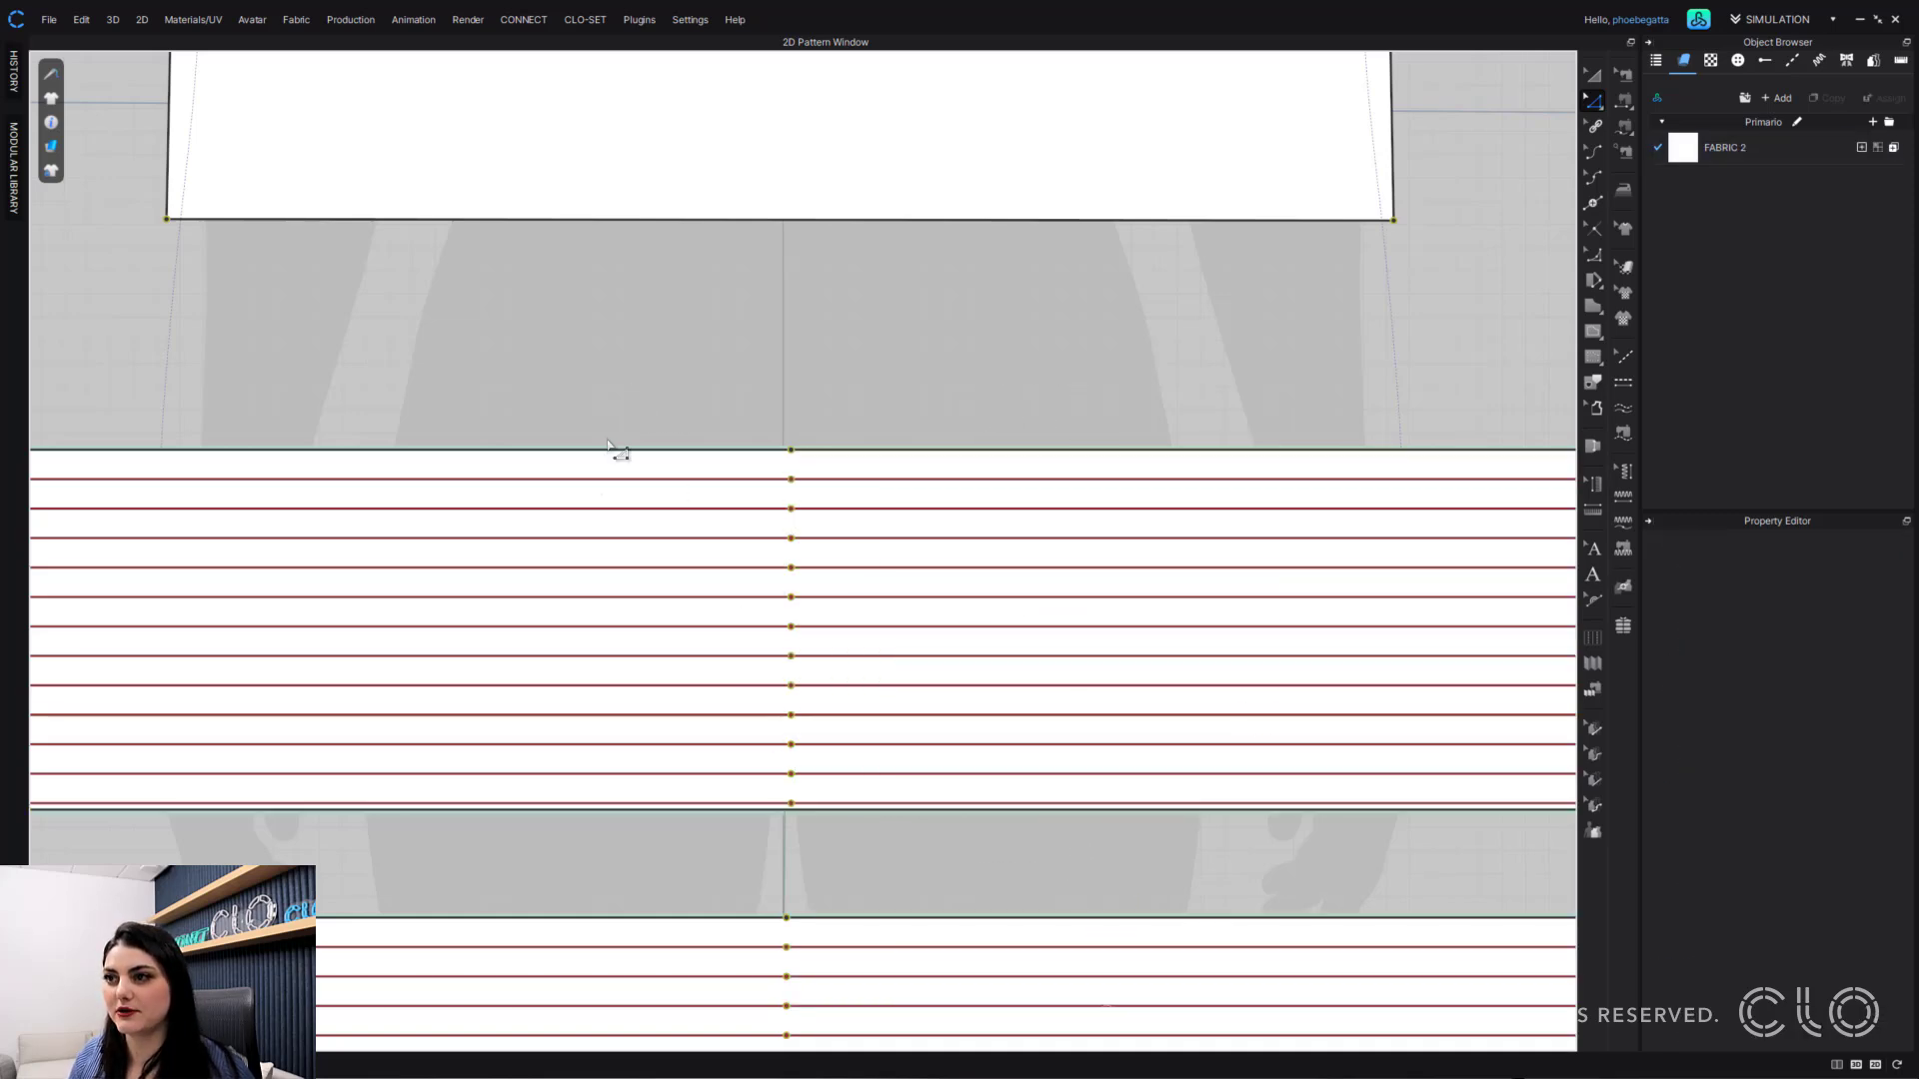
pyautogui.moveTo(606, 456); pyautogui.dragTo(1004, 822)
pyautogui.rightClick(896, 487)
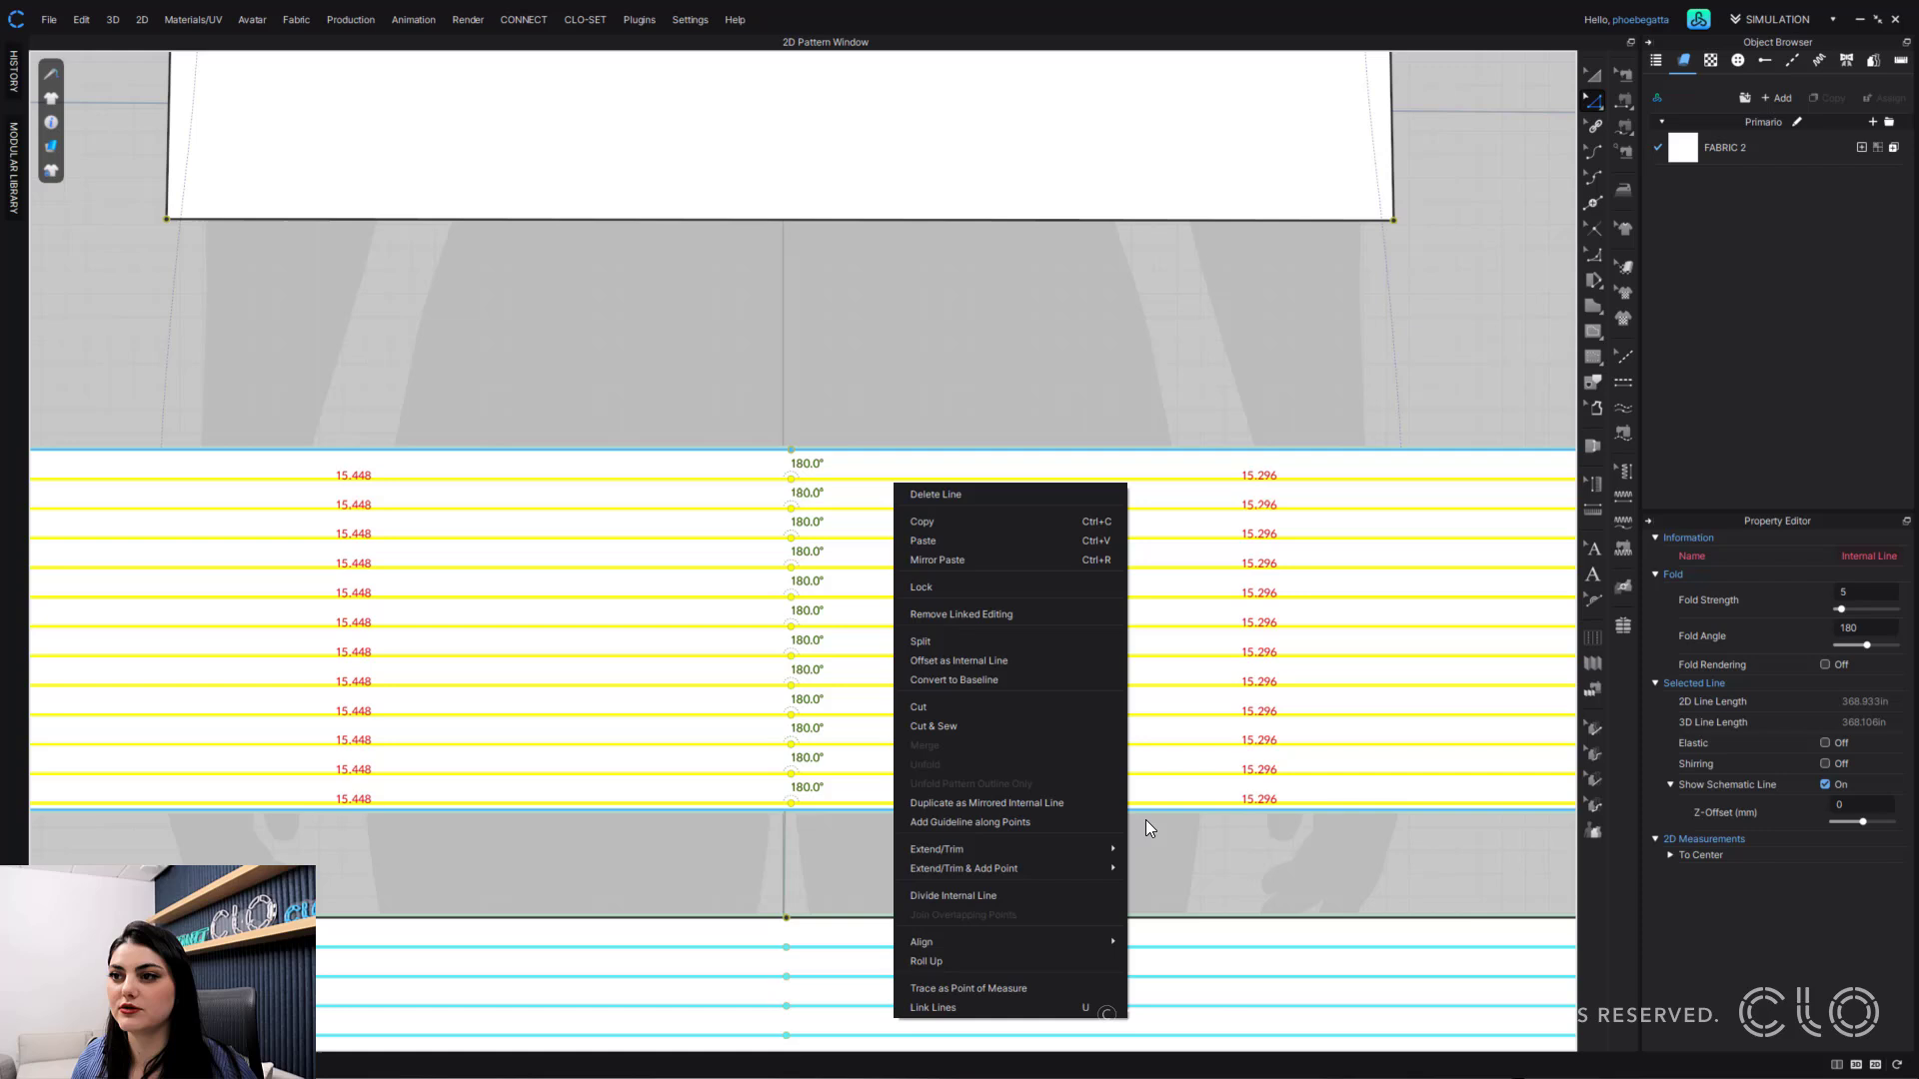
pyautogui.click(1235, 419)
# - Select the first nine stripe lines of the upper striped piece
pyautogui.click(1596, 77)
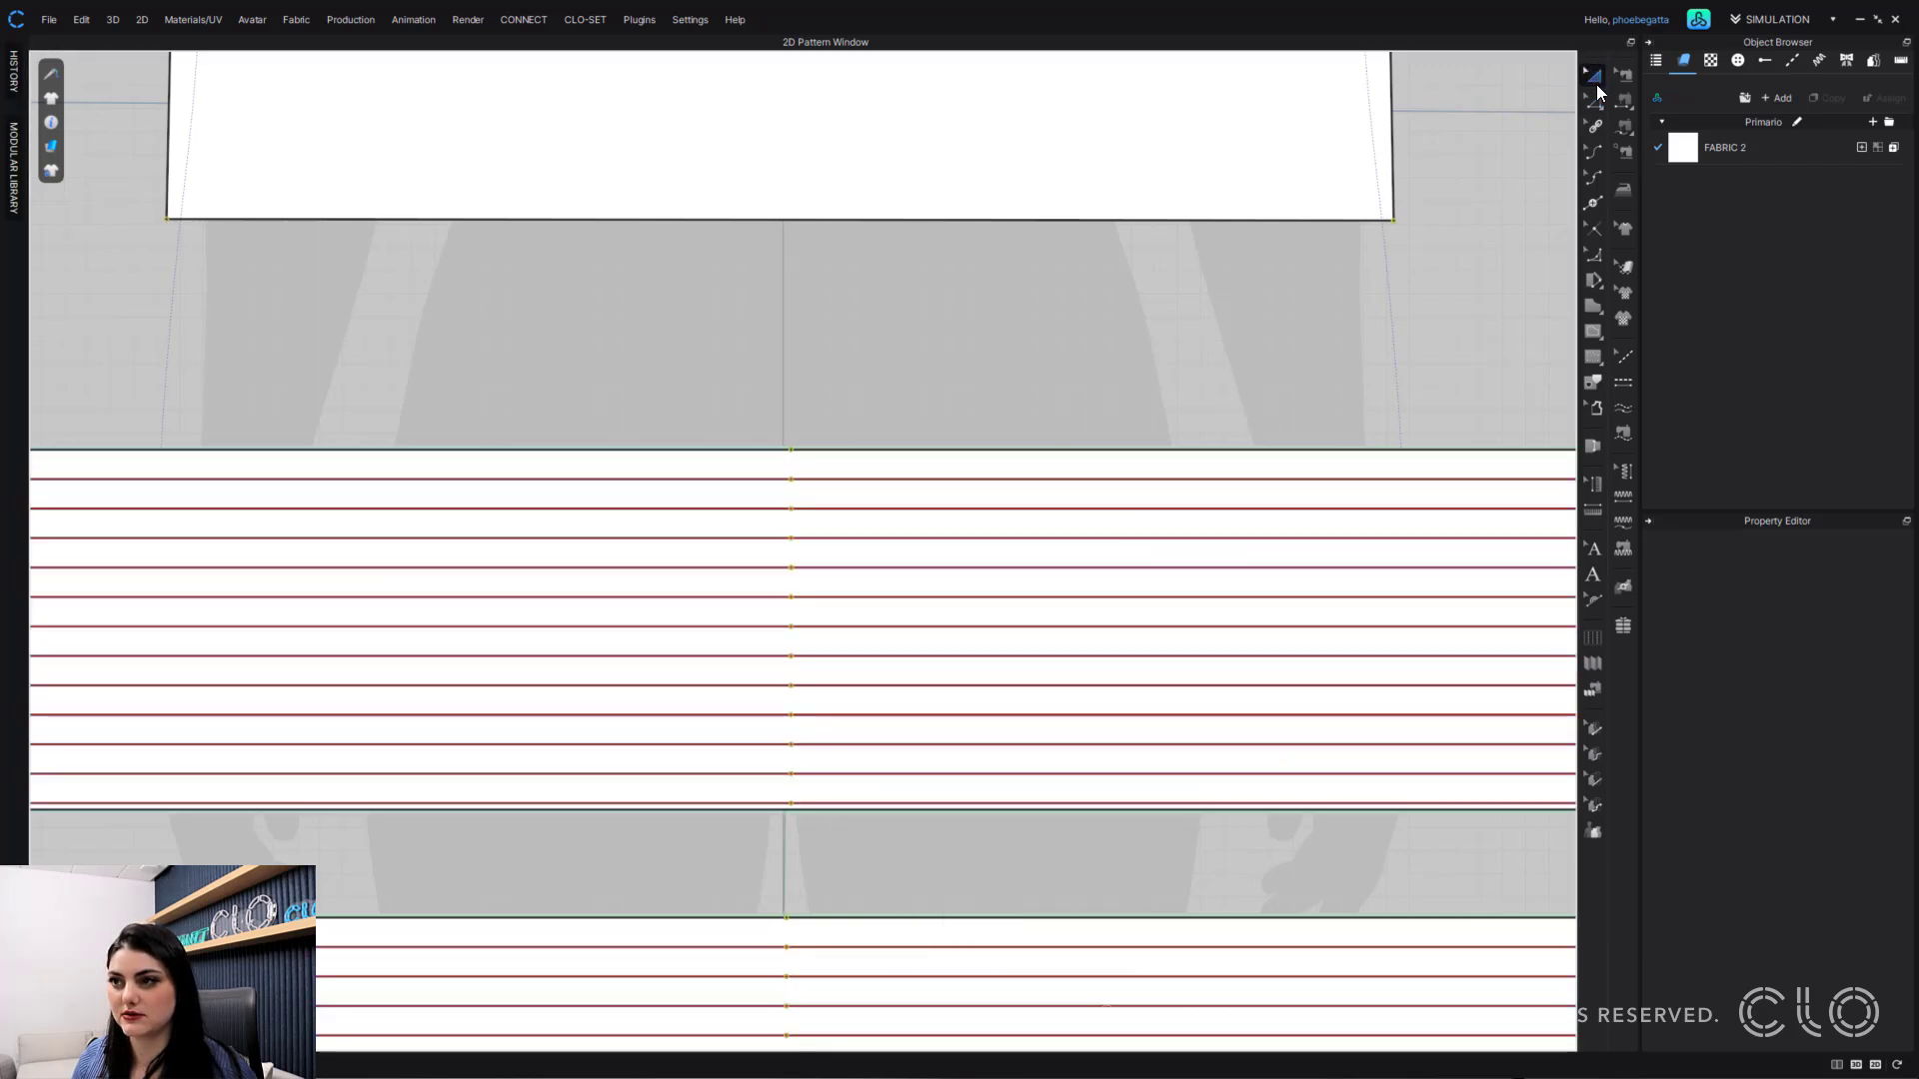
pyautogui.click(929, 483)
pyautogui.keyDown('shift'); pyautogui.click(904, 509); pyautogui.keyUp('shift')
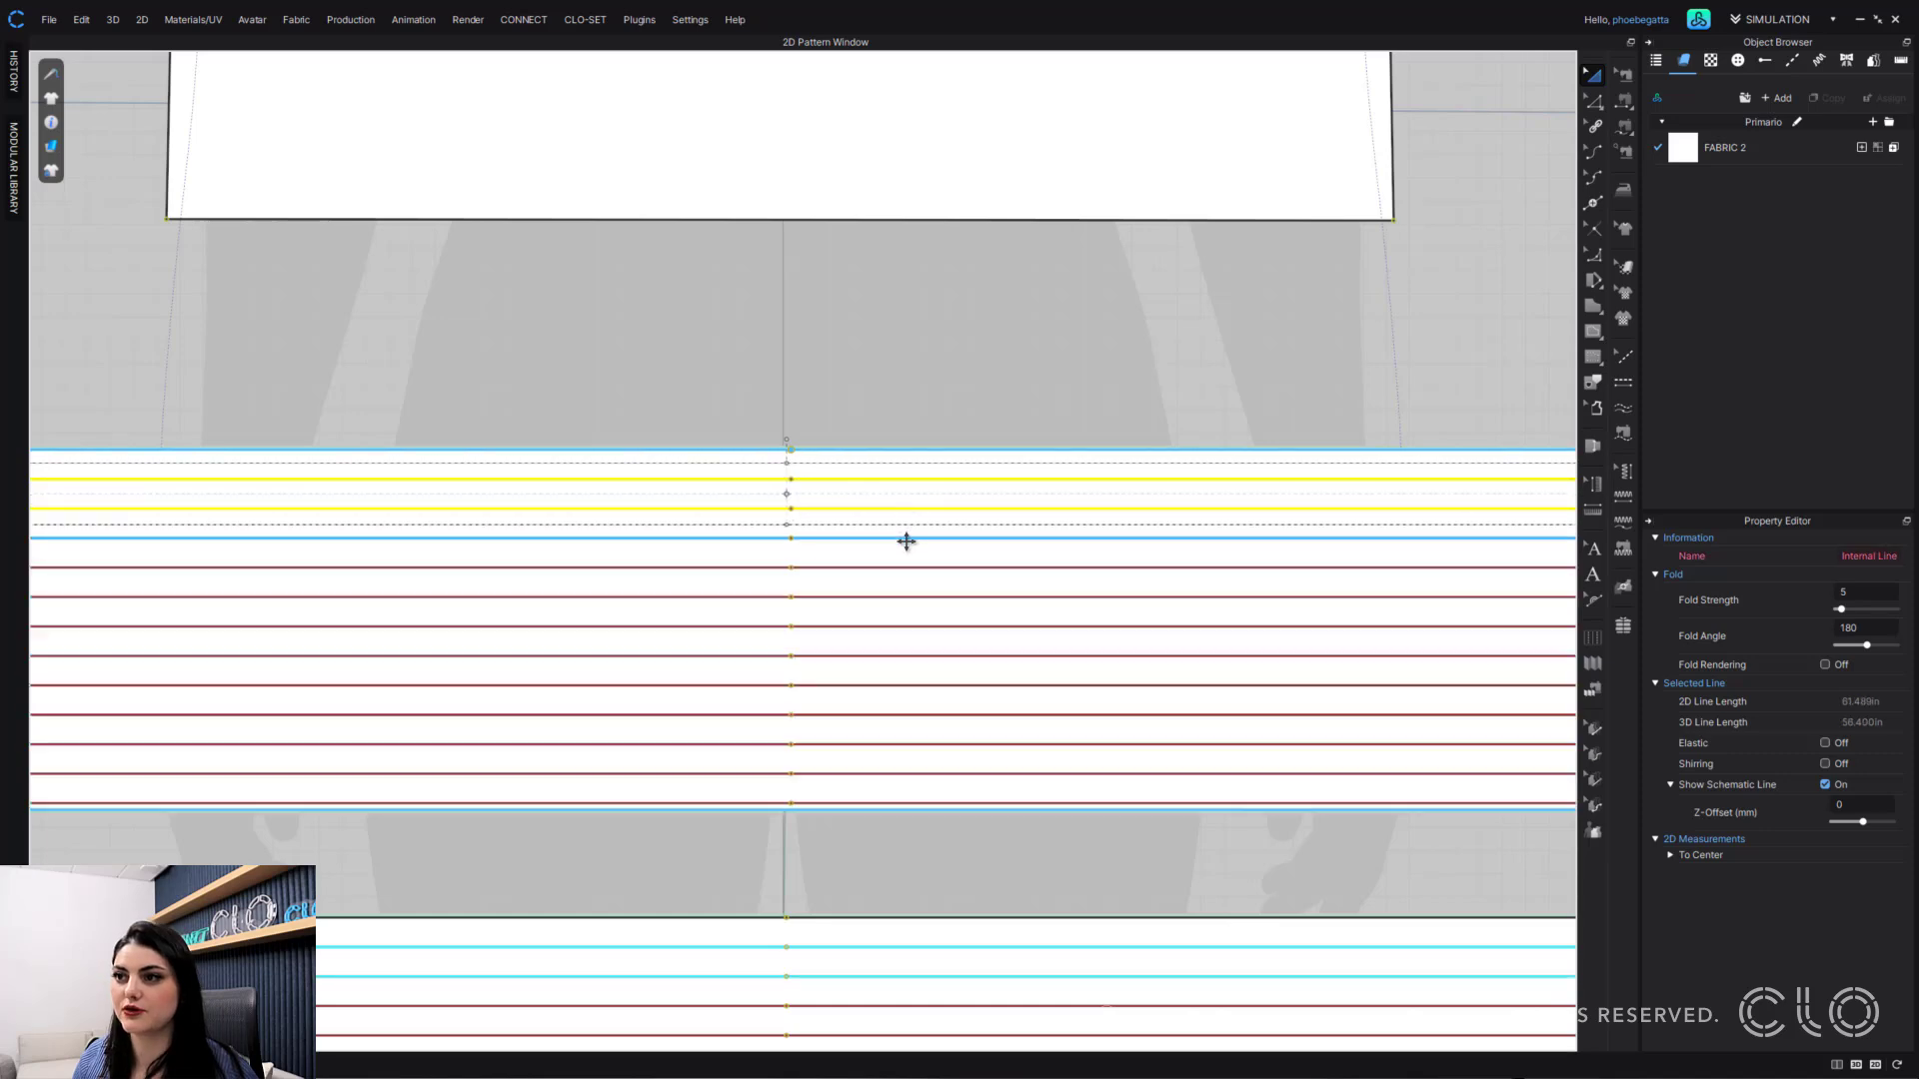
pyautogui.keyDown('shift'); pyautogui.click(906, 539); pyautogui.keyUp('shift')
pyautogui.keyDown('shift'); pyautogui.click(906, 568); pyautogui.keyUp('shift')
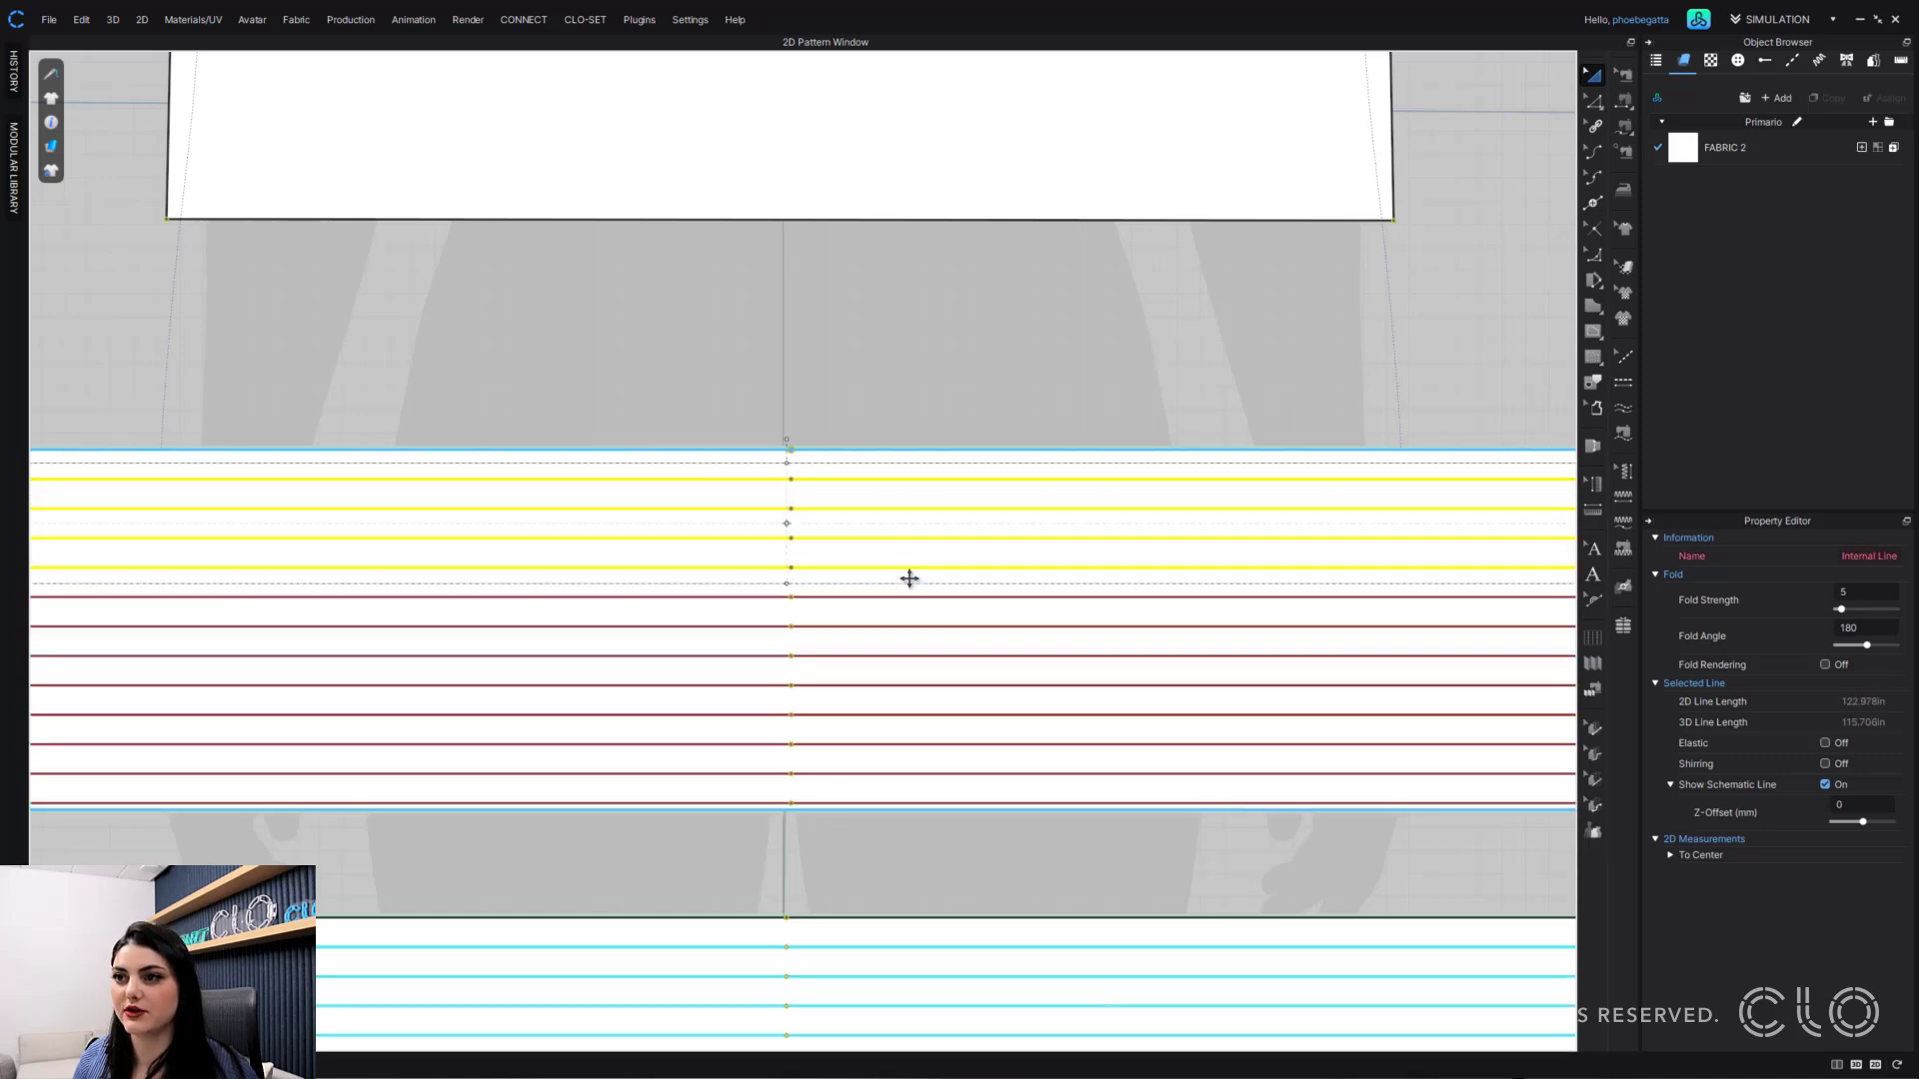
pyautogui.keyDown('shift'); pyautogui.click(908, 597); pyautogui.keyUp('shift')
pyautogui.keyDown('shift'); pyautogui.click(913, 626); pyautogui.keyUp('shift')
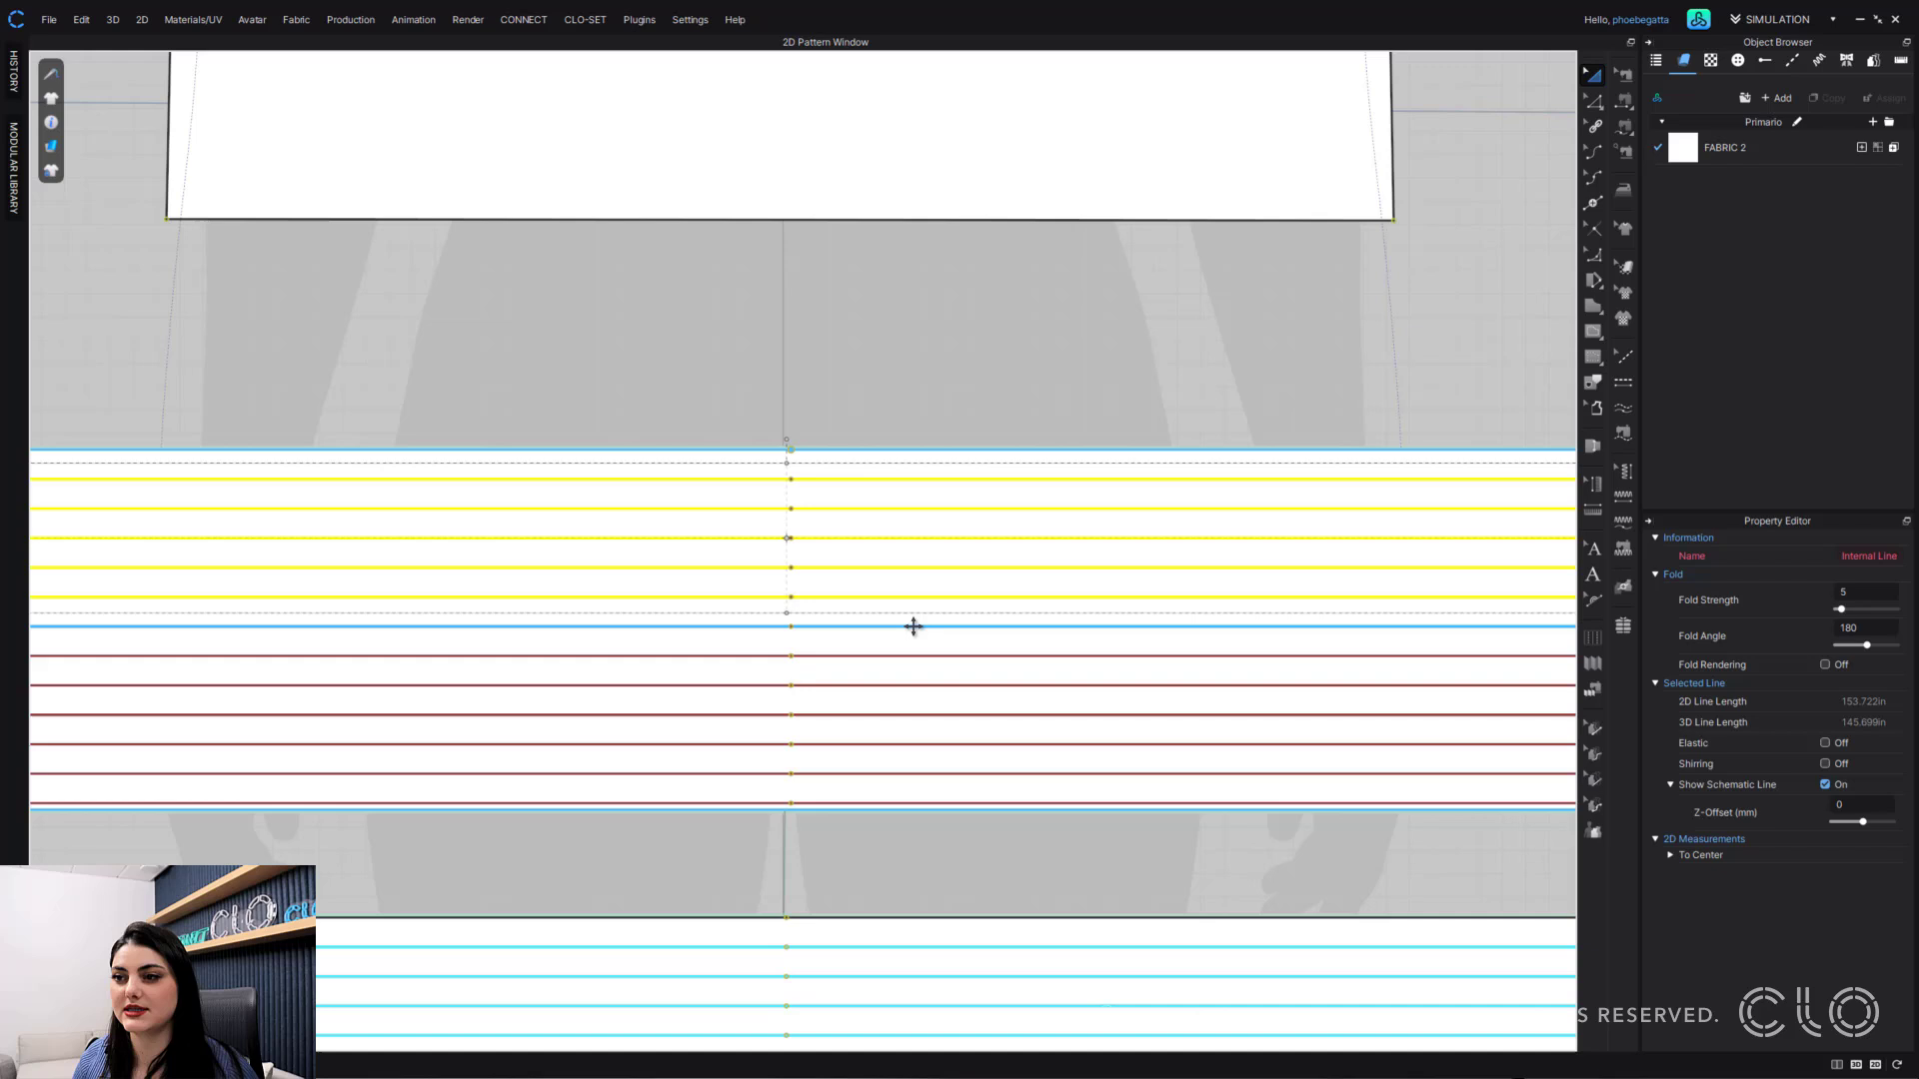
pyautogui.keyDown('shift'); pyautogui.click(913, 657); pyautogui.keyUp('shift')
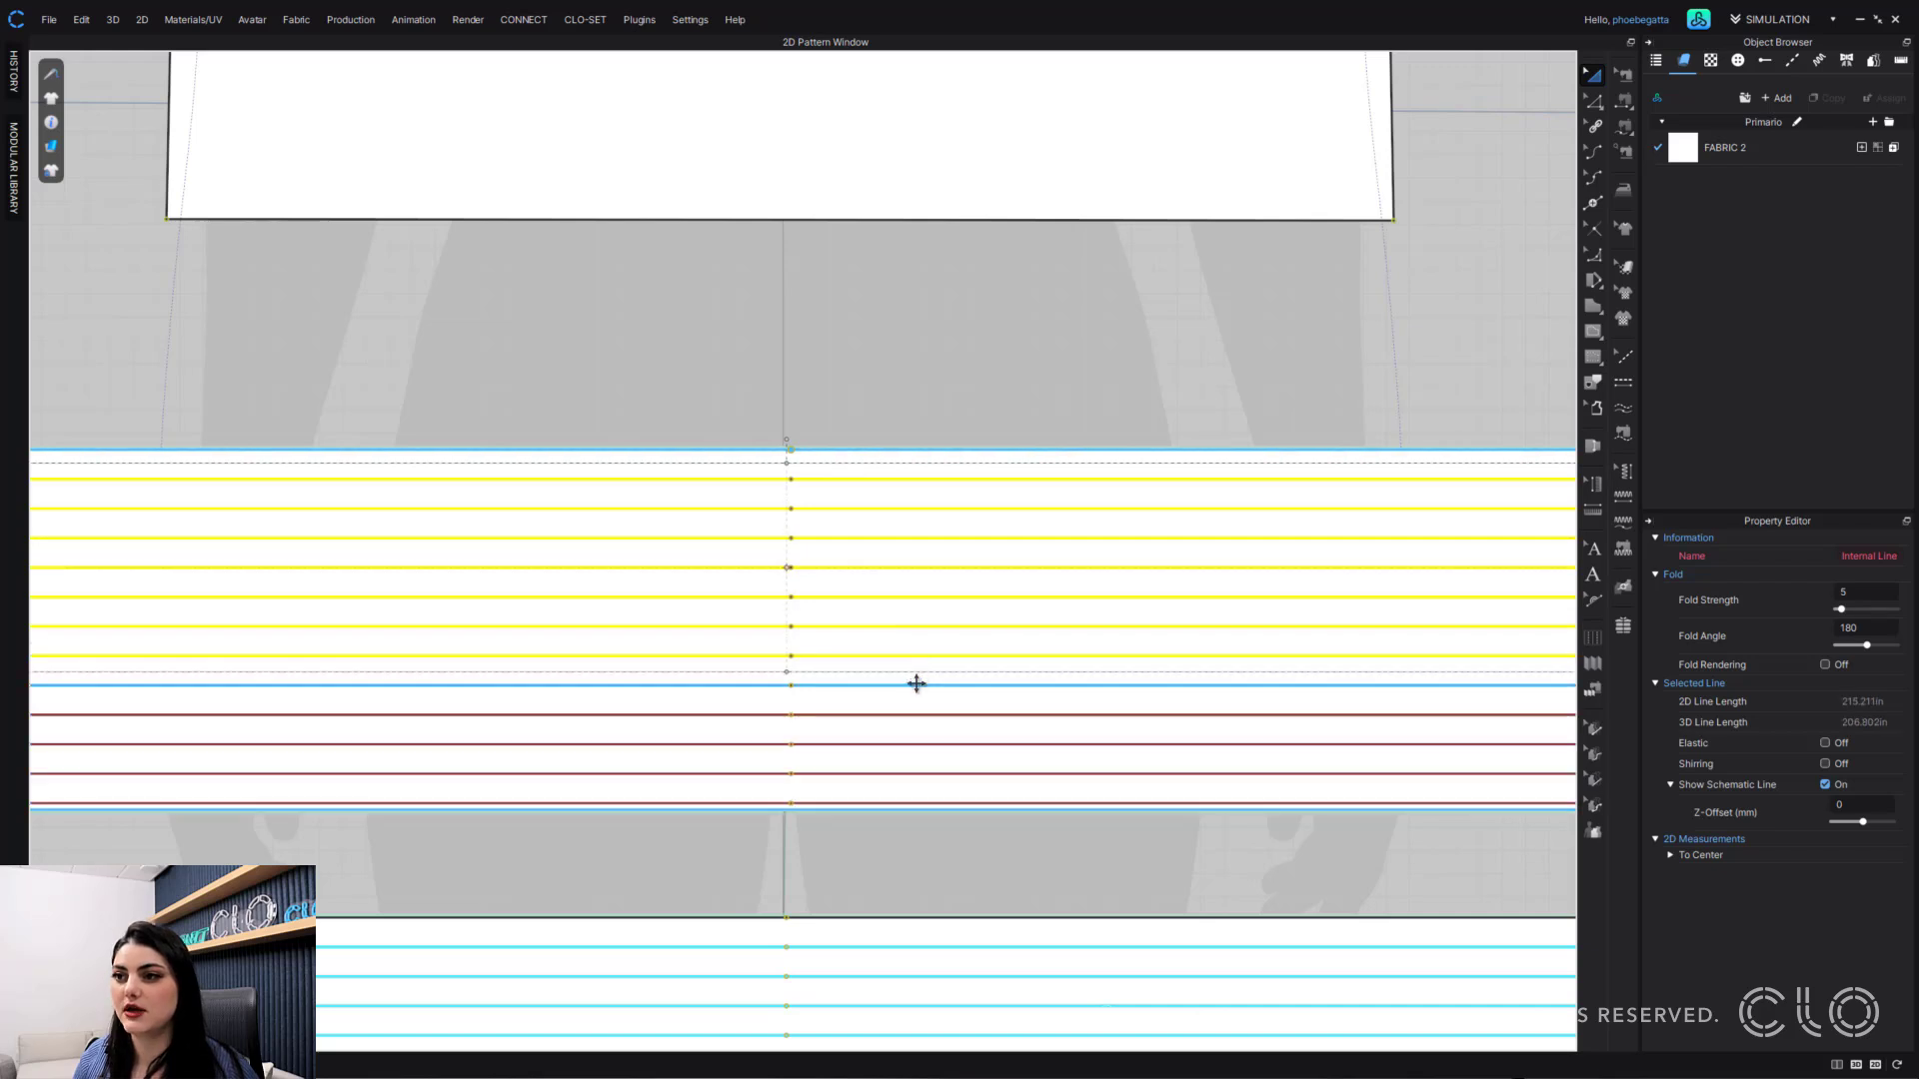
pyautogui.keyDown('shift'); pyautogui.click(914, 687); pyautogui.keyUp('shift')
pyautogui.keyDown('shift'); pyautogui.click(913, 714); pyautogui.keyUp('shift')
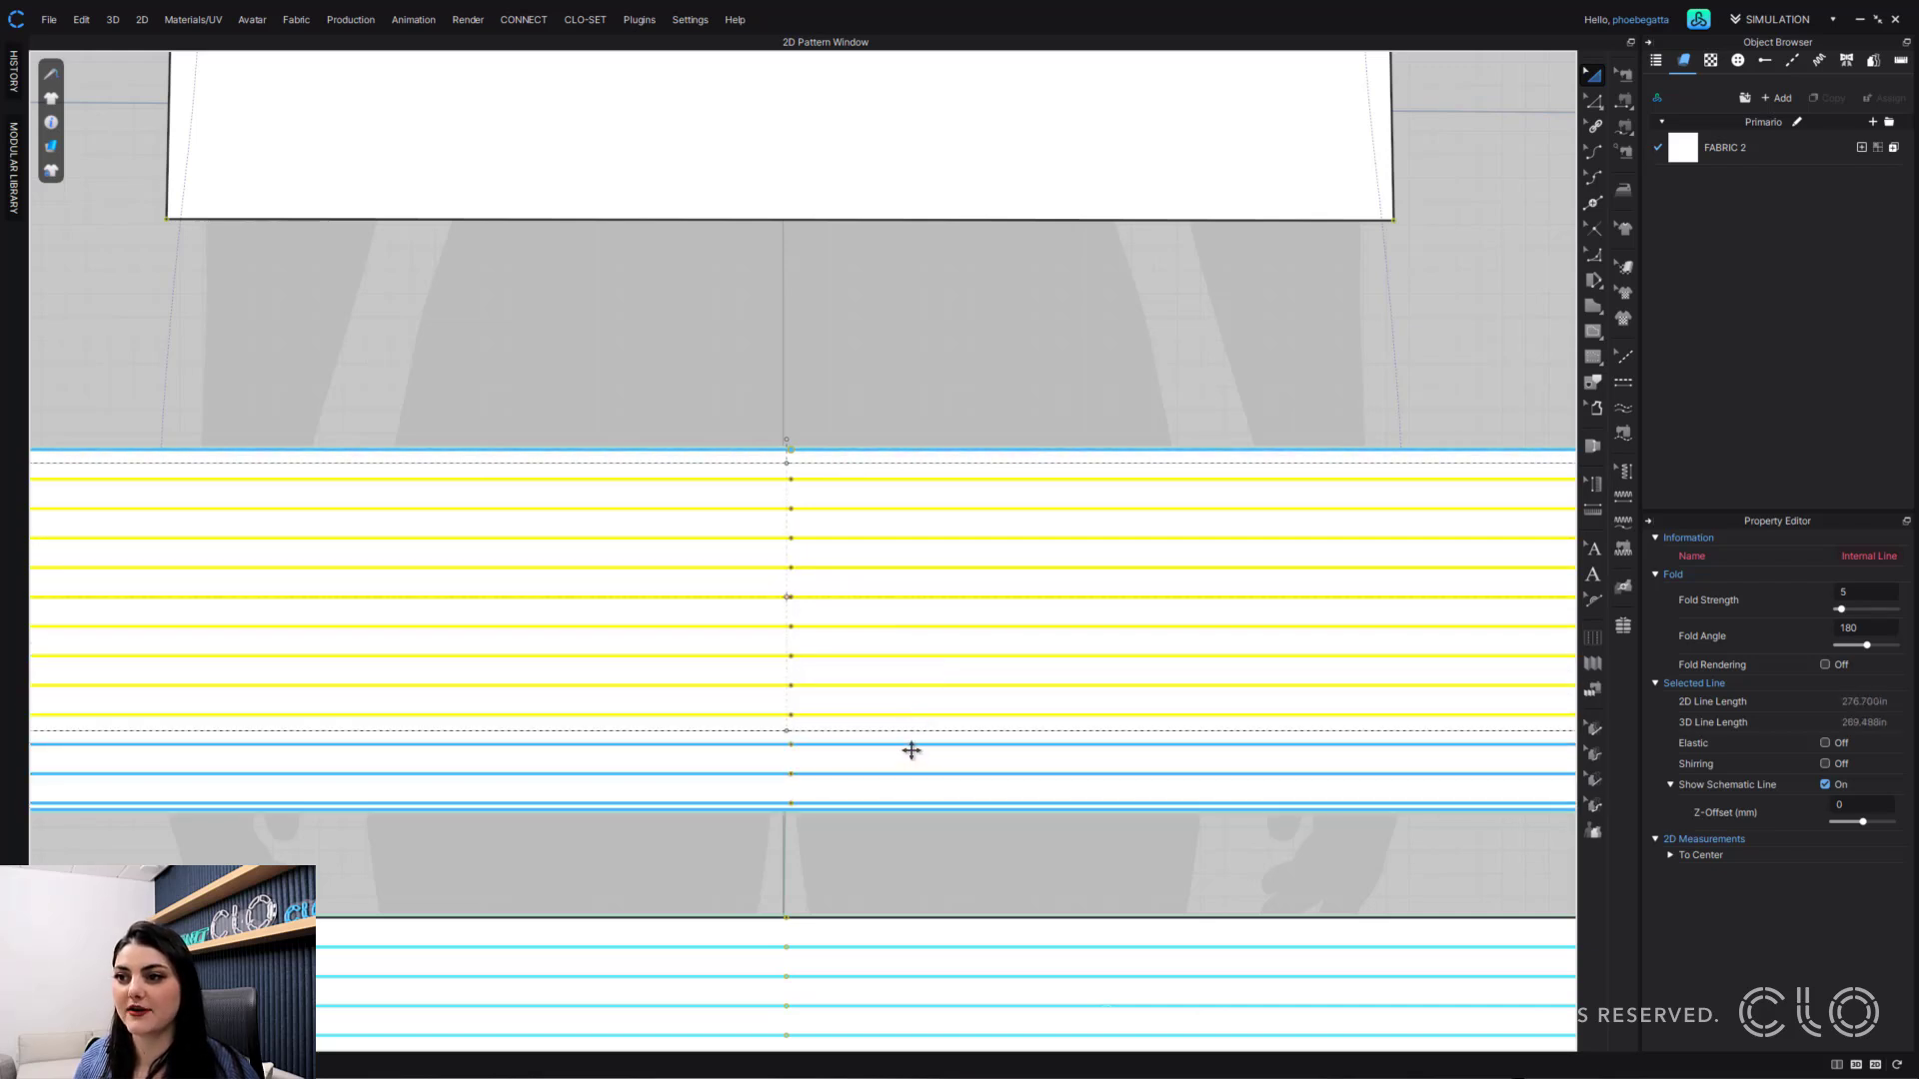
# - Add the remaining stripe lines and group all of them into one unit
pyautogui.keyDown('shift'); pyautogui.click(910, 745); pyautogui.keyUp('shift')
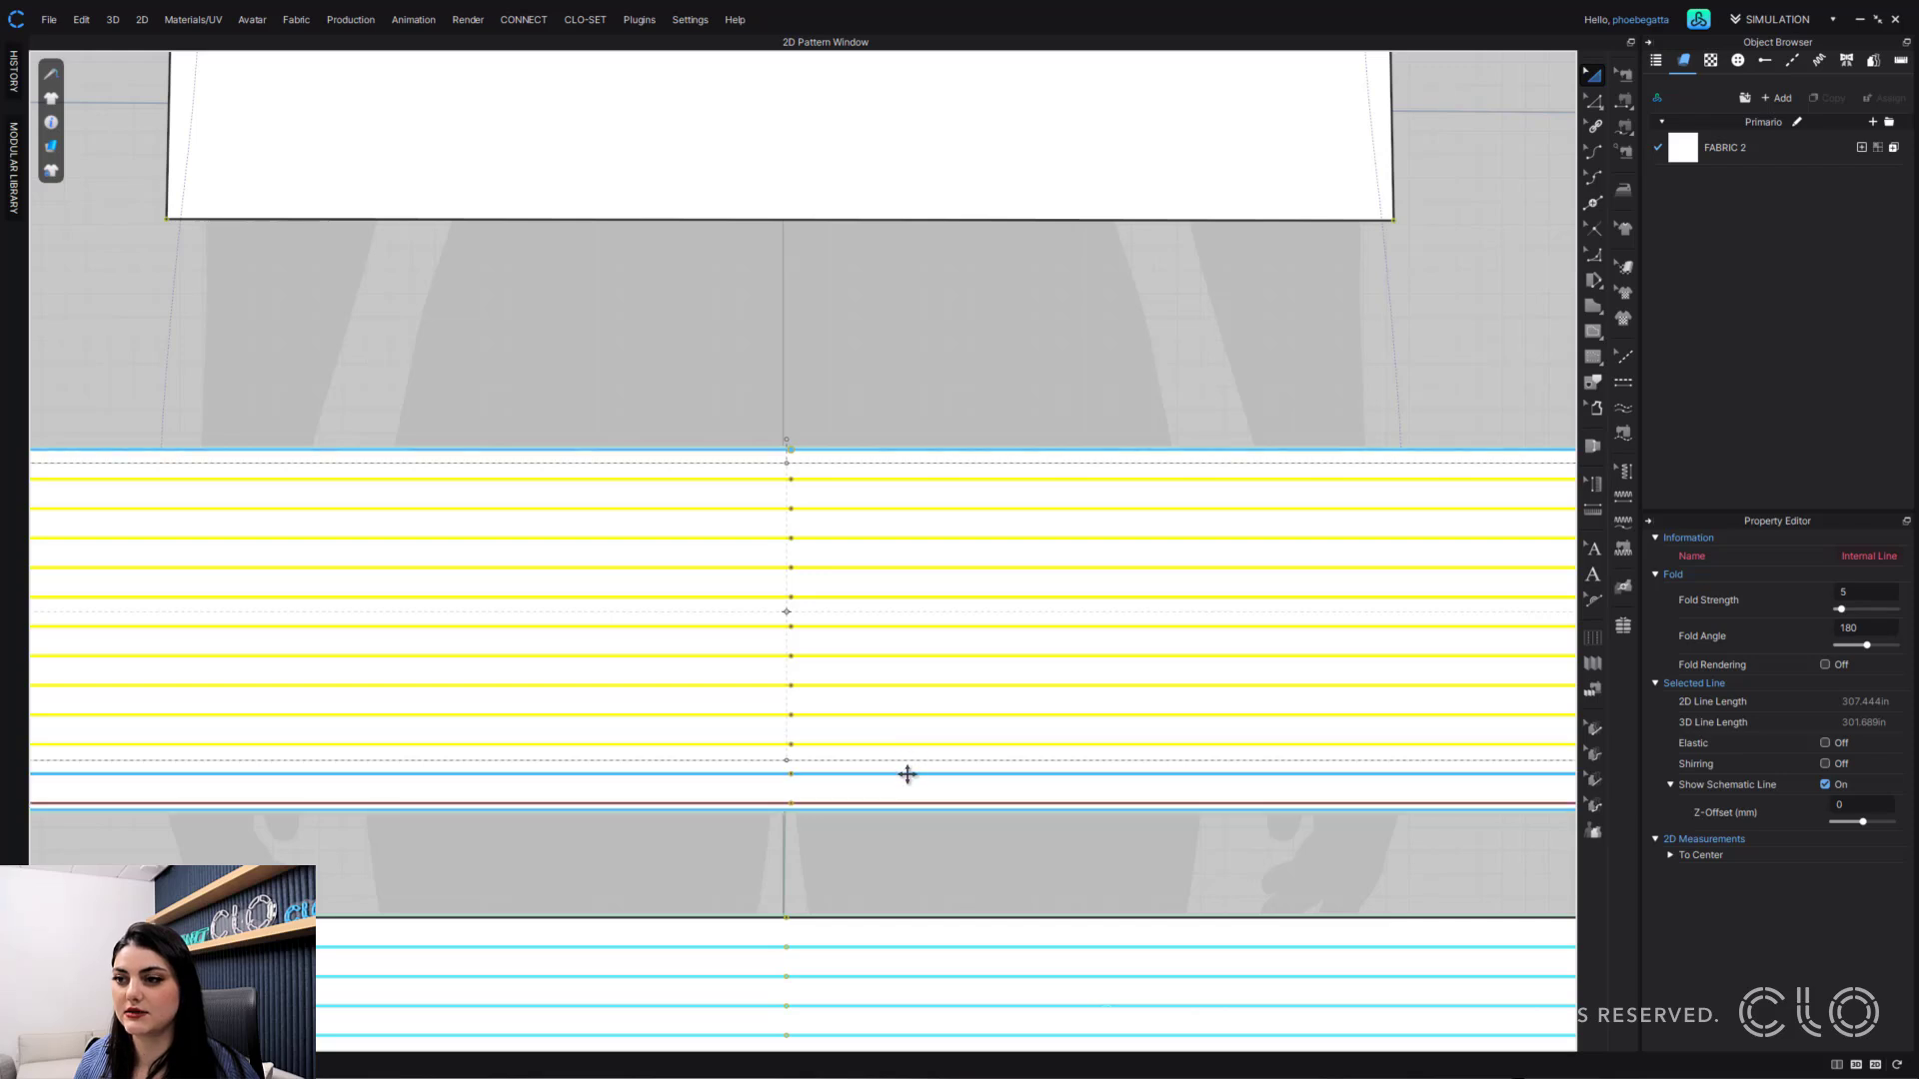
pyautogui.keyDown('shift'); pyautogui.click(904, 773); pyautogui.keyUp('shift')
pyautogui.scroll(-2, 950, 817)
pyautogui.scroll(8, 957, 826)
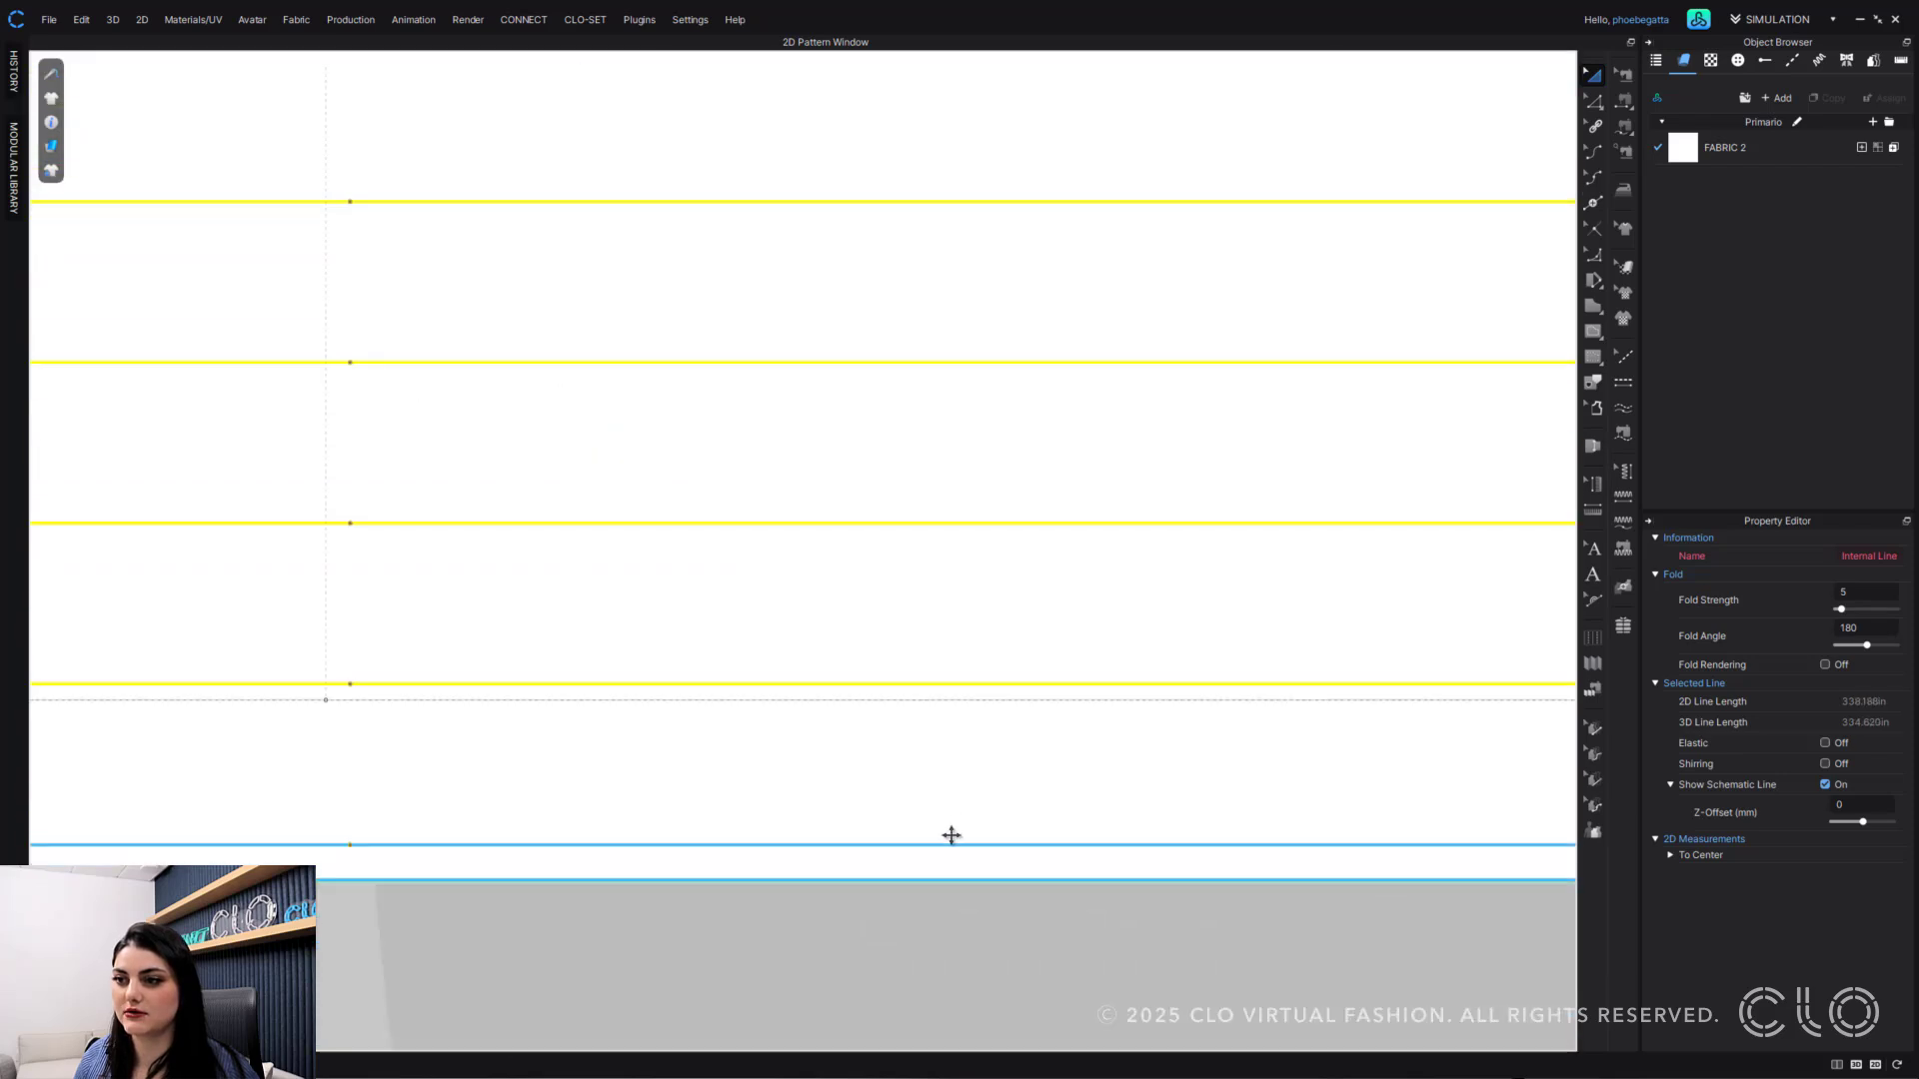
pyautogui.keyDown('shift'); pyautogui.click(950, 846); pyautogui.keyUp('shift')
pyautogui.scroll(-3, 948, 846)
pyautogui.rightClick(942, 846)
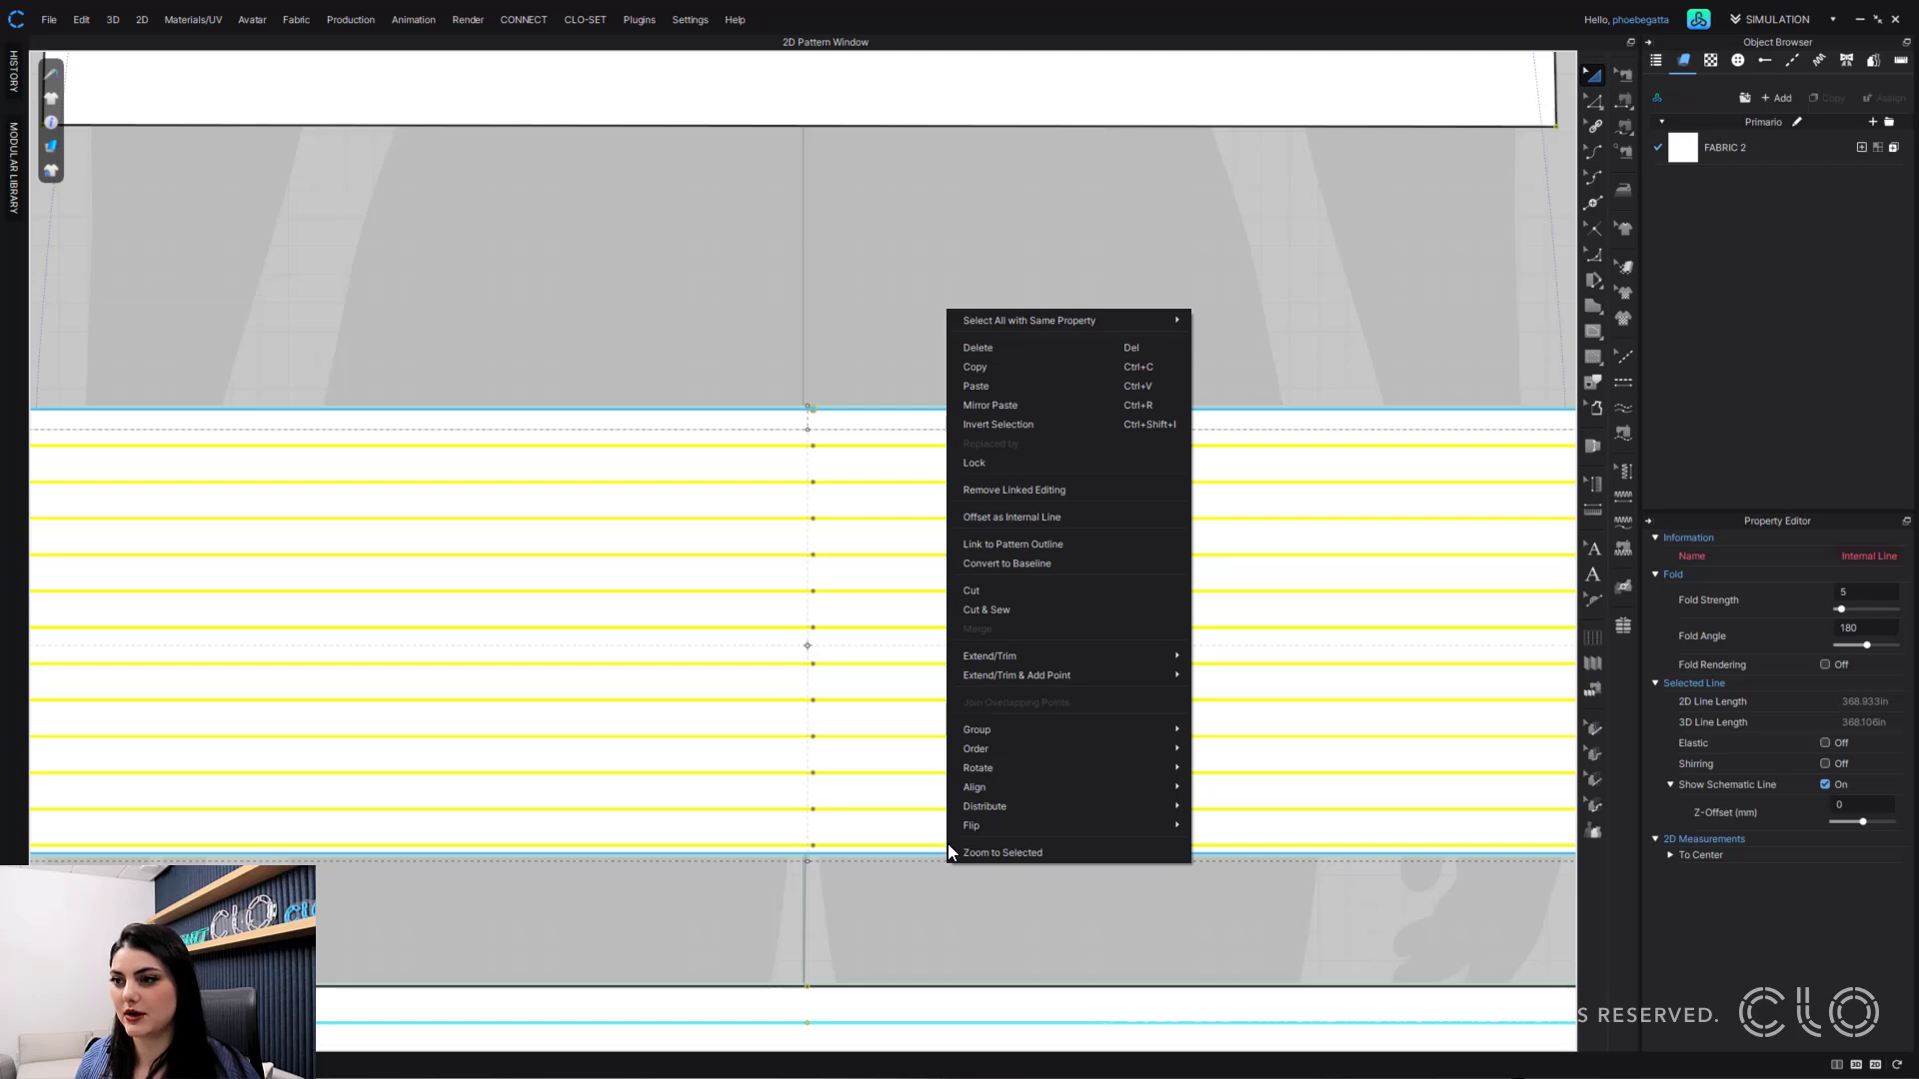
pyautogui.moveTo(1101, 729)
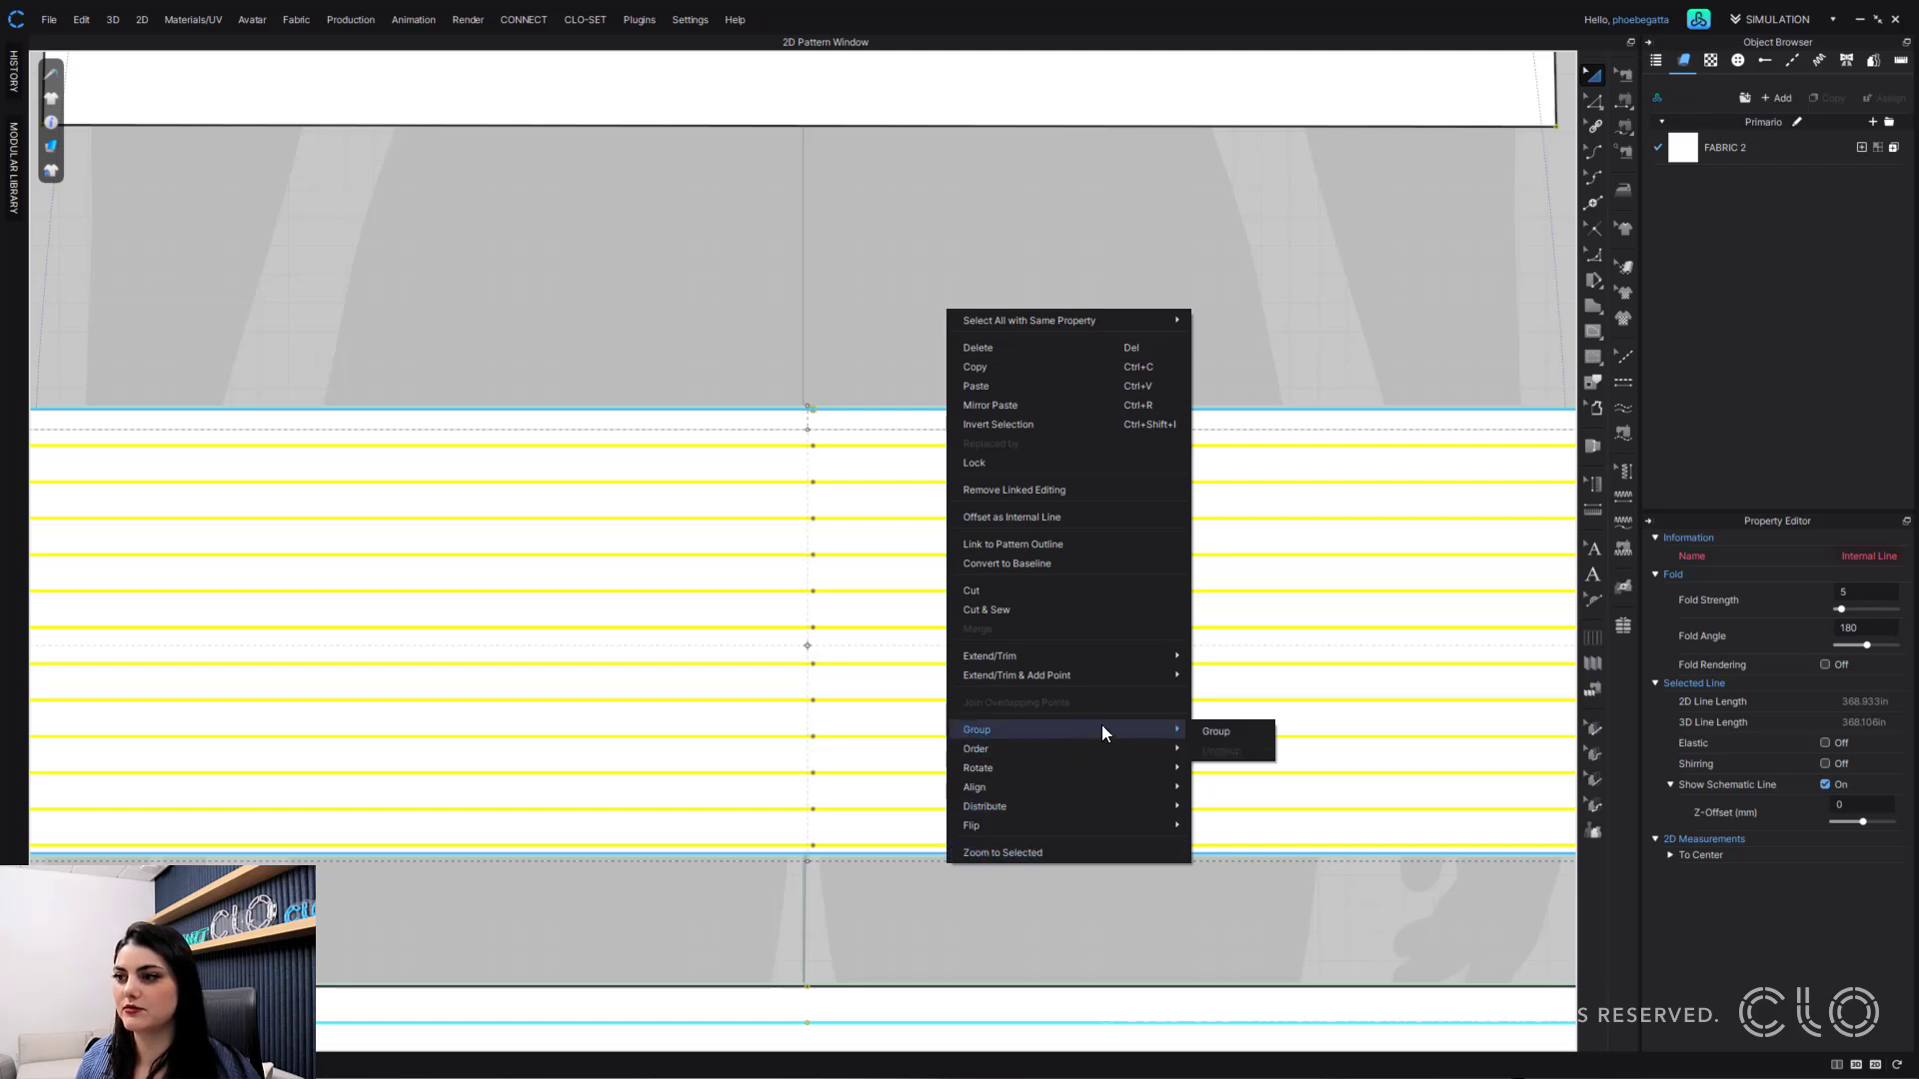
pyautogui.click(1231, 730)
pyautogui.click(1057, 290)
pyautogui.scroll(-3, 950, 477)
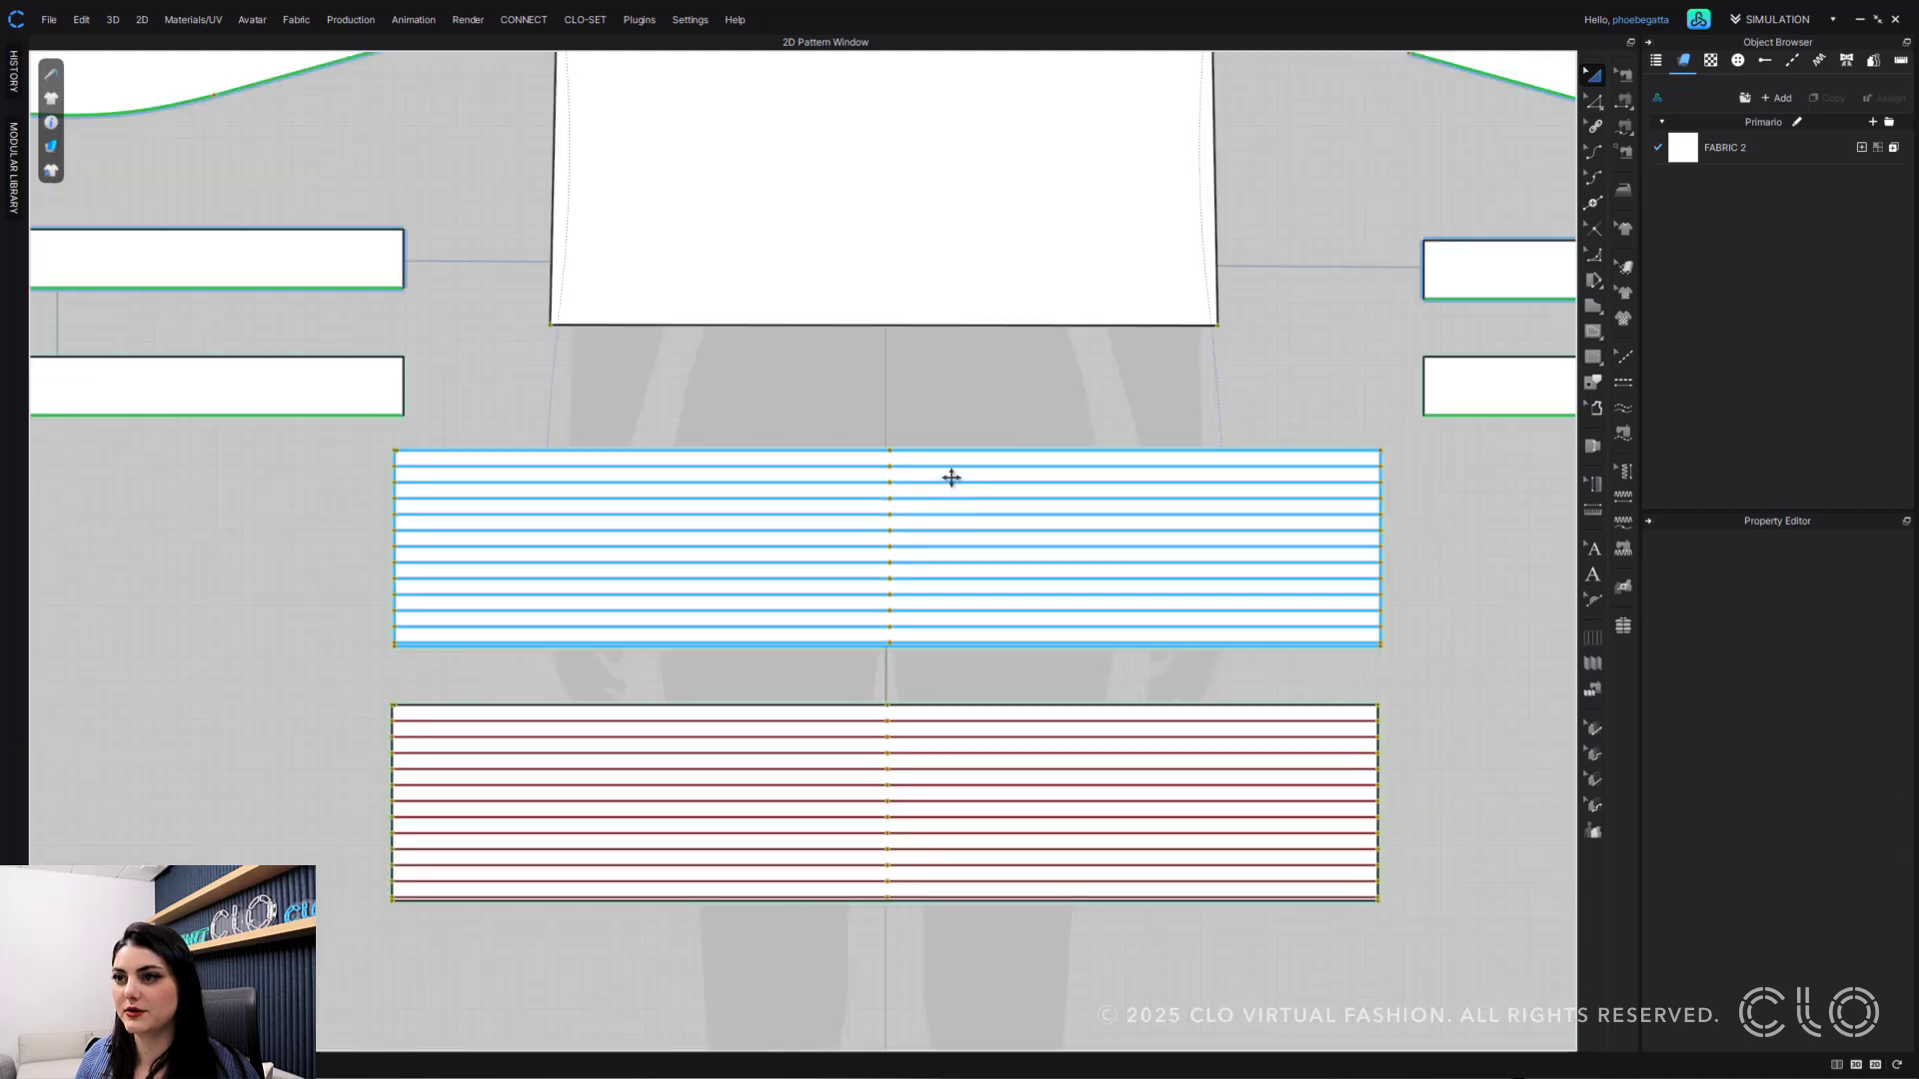
# - Move the stripe group up, then back down inside the upper striped piece
pyautogui.click(951, 475)
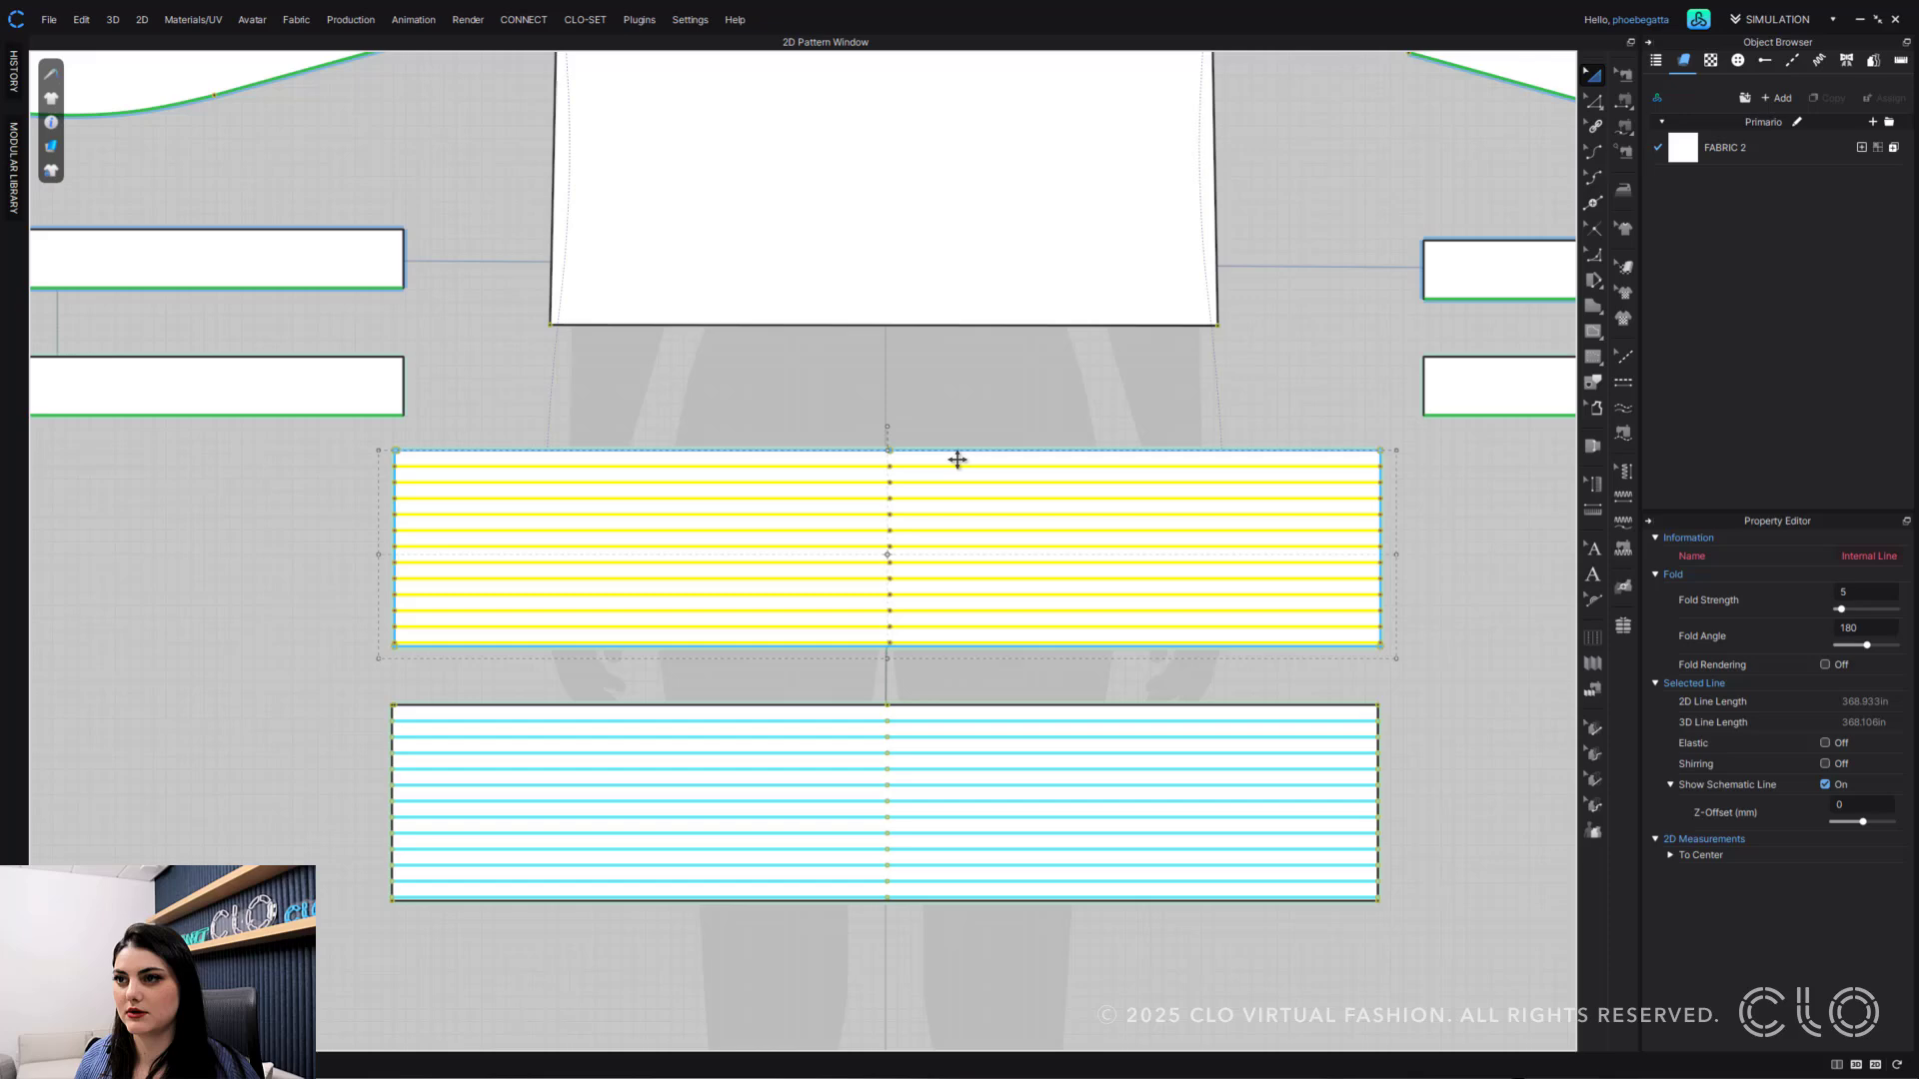
pyautogui.moveTo(957, 467); pyautogui.dragTo(953, 402)
pyautogui.click(957, 369)
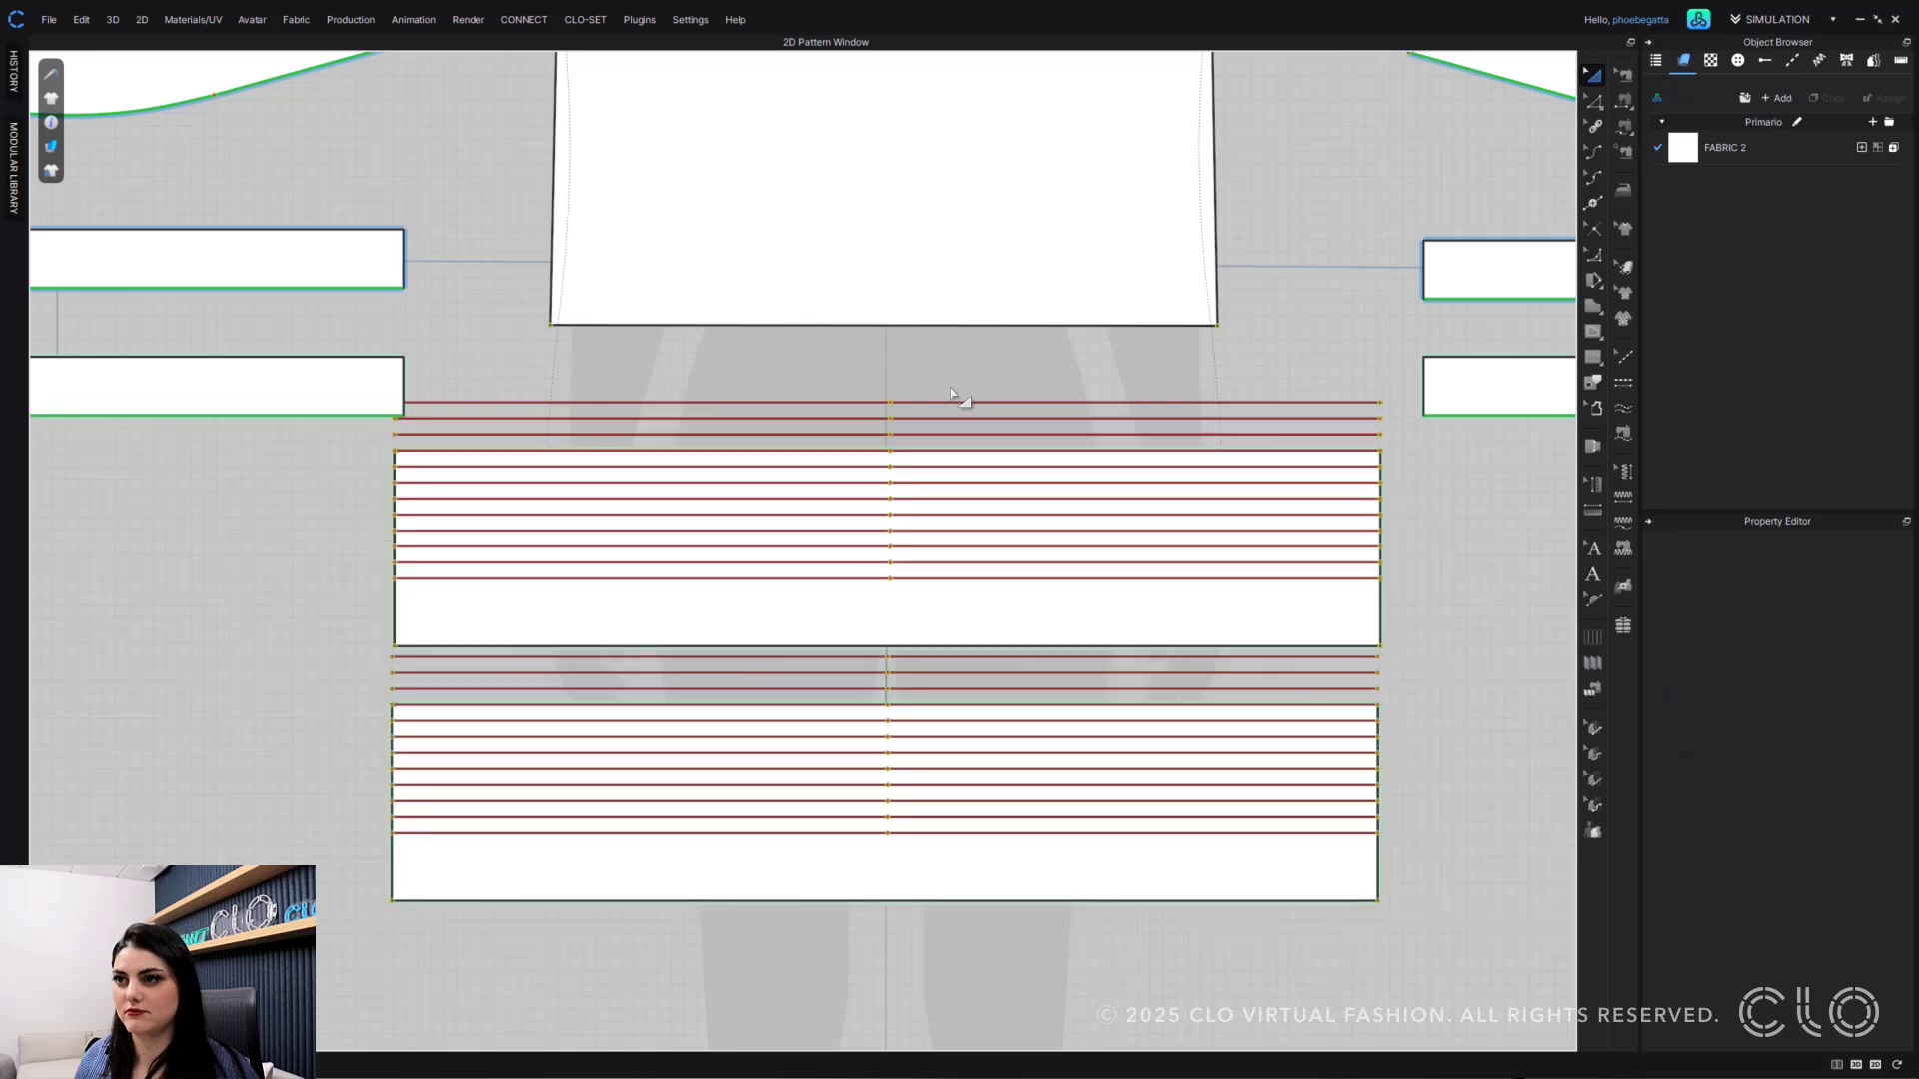
pyautogui.click(949, 402)
pyautogui.moveTo(954, 400); pyautogui.dragTo(955, 461)
pyautogui.moveTo(1012, 351); pyautogui.dragTo(1023, 364)
pyautogui.click(1108, 443)
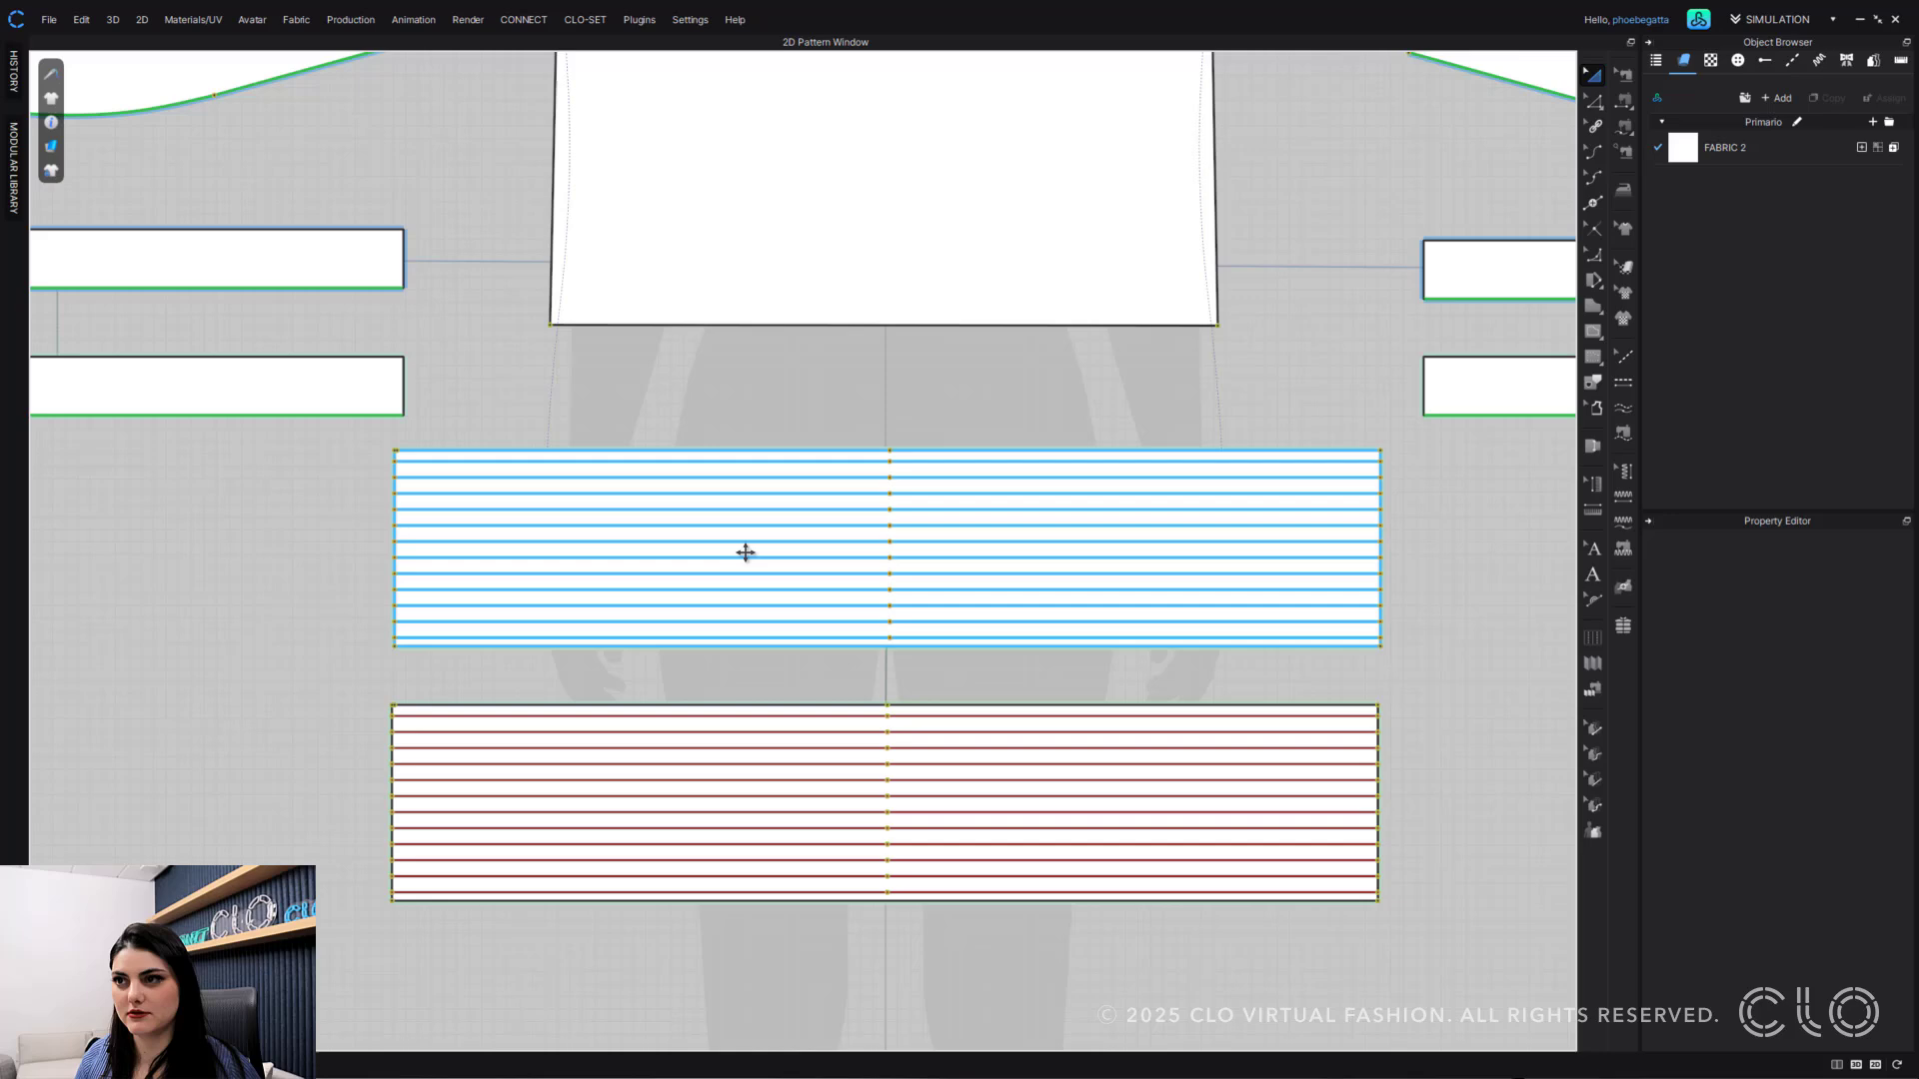
# - Drag the group's left handle rightward so the stripes start further right
pyautogui.click(866, 466)
pyautogui.rightClick(867, 466)
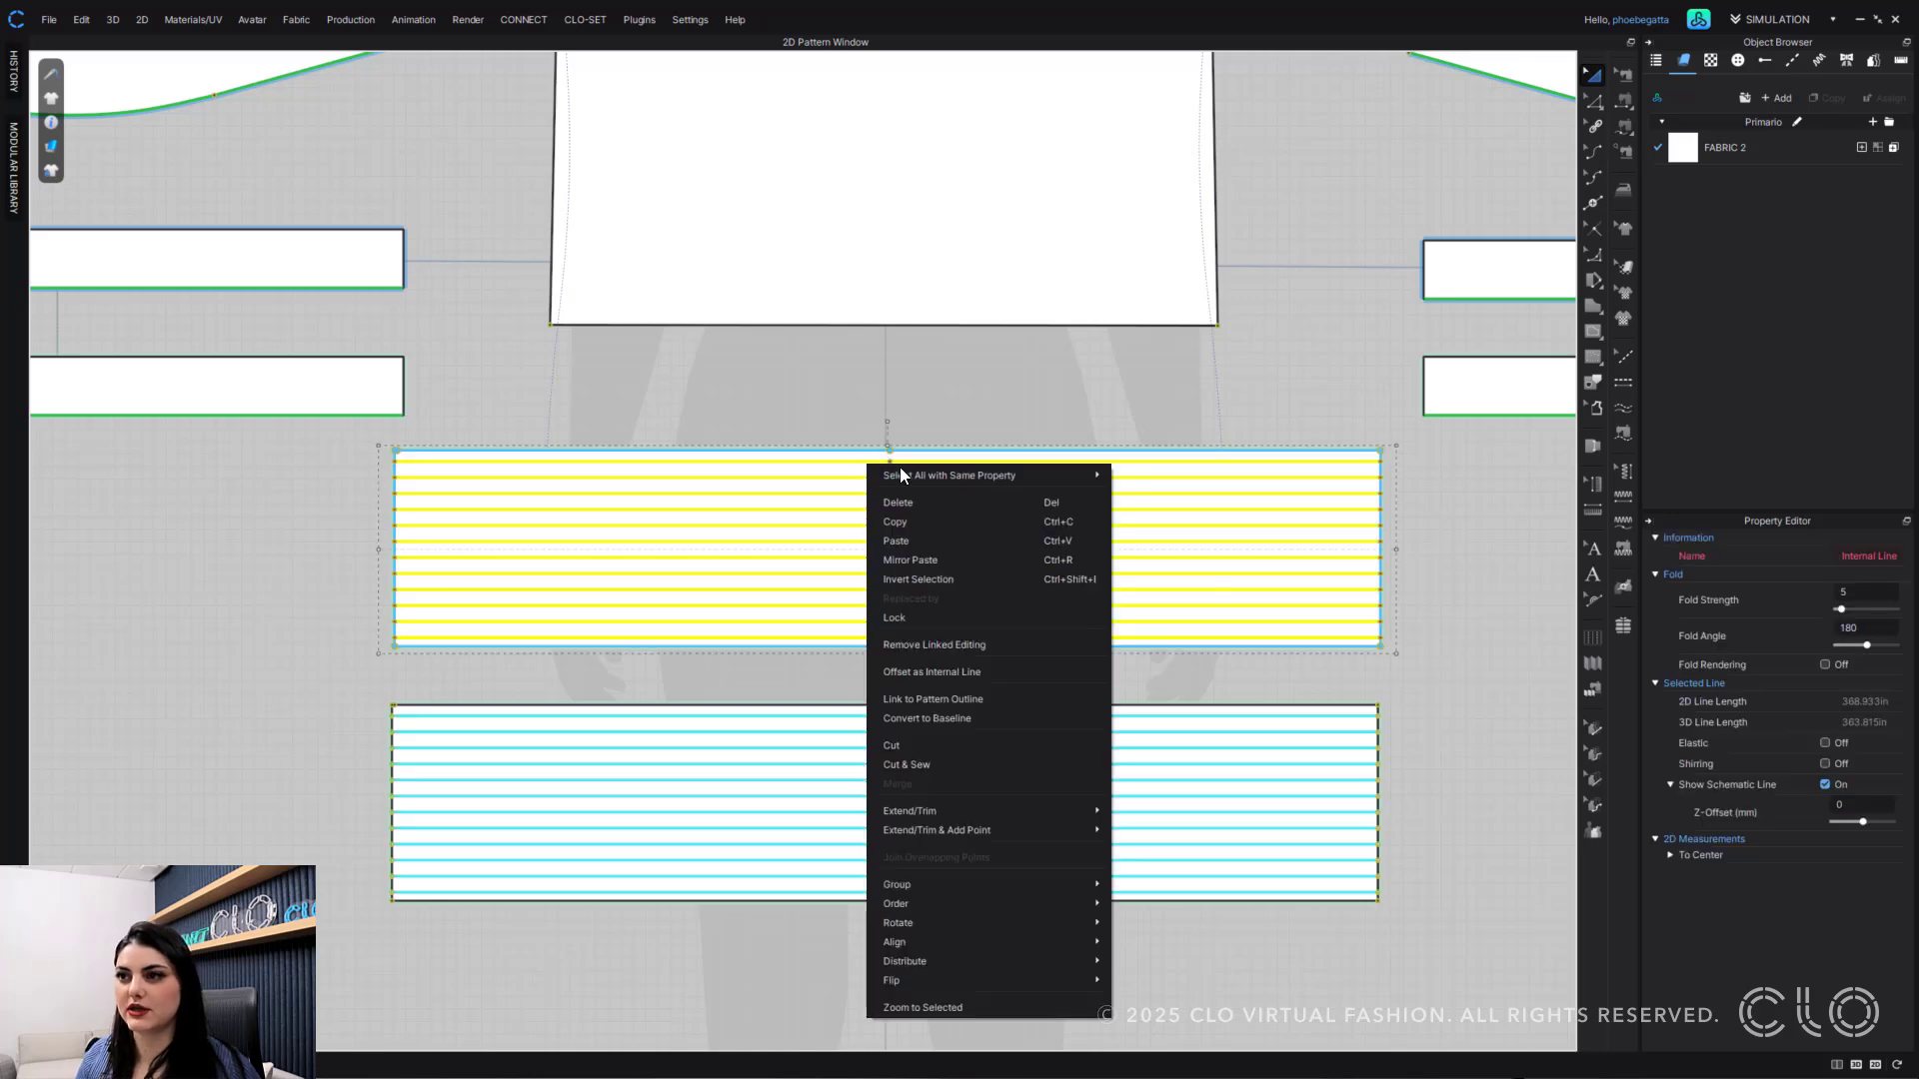
pyautogui.click(375, 550)
pyautogui.moveTo(376, 550); pyautogui.dragTo(423, 551)
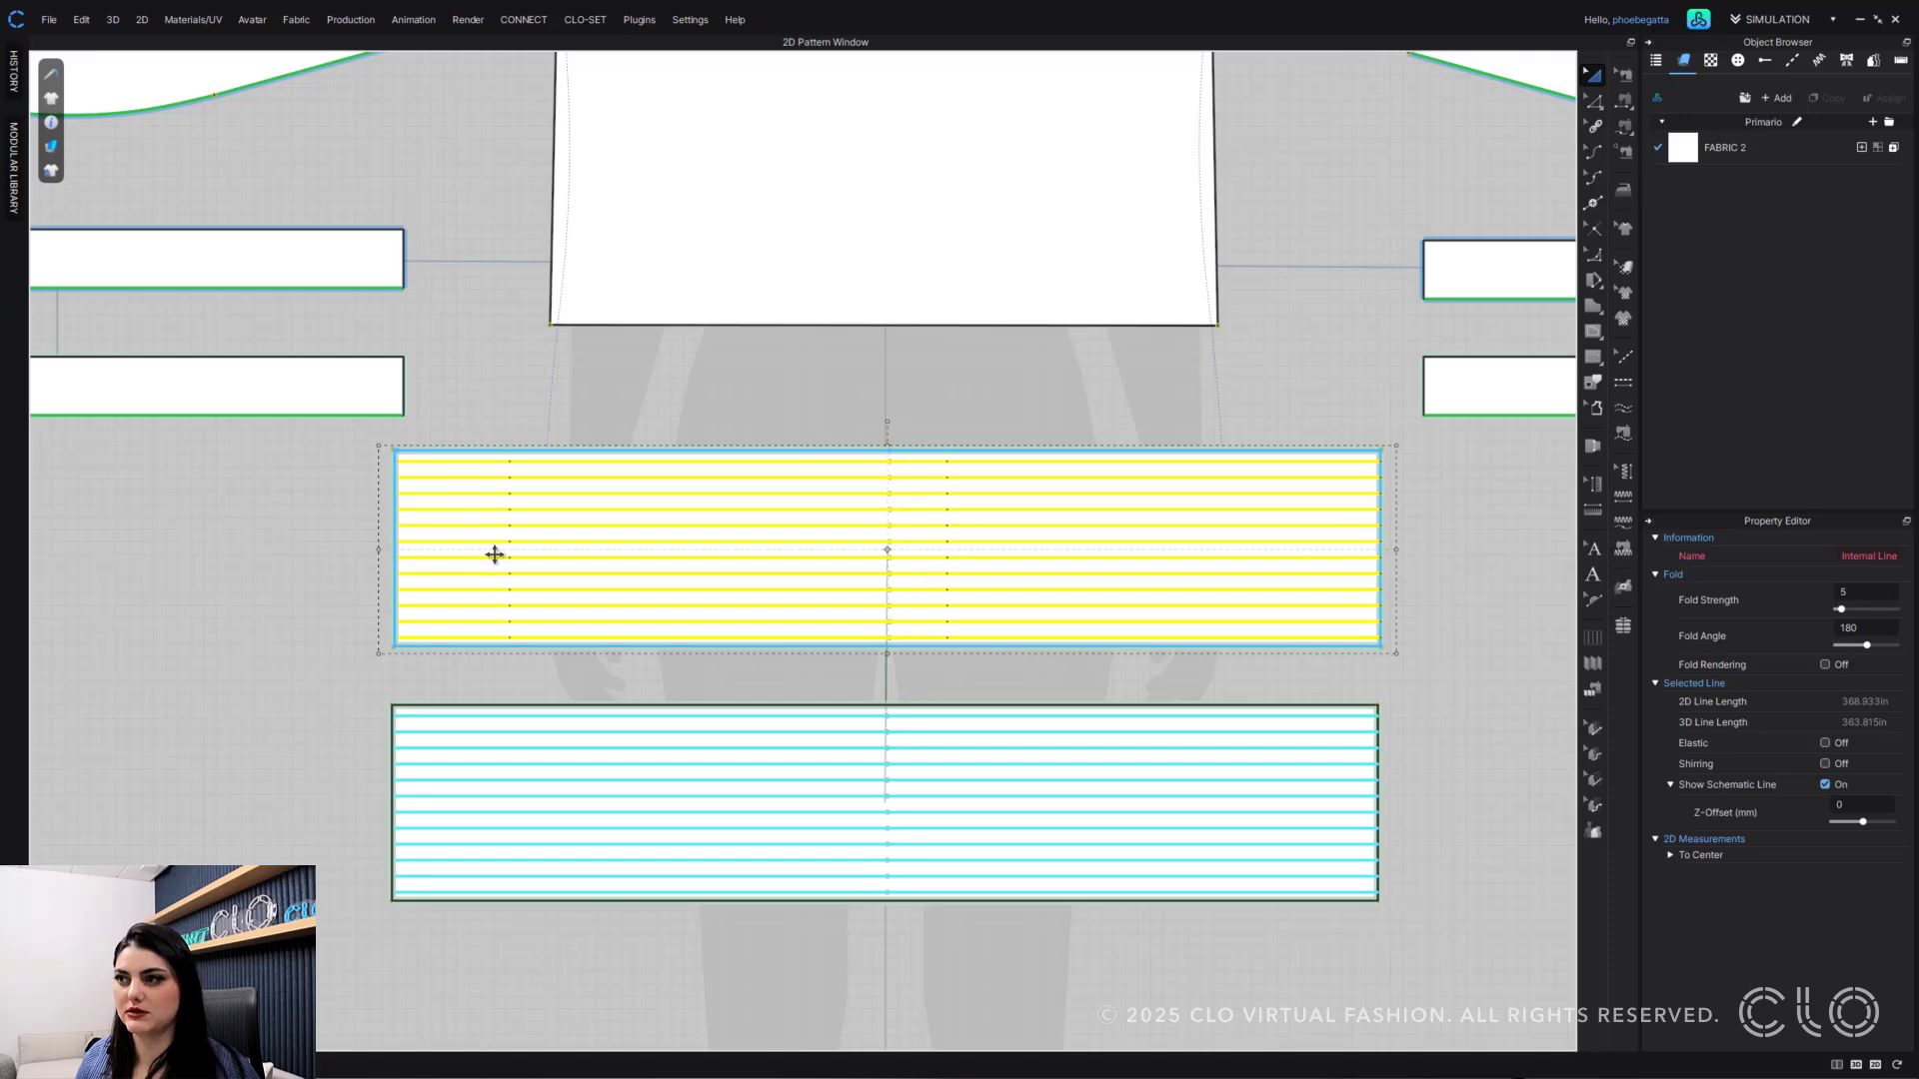
pyautogui.click(960, 350)
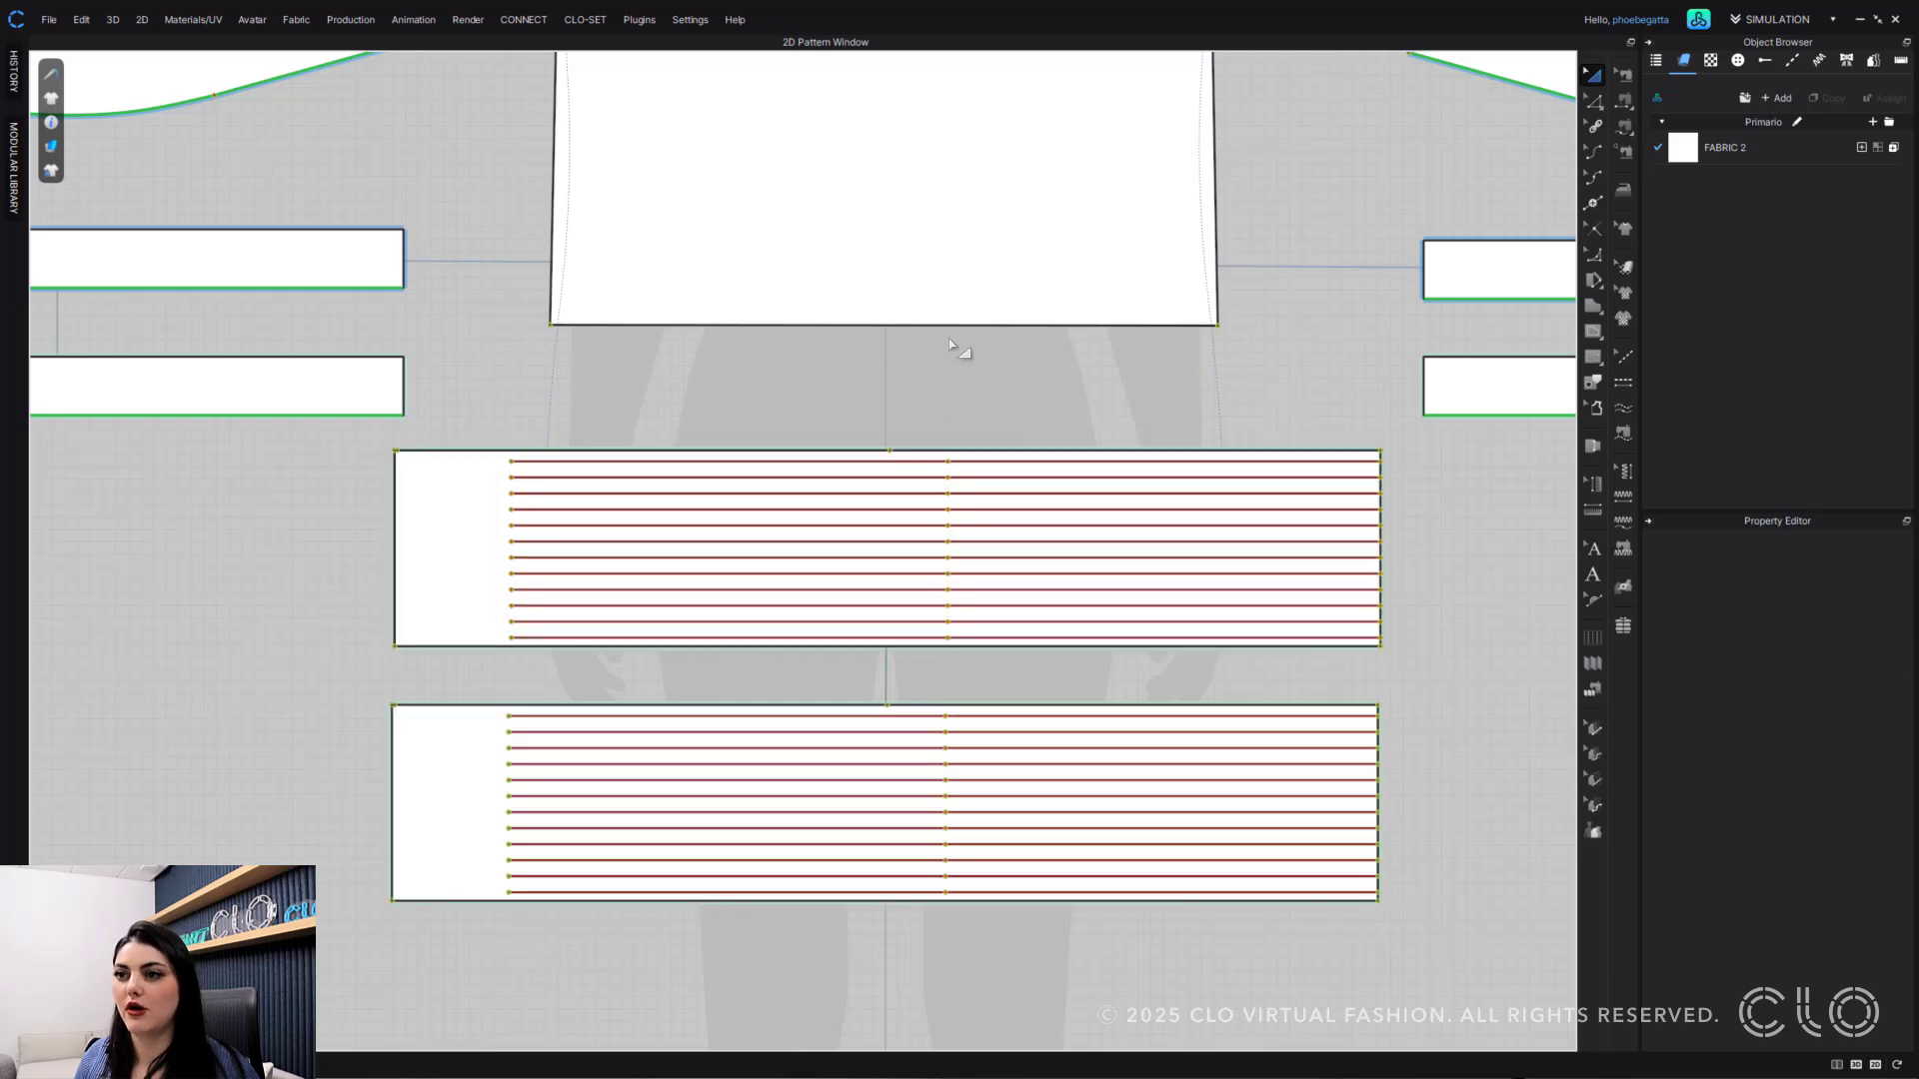
pyautogui.click(786, 487)
# - Ungroup the stripe lines and extend the top stripe's left end further left
pyautogui.click(785, 479)
pyautogui.rightClick(785, 479)
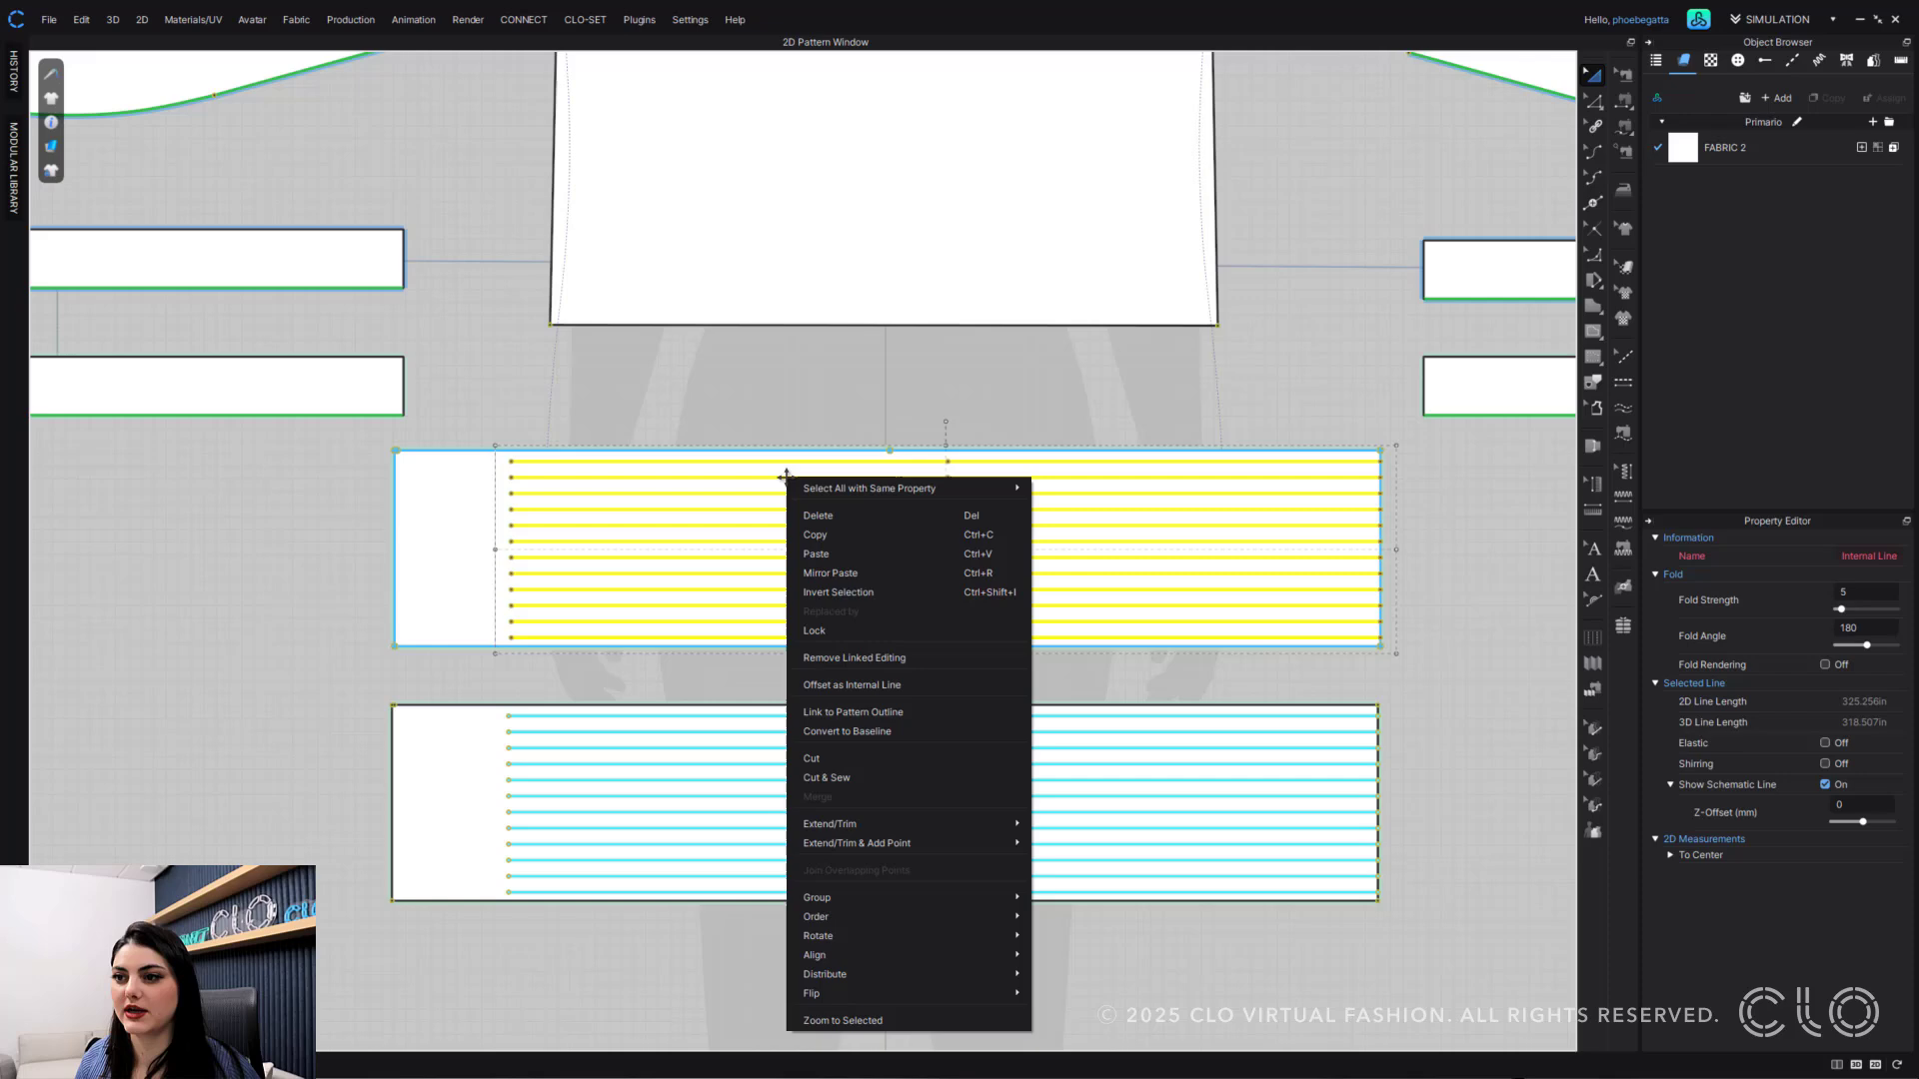
pyautogui.moveTo(897, 900)
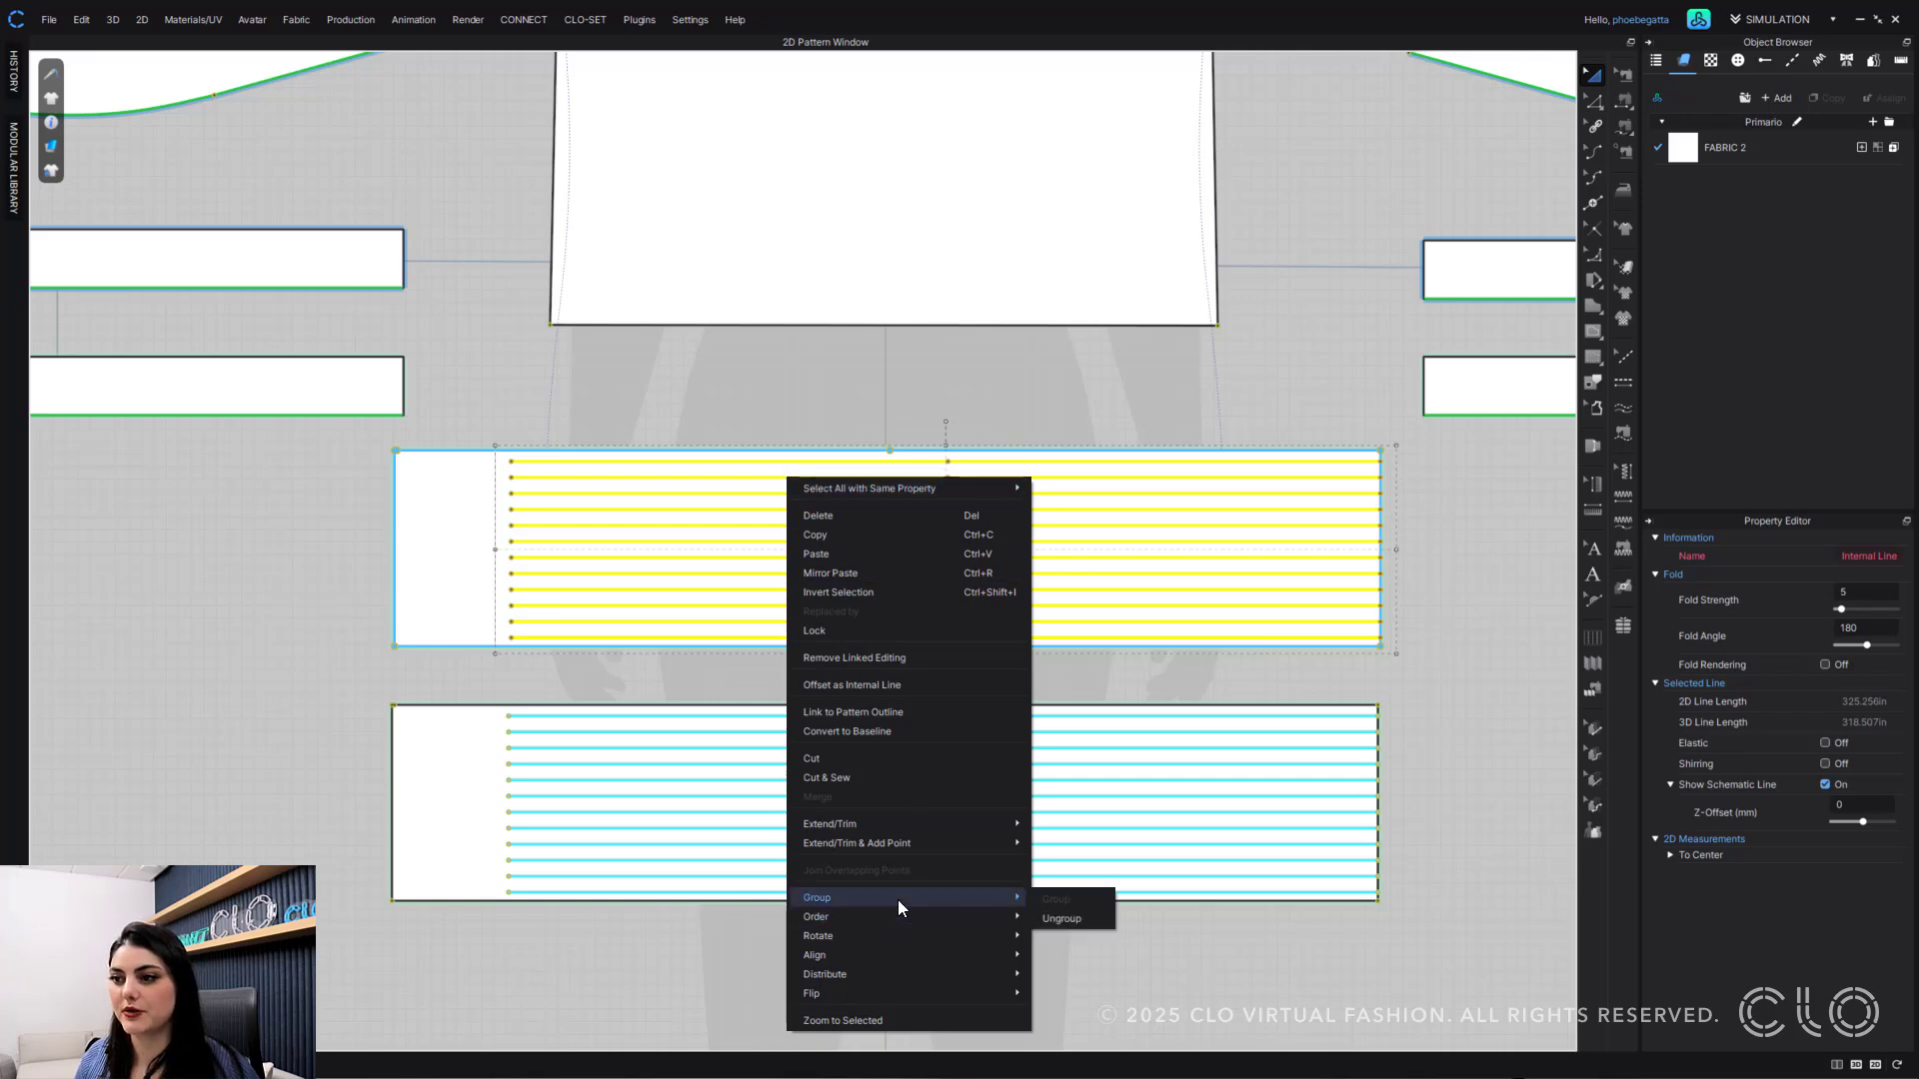
pyautogui.click(1059, 924)
pyautogui.press('z')
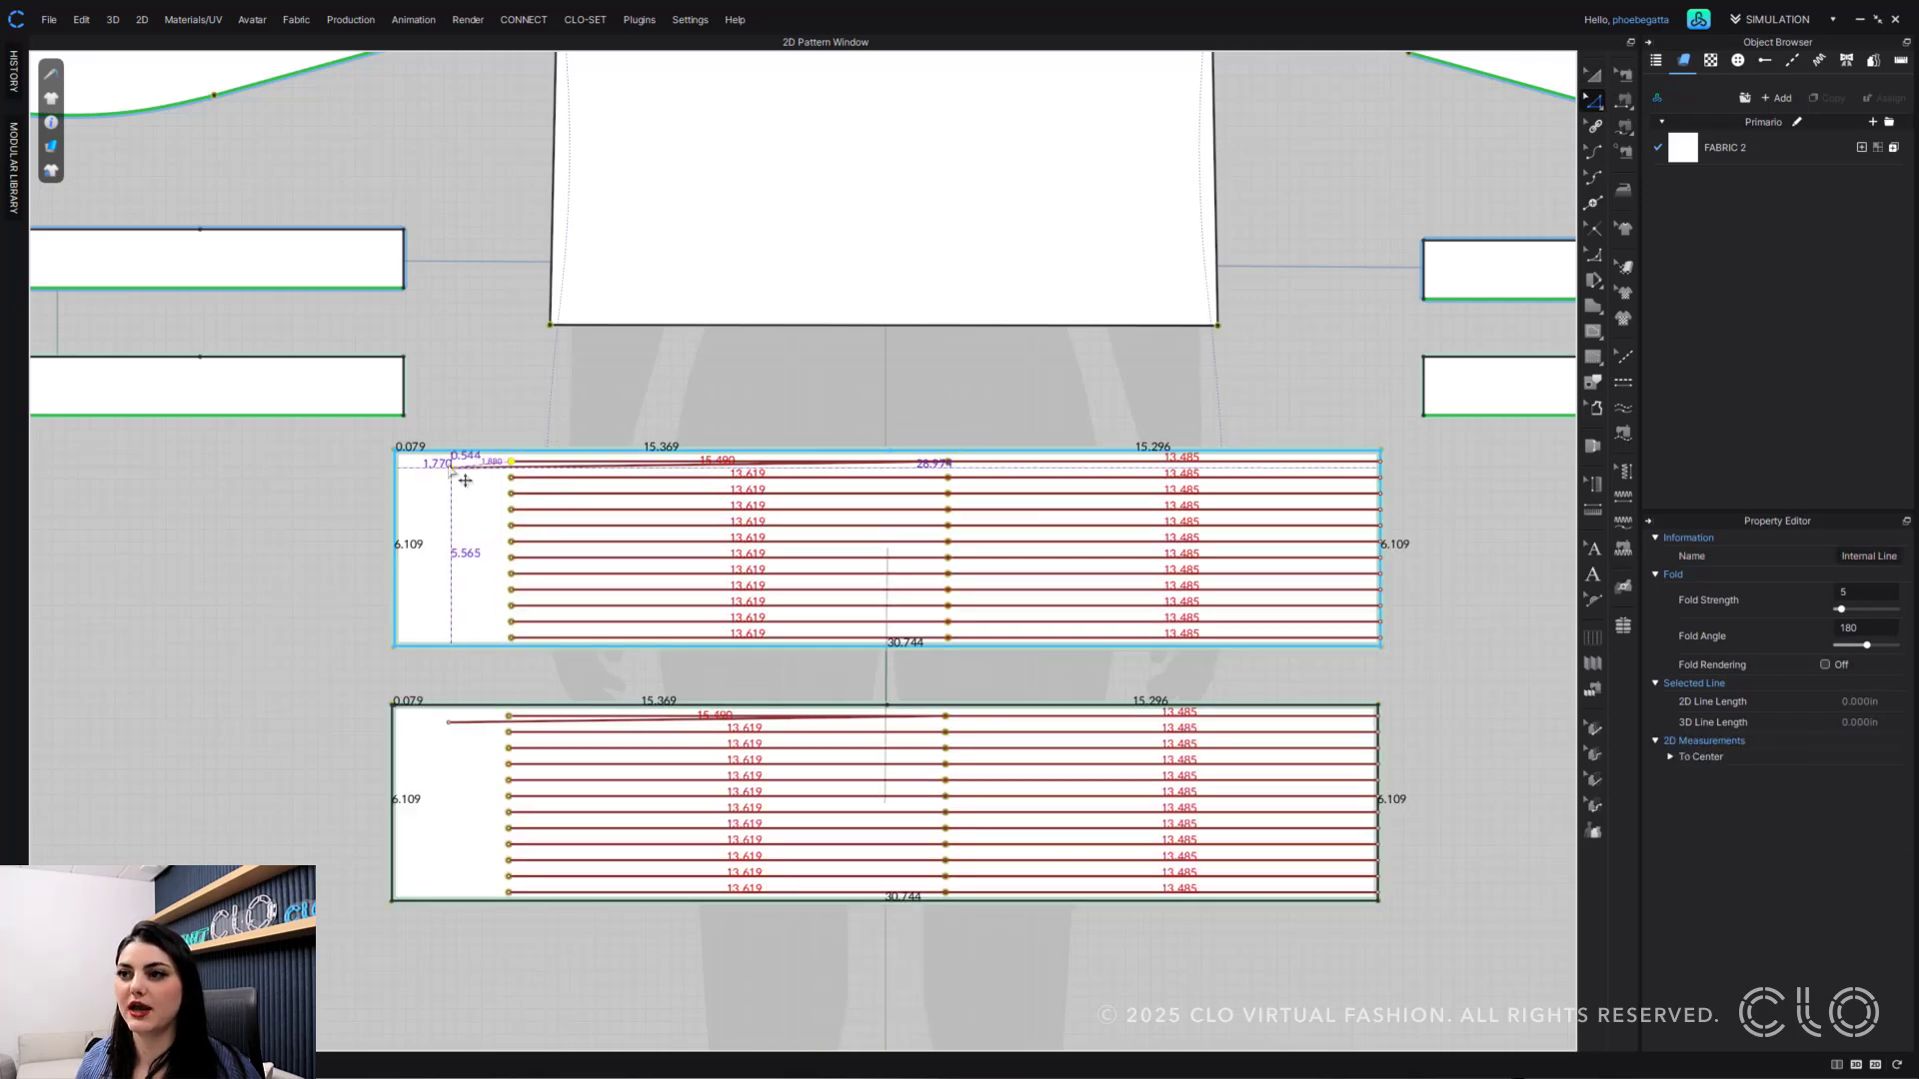
pyautogui.moveTo(456, 476); pyautogui.dragTo(441, 476)
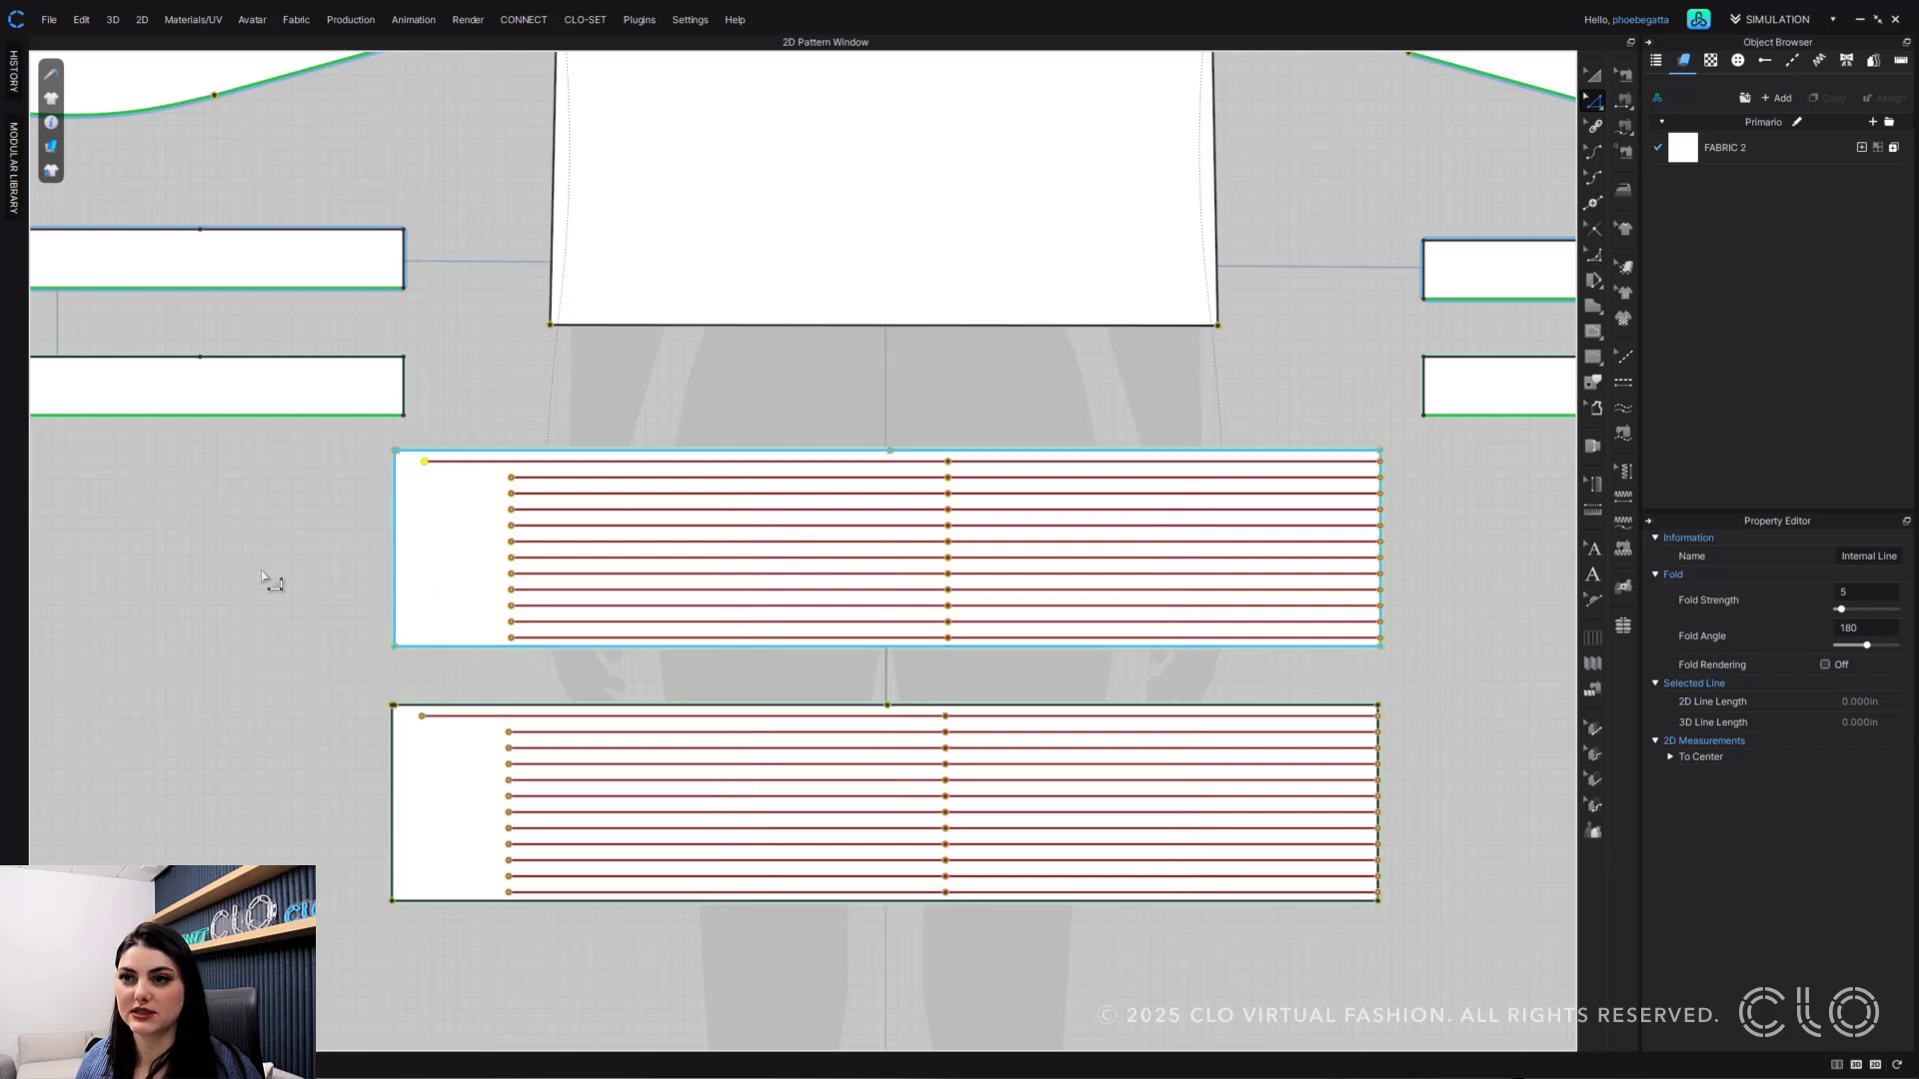
# - Shift the upper piece's stripe lines slightly to the left
pyautogui.press('a')
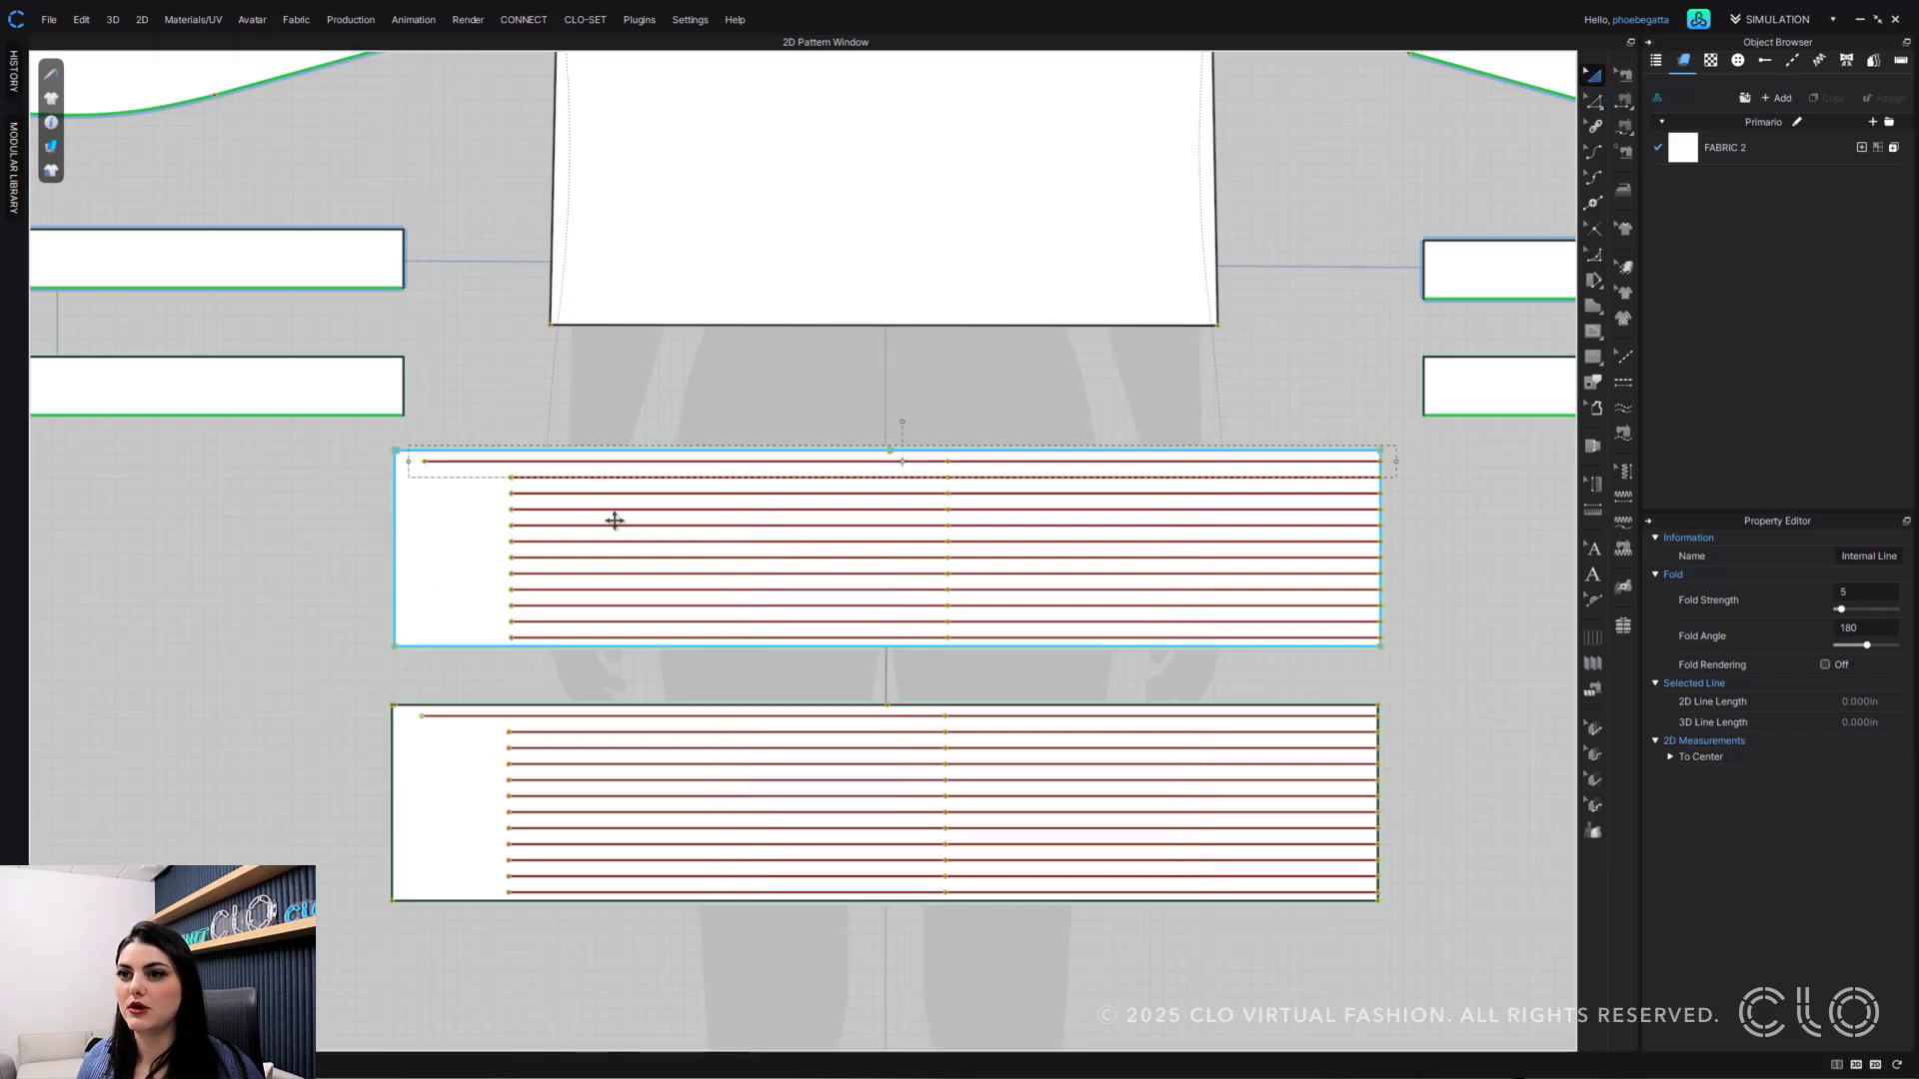
pyautogui.click(609, 472)
pyautogui.moveTo(604, 476); pyautogui.dragTo(579, 480)
pyautogui.click(703, 410)
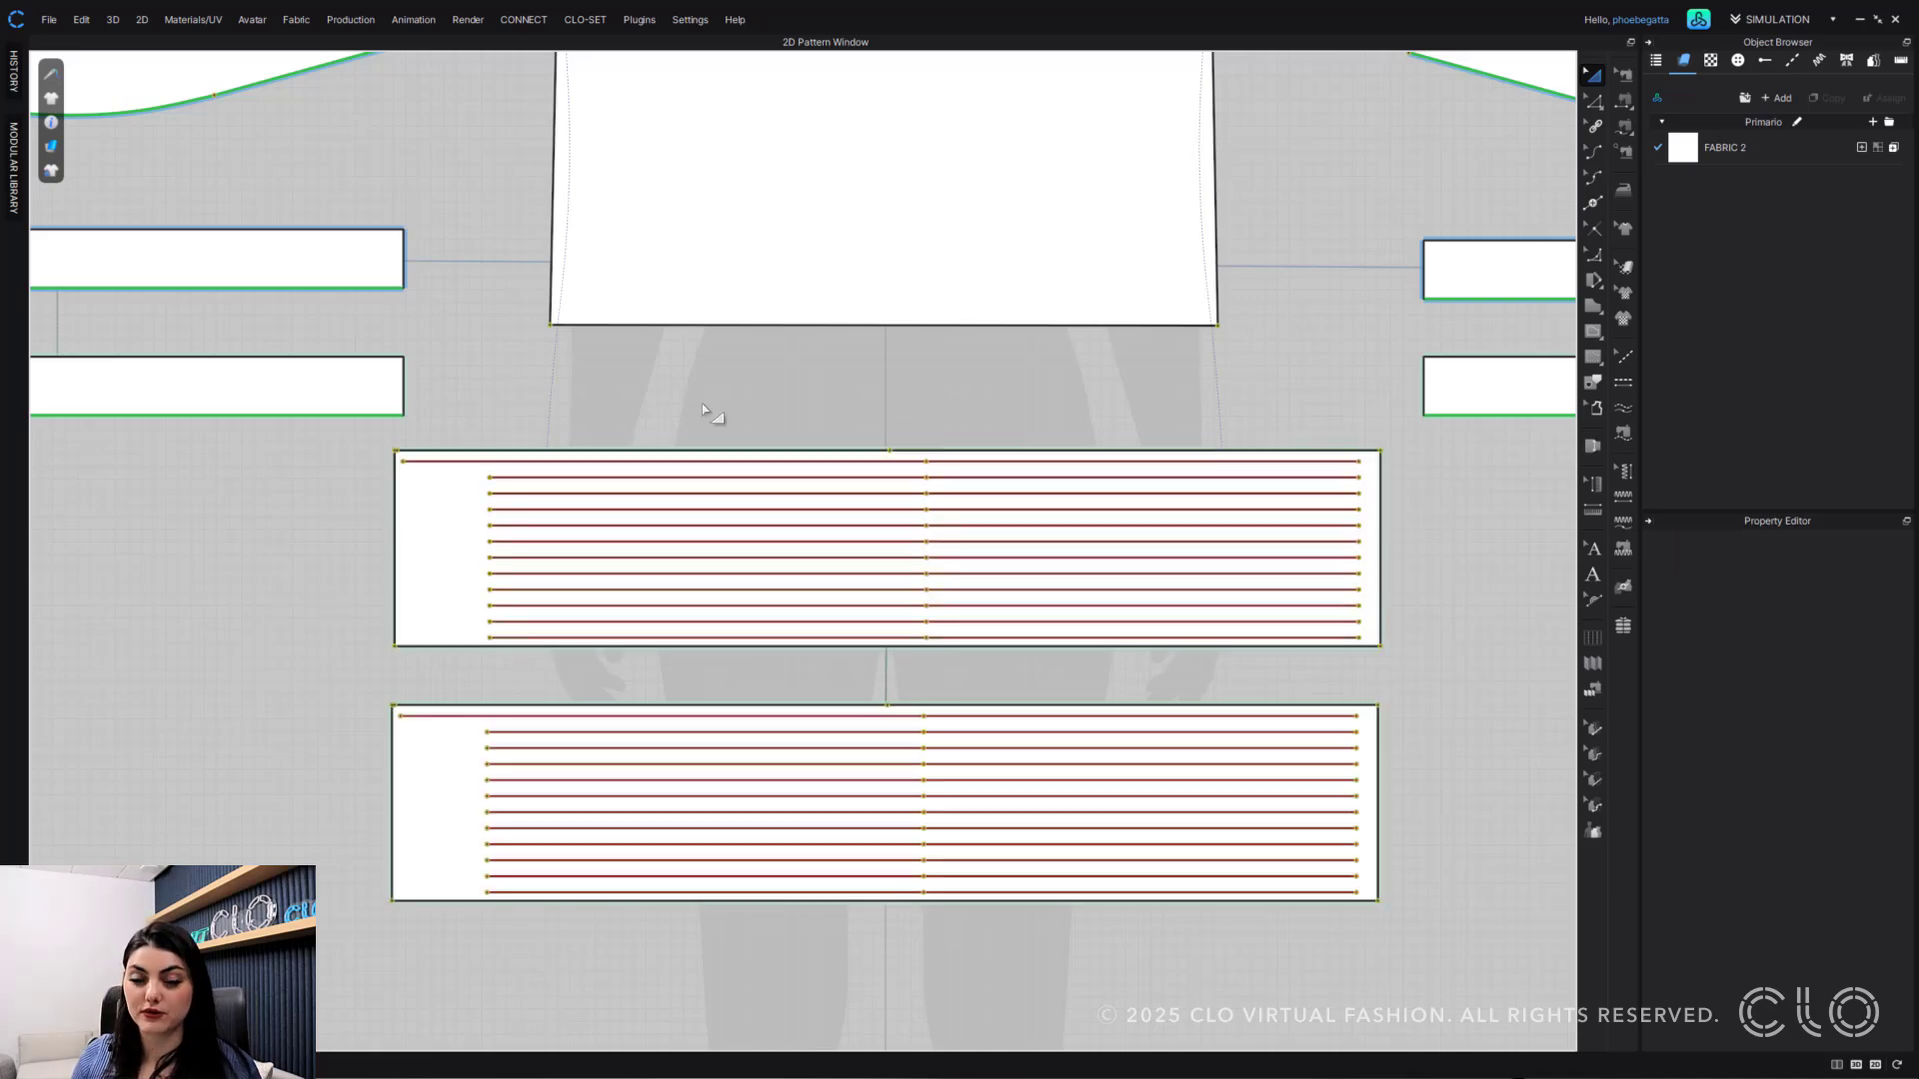